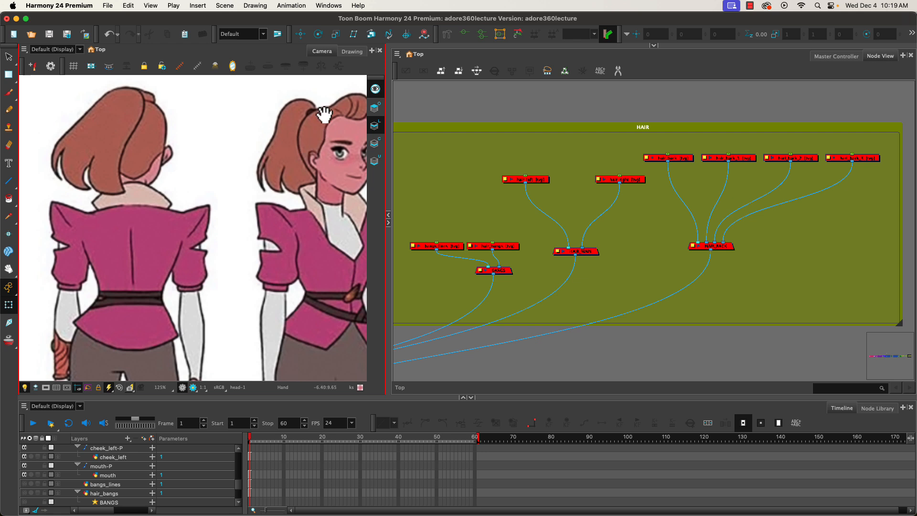
# Examine the character's hair in the reference poses around the rig.
pyautogui.moveTo(238, 154); pyautogui.dragTo(136, 130)
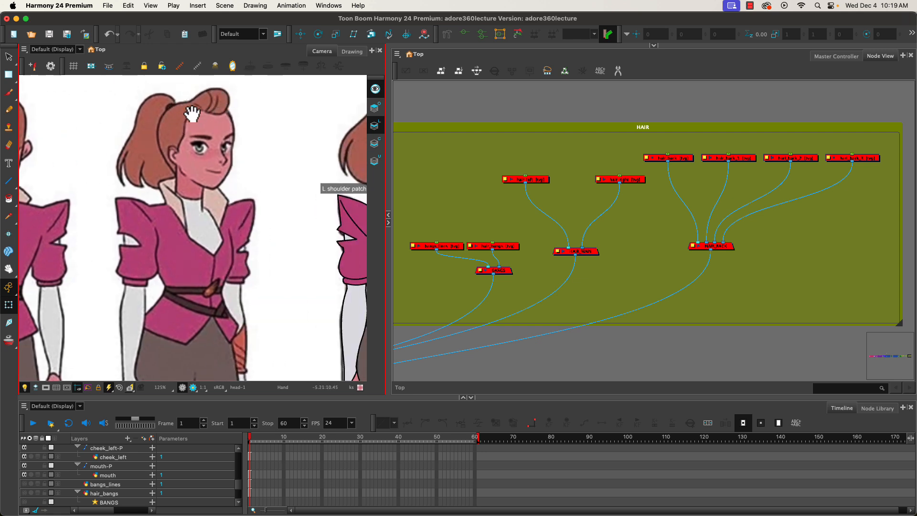
pyautogui.moveTo(258, 148); pyautogui.dragTo(76, 178)
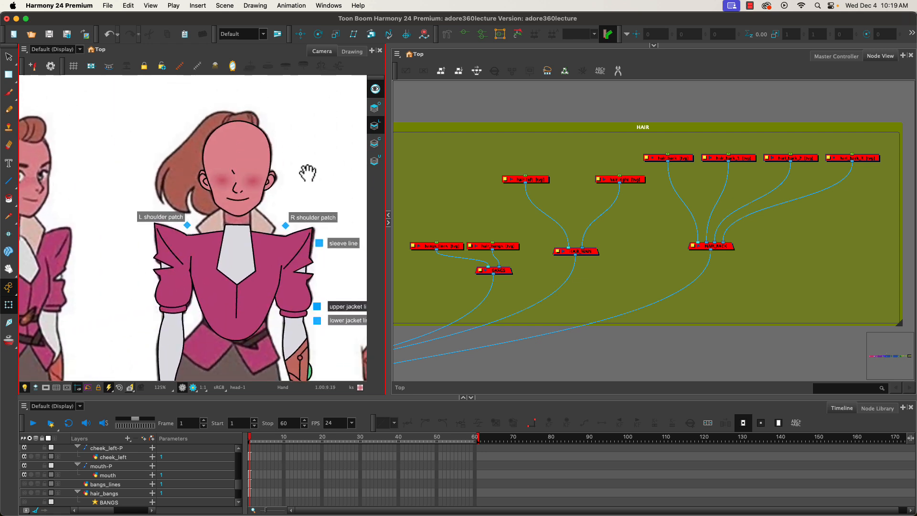
pyautogui.moveTo(307, 173); pyautogui.dragTo(49, 170)
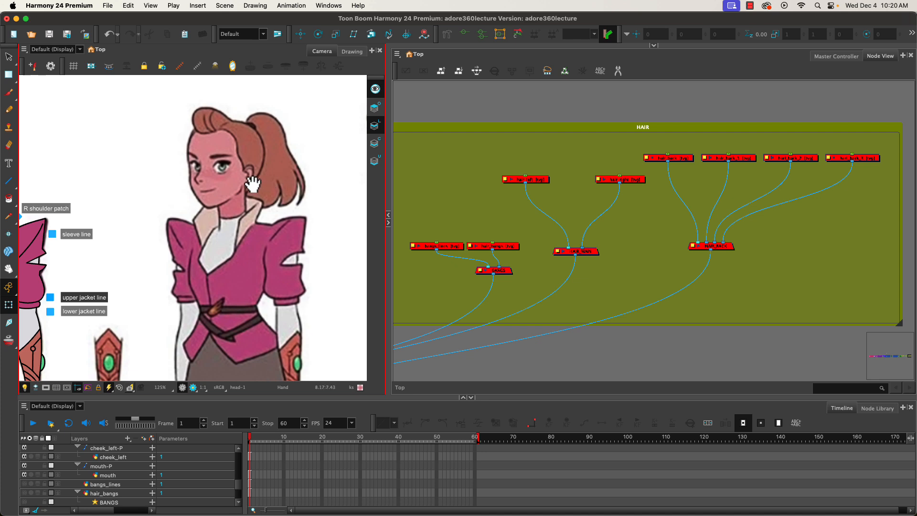
pyautogui.moveTo(253, 175); pyautogui.dragTo(120, 176)
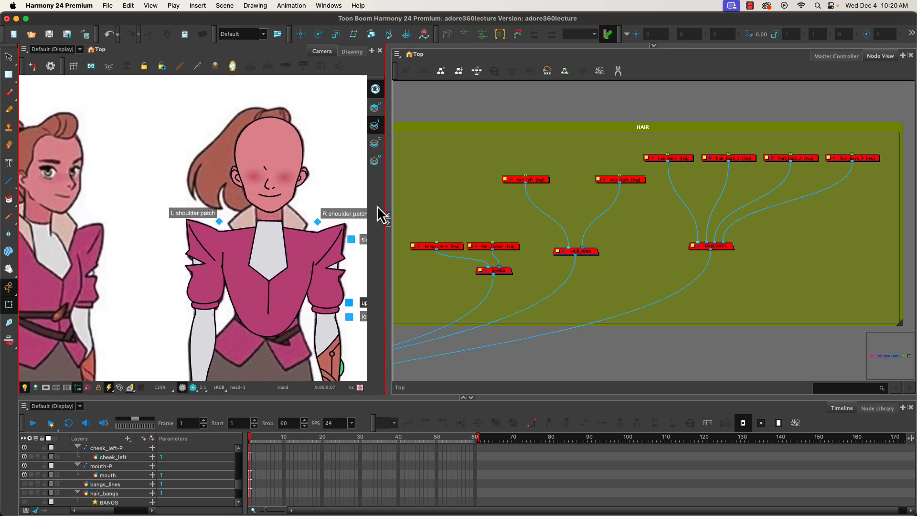
pyautogui.moveTo(246, 188); pyautogui.dragTo(190, 172)
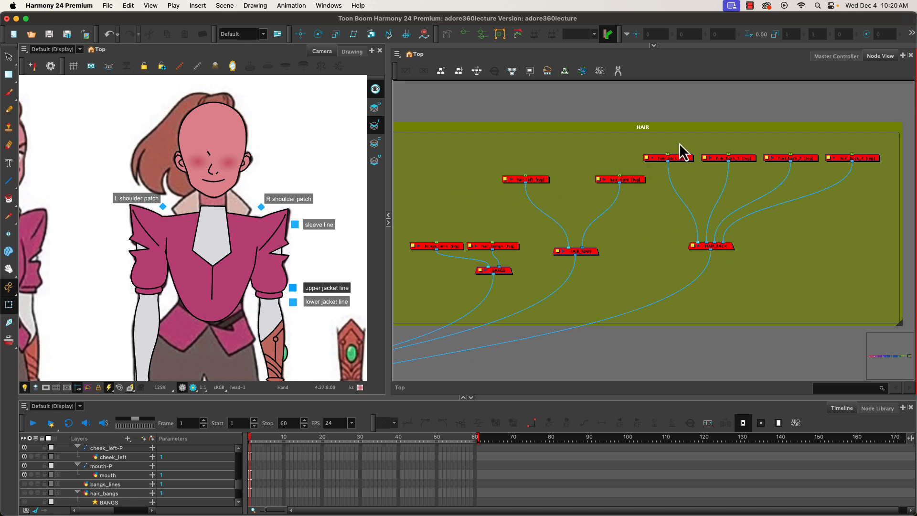
# Enable the HAIR_BACK composite and the hari_back_3 drawing, and try moving the hair piece aside before undoing the move.
pyautogui.click(723, 249)
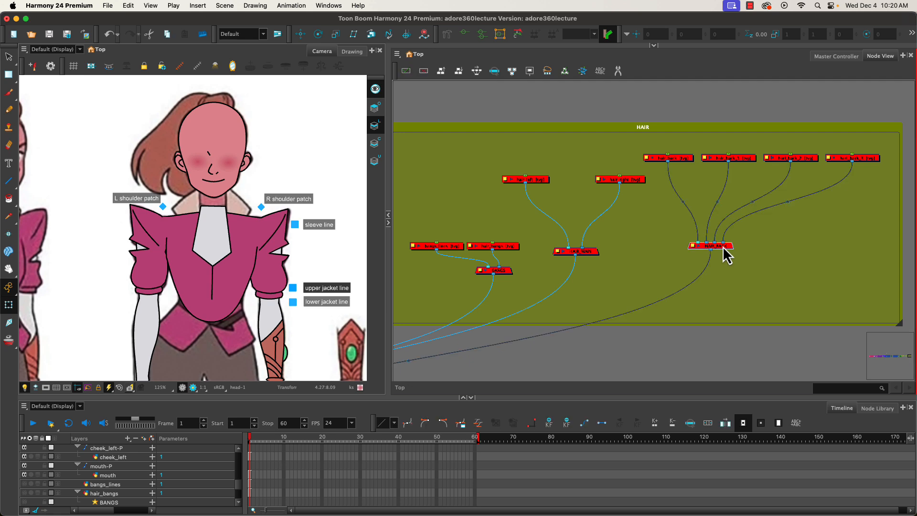
pyautogui.click(867, 159)
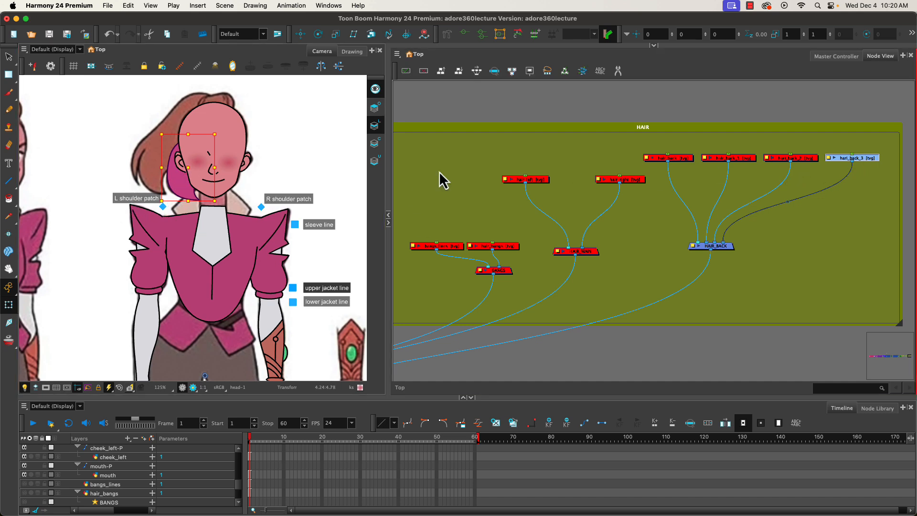
pyautogui.moveTo(180, 186); pyautogui.dragTo(135, 182)
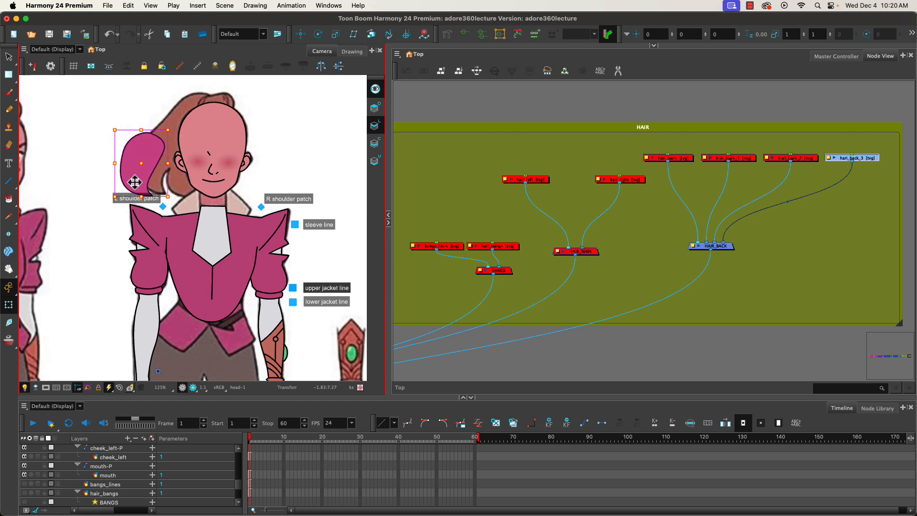
pyautogui.press('super+z')
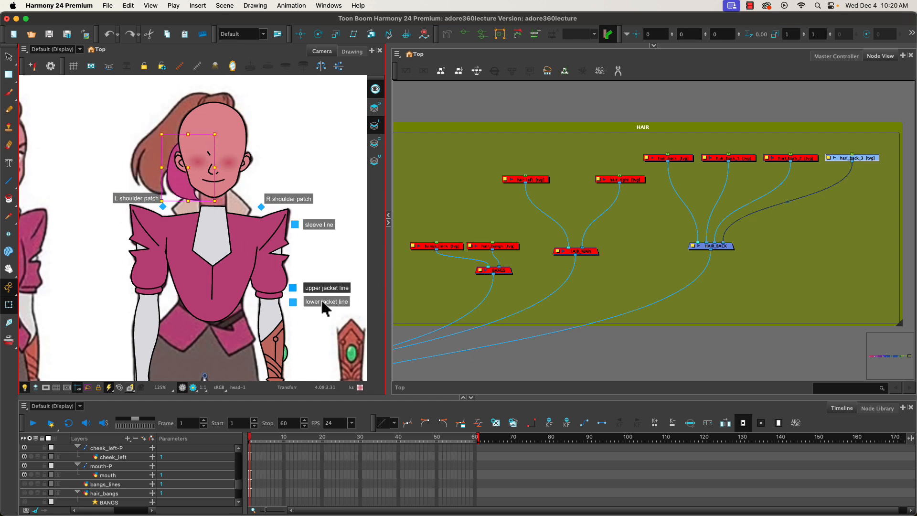
# Disable all nodes in the FACE backdrop group.
pyautogui.moveTo(458, 311); pyautogui.dragTo(785, 269)
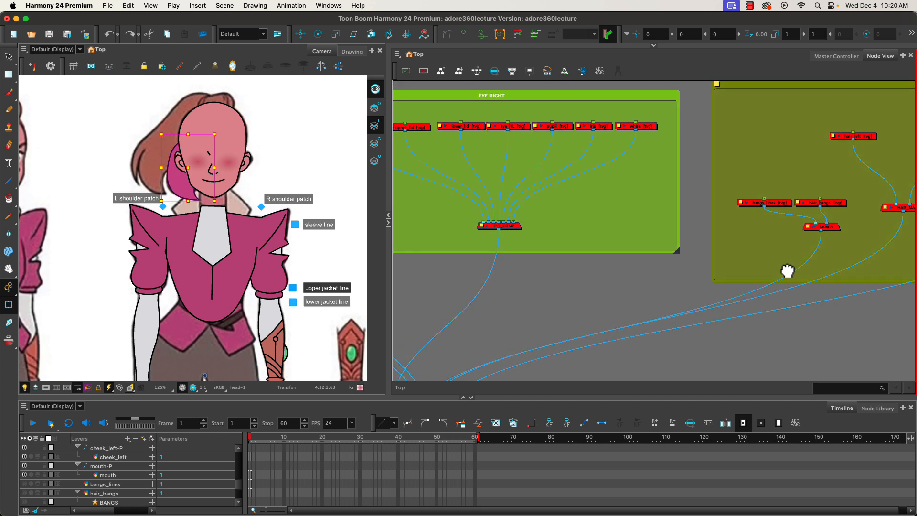
pyautogui.moveTo(452, 247); pyautogui.dragTo(893, 304)
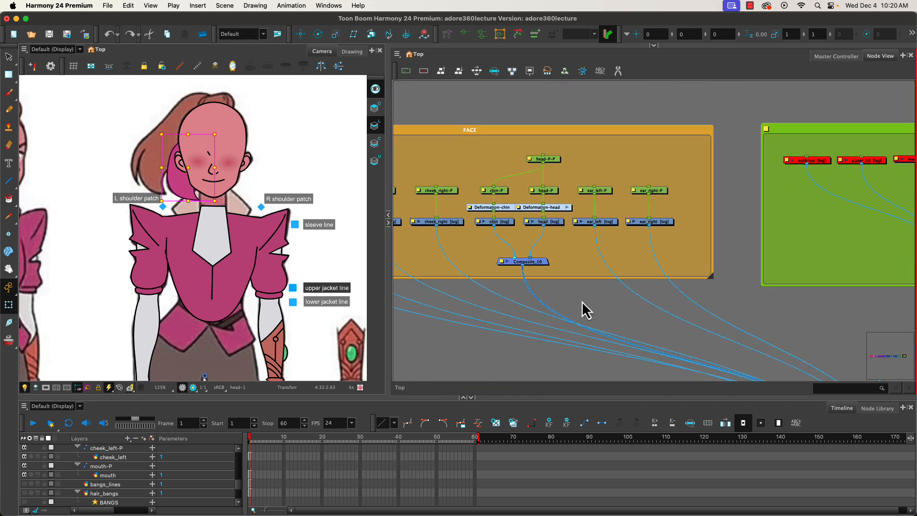
pyautogui.moveTo(528, 293); pyautogui.dragTo(719, 309)
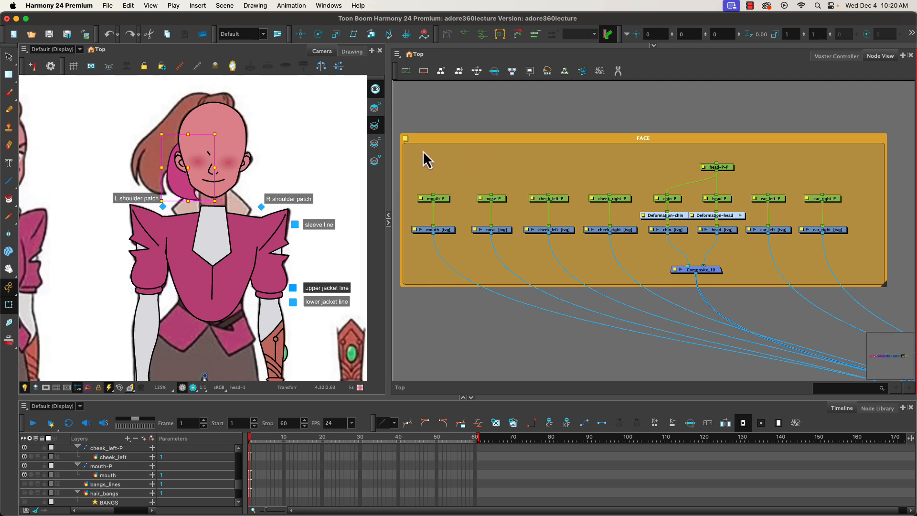
pyautogui.click(437, 137)
pyautogui.press('d')
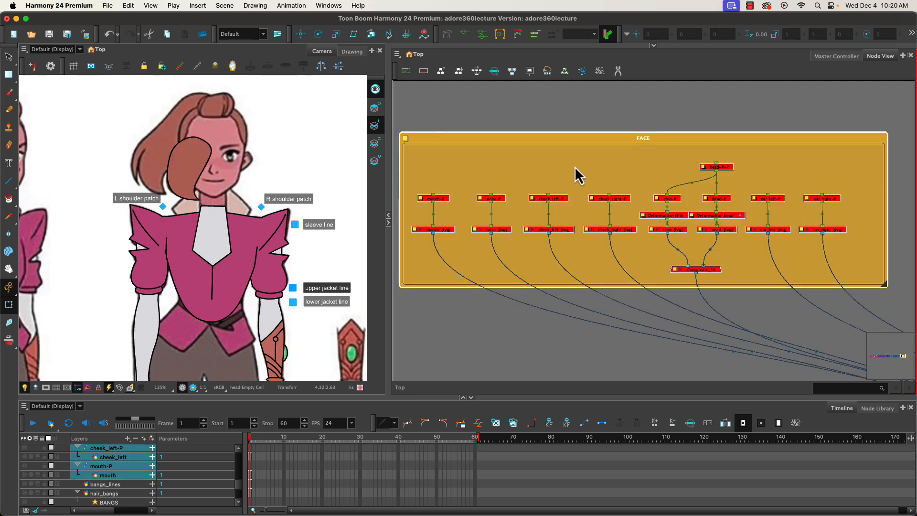
# Enable the hari_back_2, hair_back_1 and hair_back drawings in the HAIR group.
pyautogui.moveTo(698, 167); pyautogui.dragTo(307, 178)
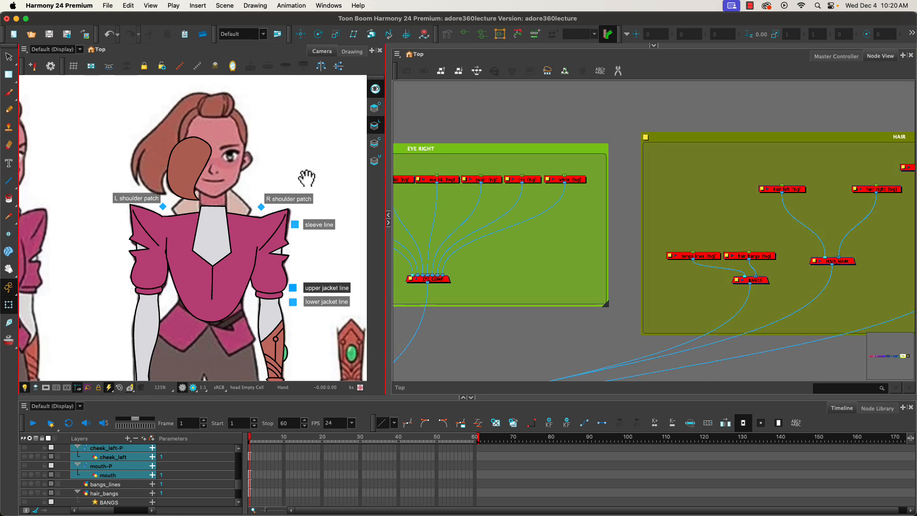
pyautogui.moveTo(810, 188); pyautogui.dragTo(569, 178)
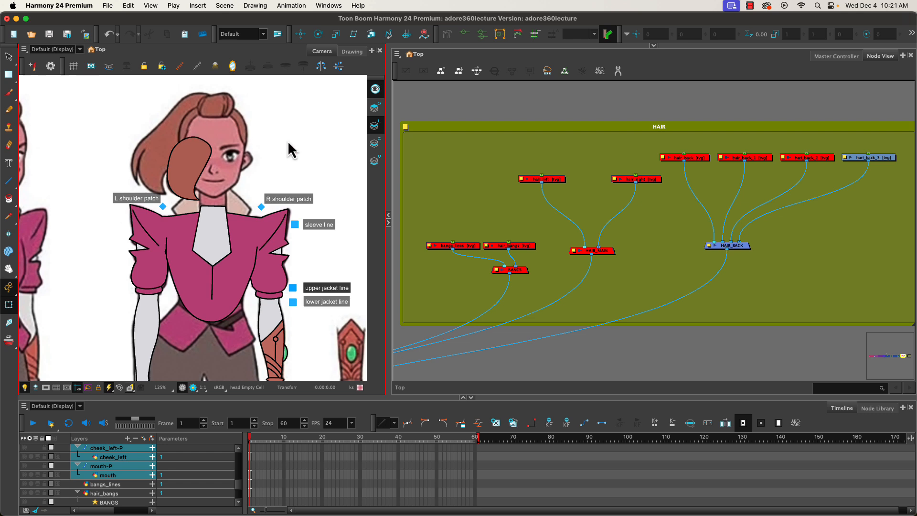
pyautogui.click(820, 158)
pyautogui.press('d')
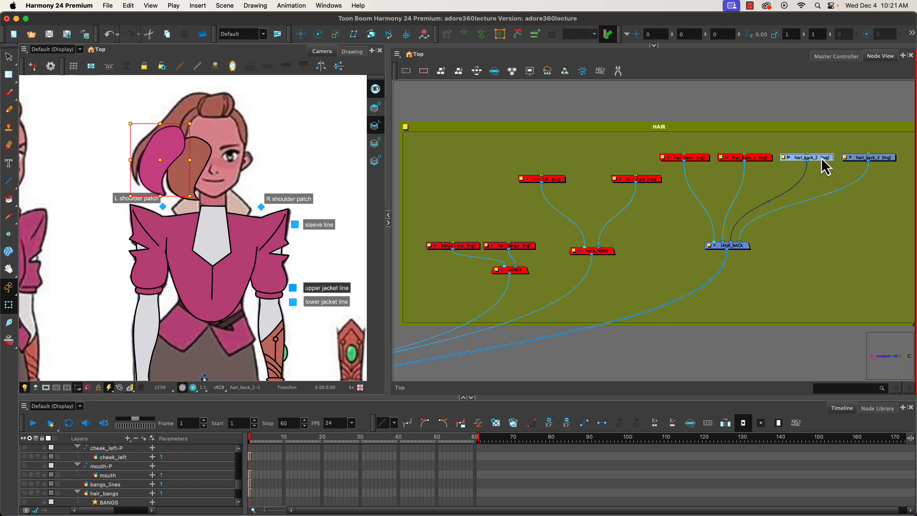
pyautogui.click(752, 160)
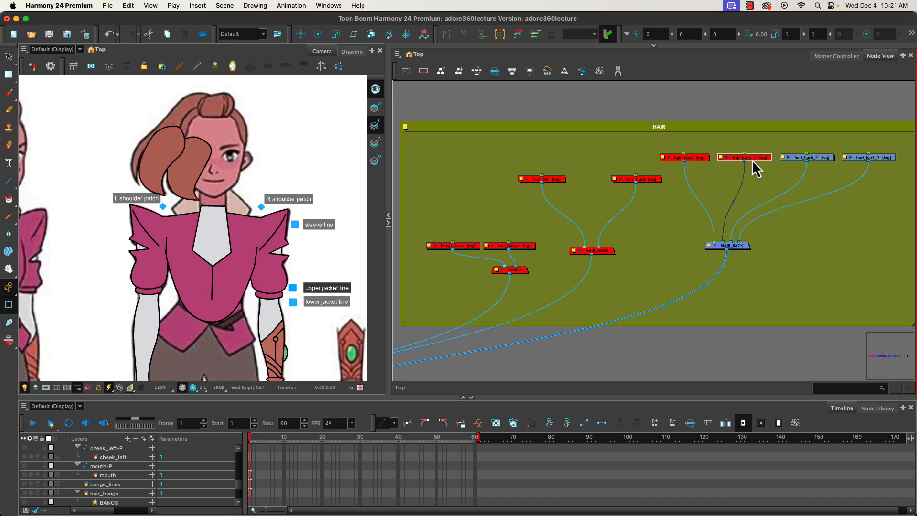
pyautogui.press('d')
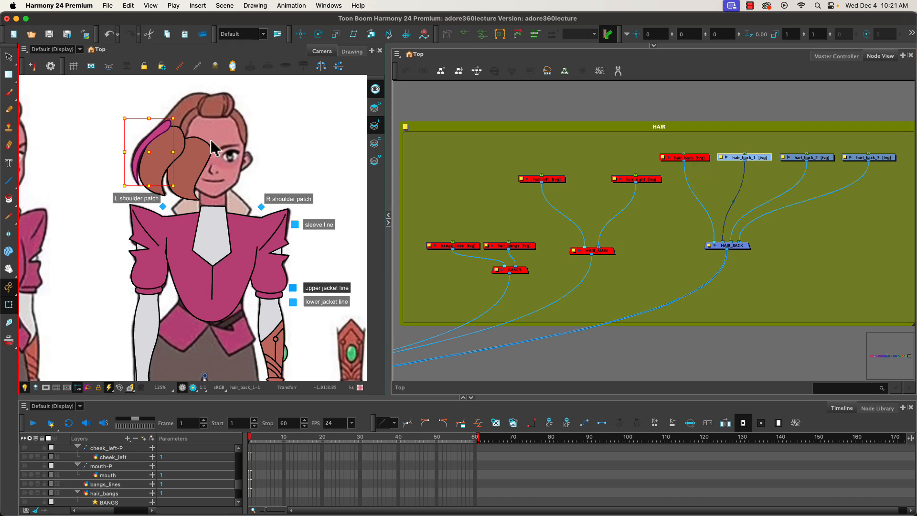
pyautogui.click(696, 158)
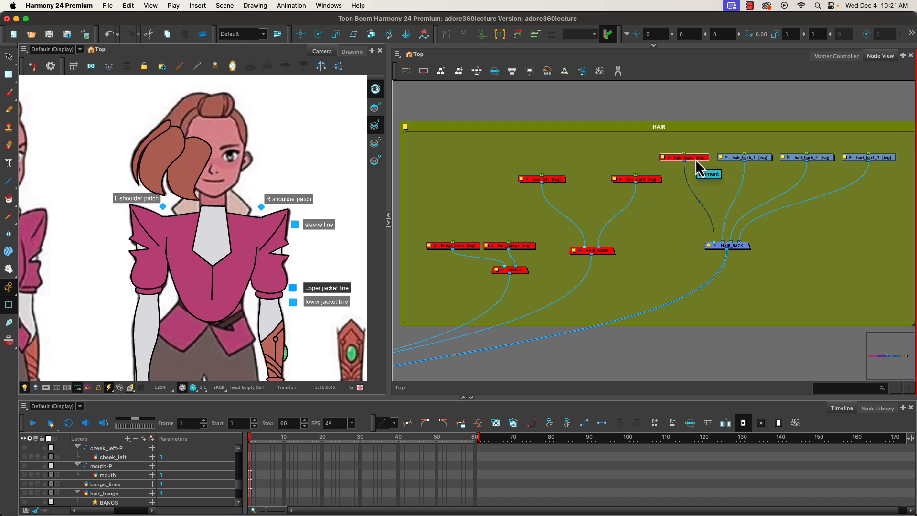
pyautogui.click(695, 159)
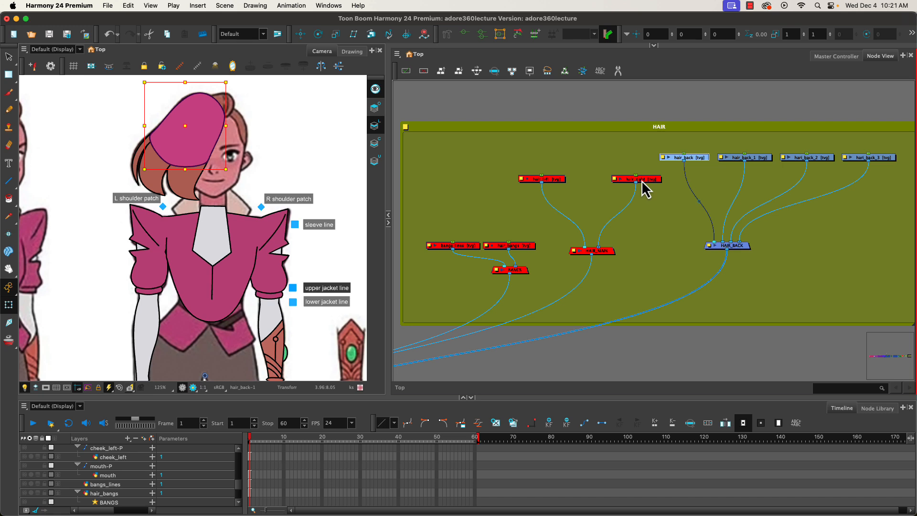
# Enable the HAIR_MAIN and BANGS composites together with the hair_right and hair_left drawings.
pyautogui.click(606, 253)
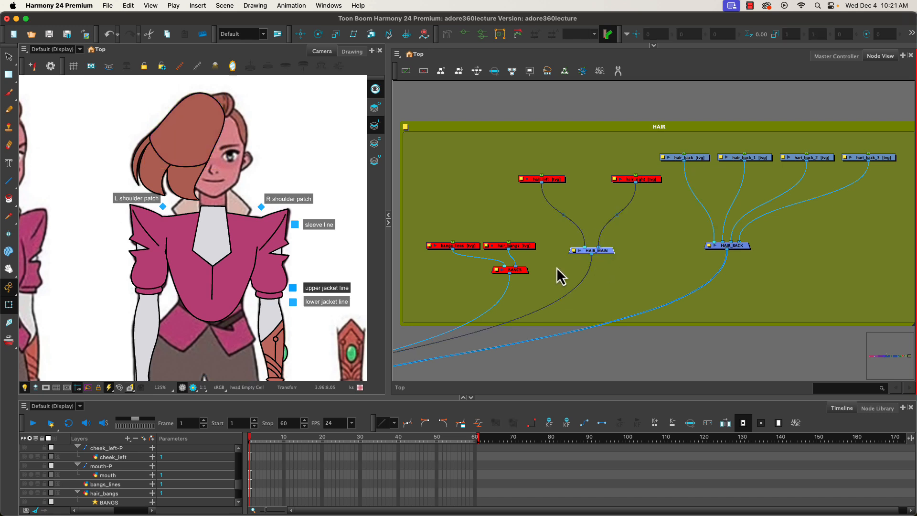
pyautogui.click(519, 272)
pyautogui.press('a')
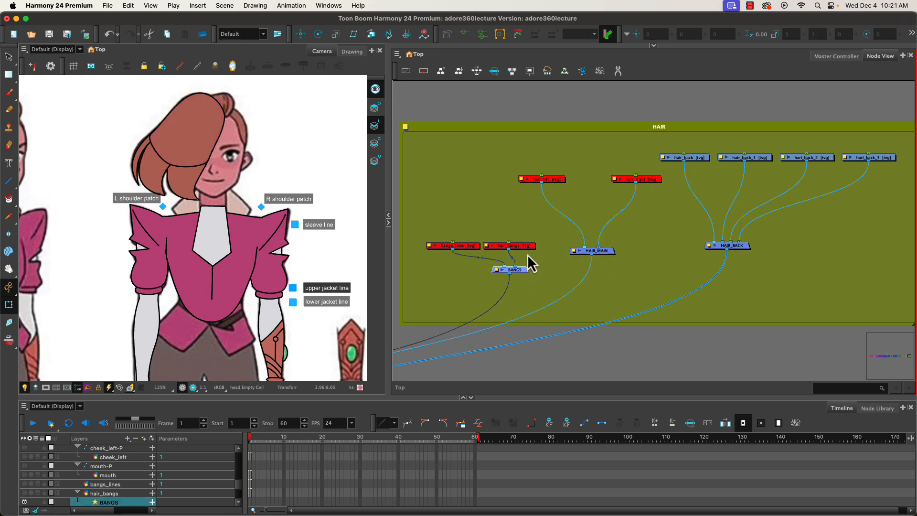
pyautogui.click(646, 180)
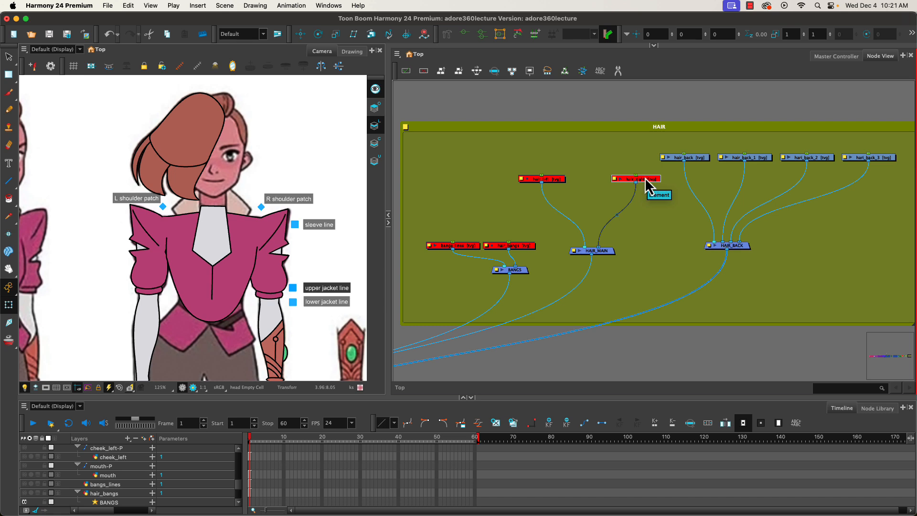
pyautogui.press('a')
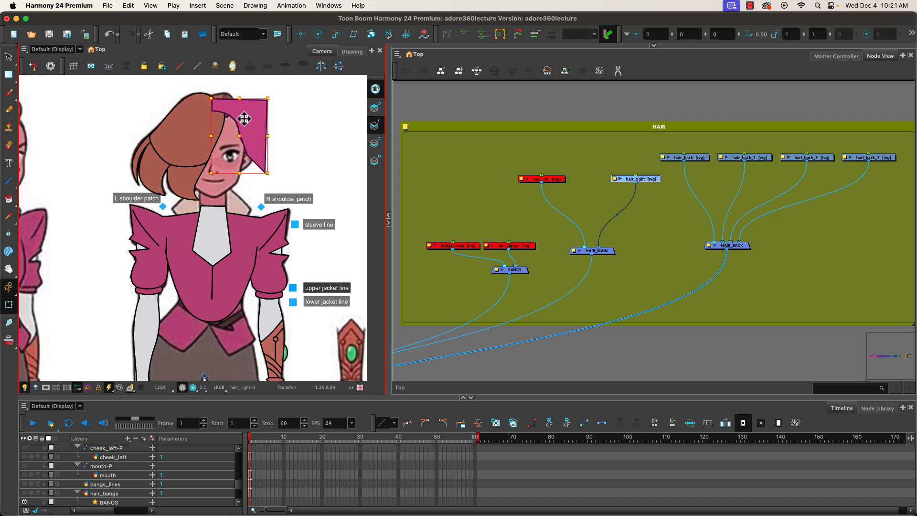
pyautogui.click(544, 179)
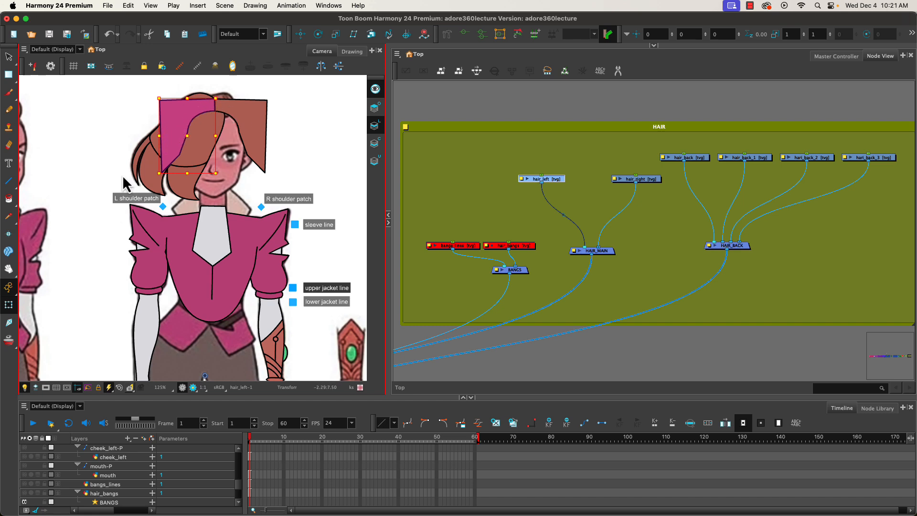
# Compare the front hair shapes on the rig with the hairline in the reference poses.
pyautogui.moveTo(123, 183); pyautogui.dragTo(251, 180)
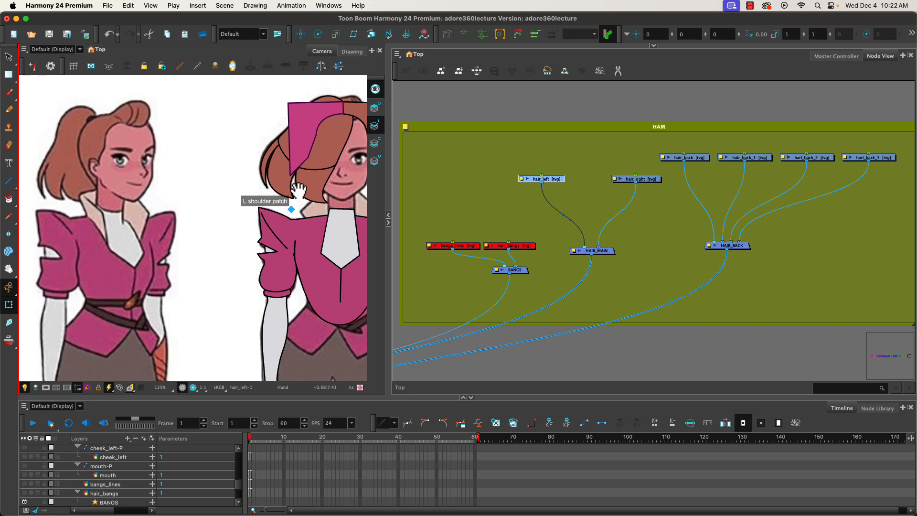
pyautogui.moveTo(260, 195); pyautogui.dragTo(31, 186)
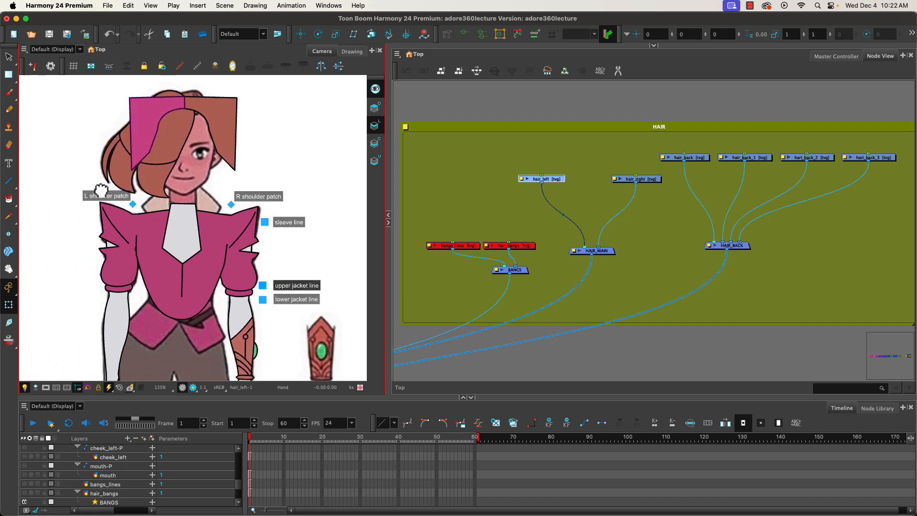
pyautogui.moveTo(262, 194); pyautogui.dragTo(344, 190)
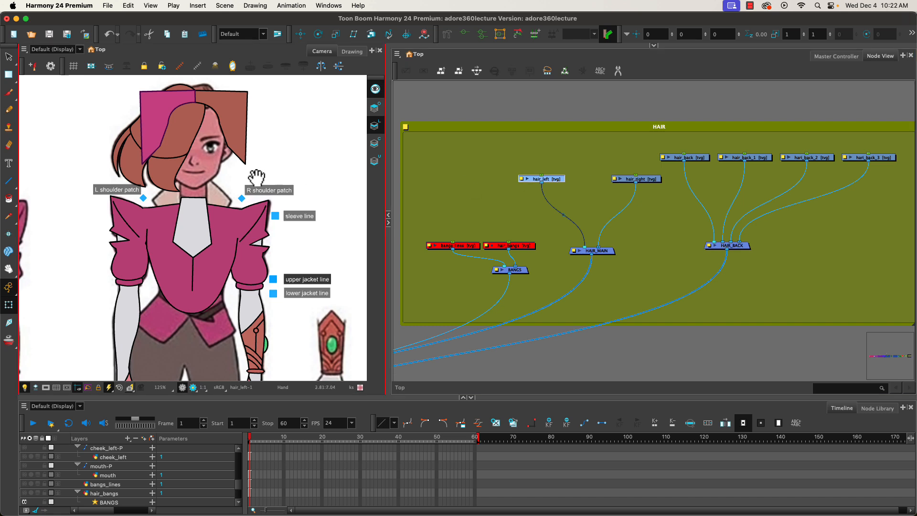
pyautogui.moveTo(158, 177); pyautogui.dragTo(216, 194)
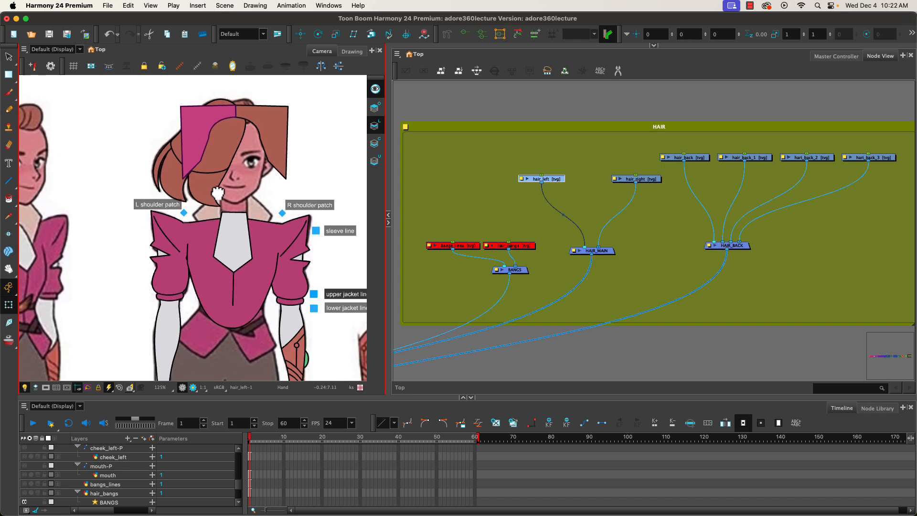
pyautogui.moveTo(217, 194); pyautogui.dragTo(429, 191)
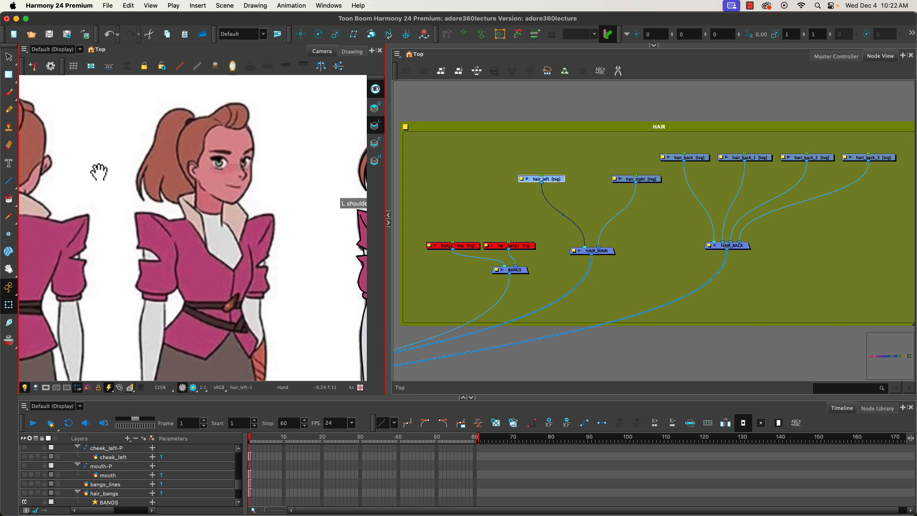
pyautogui.moveTo(99, 172); pyautogui.dragTo(238, 168)
pyautogui.moveTo(202, 196); pyautogui.dragTo(6, 193)
pyautogui.moveTo(270, 174); pyautogui.dragTo(239, 173)
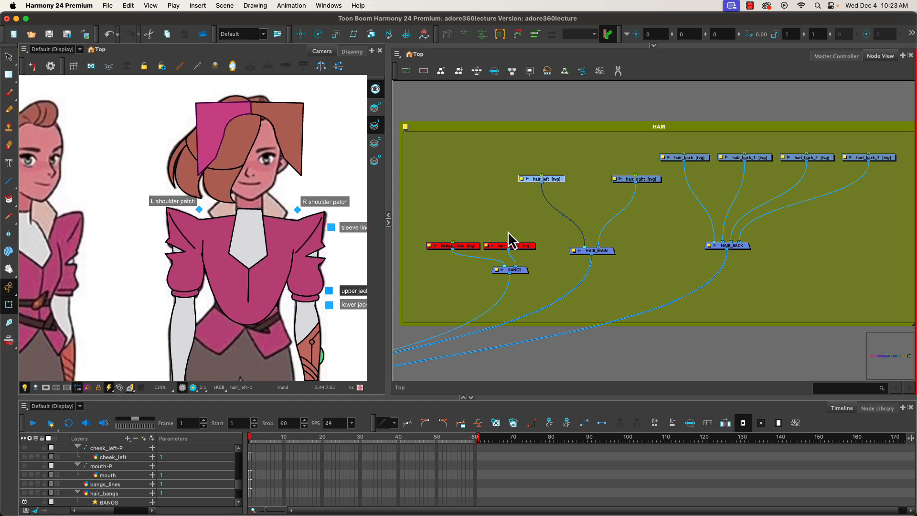
# Enable the hair_bangs and bangs_lines drawings, and disable the BANGS and HAIR_MAIN composites.
pyautogui.click(525, 247)
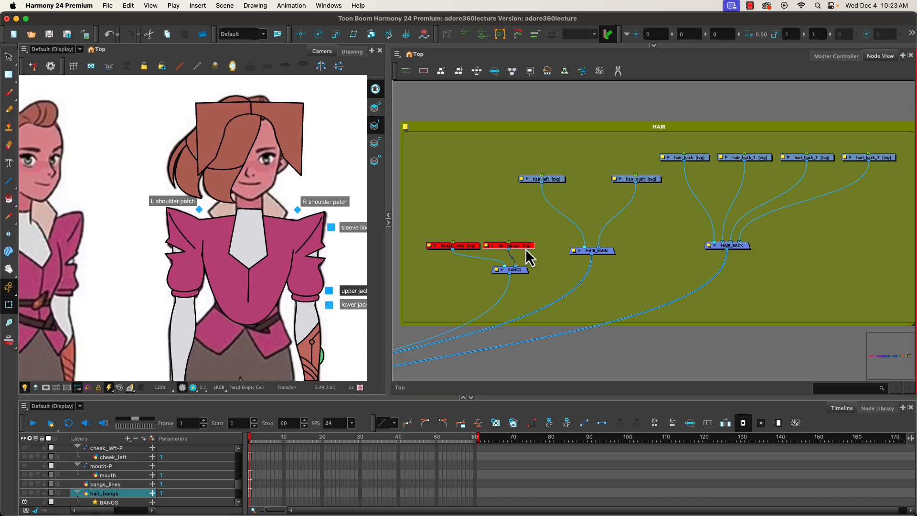
pyautogui.click(467, 252)
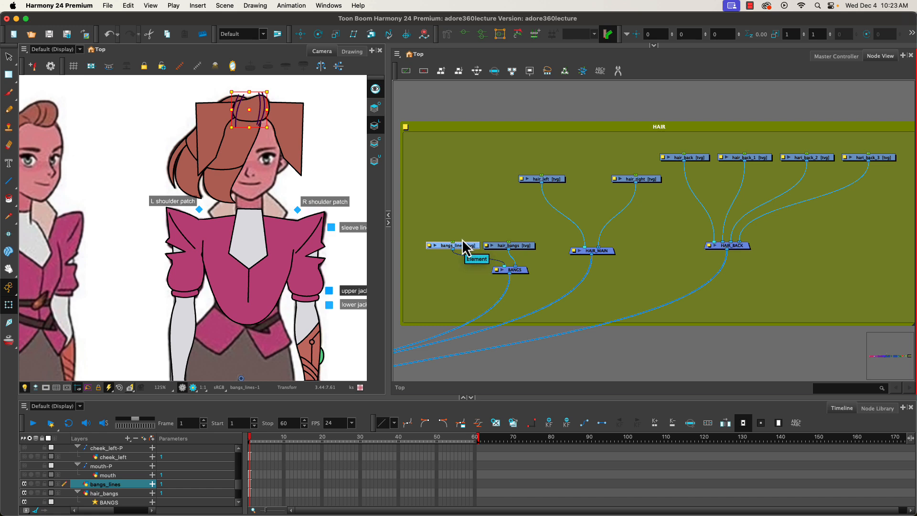
pyautogui.click(511, 270)
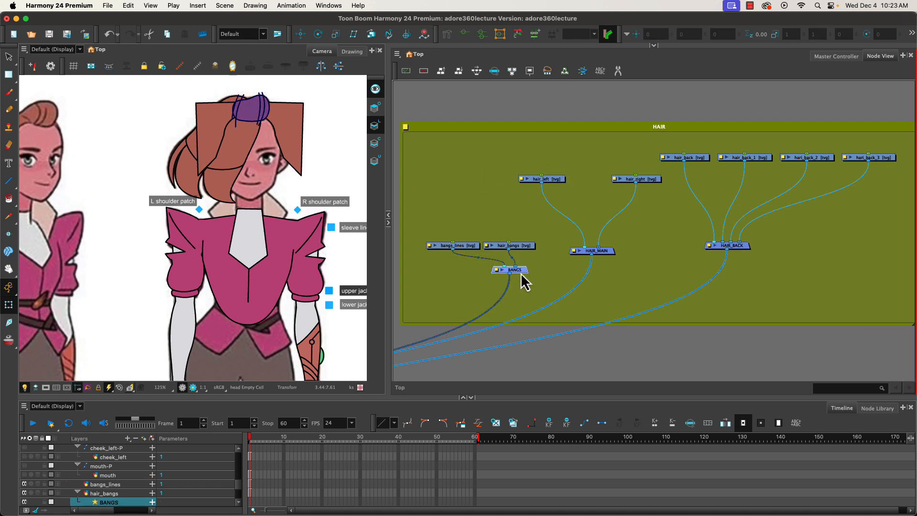
pyautogui.keyDown('super'); pyautogui.click(607, 251); pyautogui.keyUp('super')
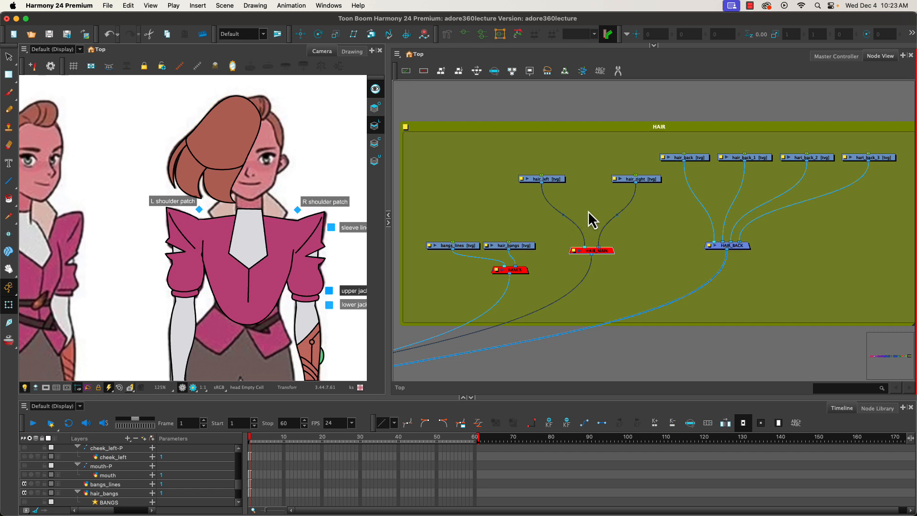
# Place the 3_part_joint.tpl template from the rigging library in the HAIR backdrop, above the HAIR_BACK composite.
pyautogui.moveTo(628, 211)
pyautogui.mouseDown()
pyautogui.moveTo(640, 211)
pyautogui.moveTo(573, 221)
pyautogui.moveTo(618, 211)
pyautogui.moveTo(624, 227)
pyautogui.mouseUp()
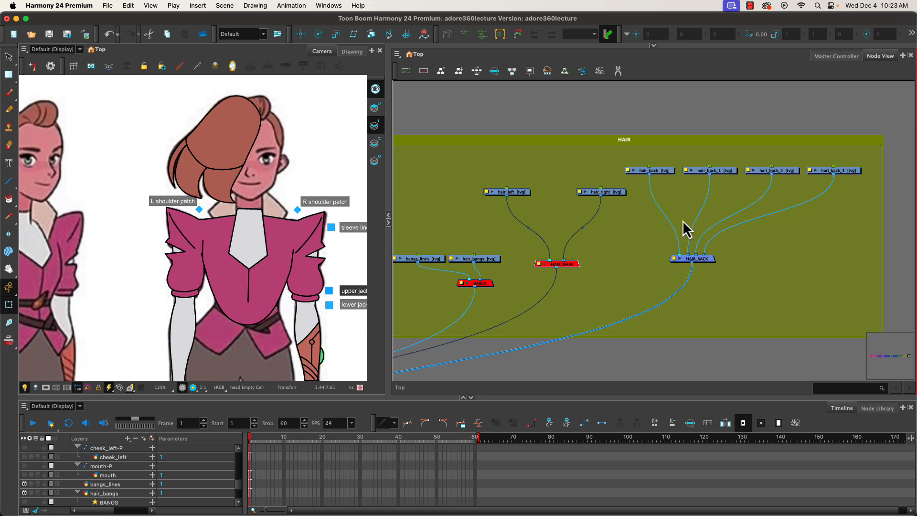
pyautogui.click(653, 46)
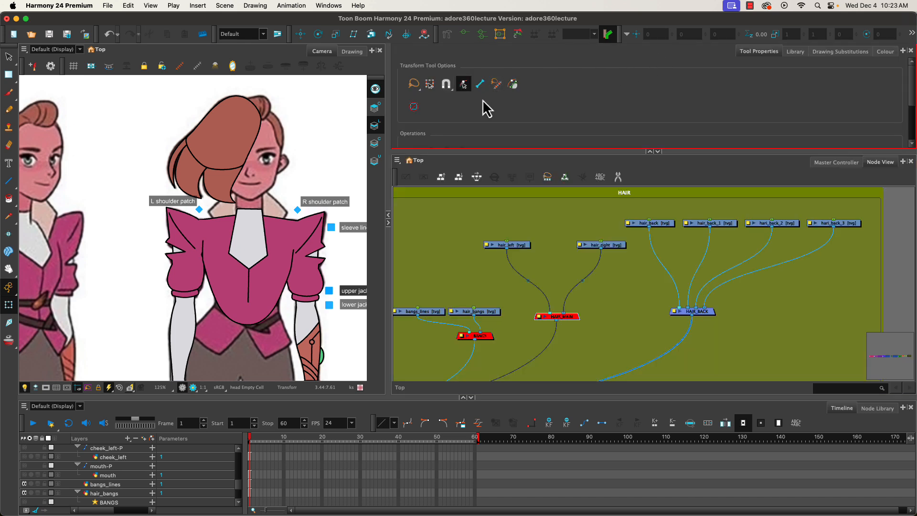
pyautogui.click(794, 52)
pyautogui.click(494, 99)
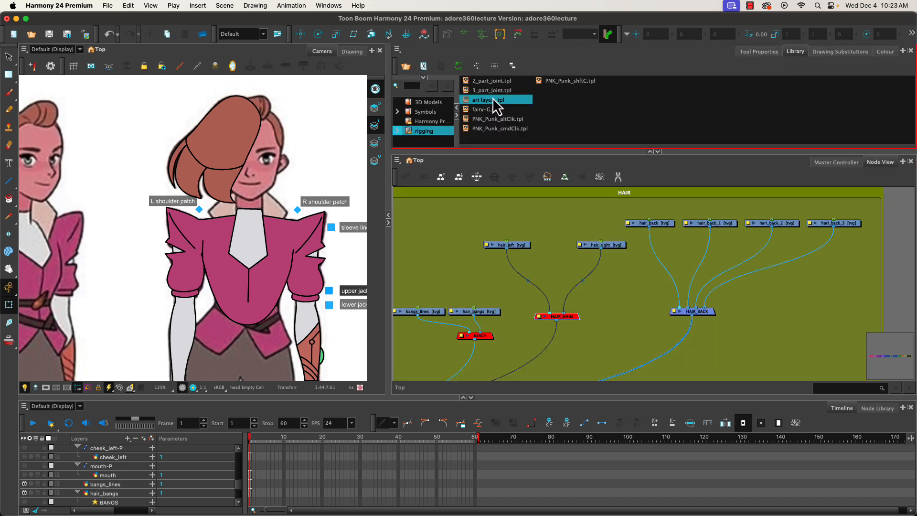
pyautogui.click(497, 89)
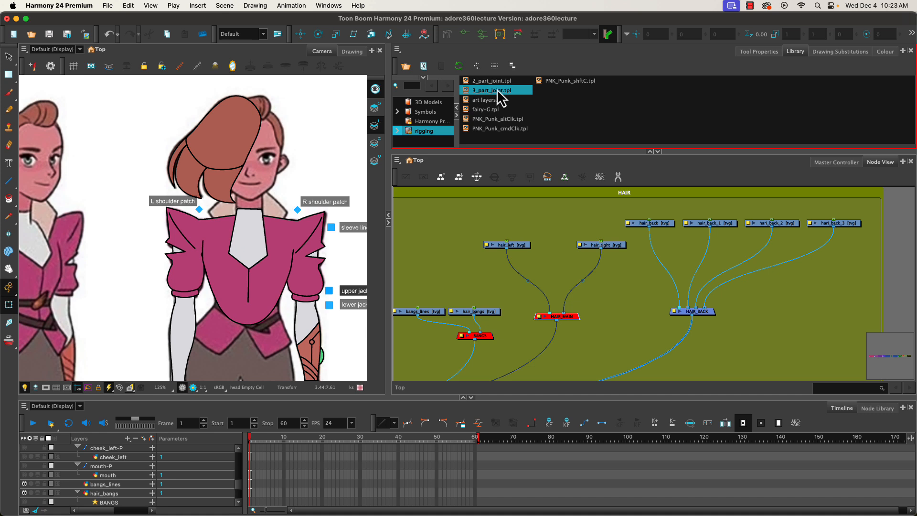
pyautogui.click(733, 198)
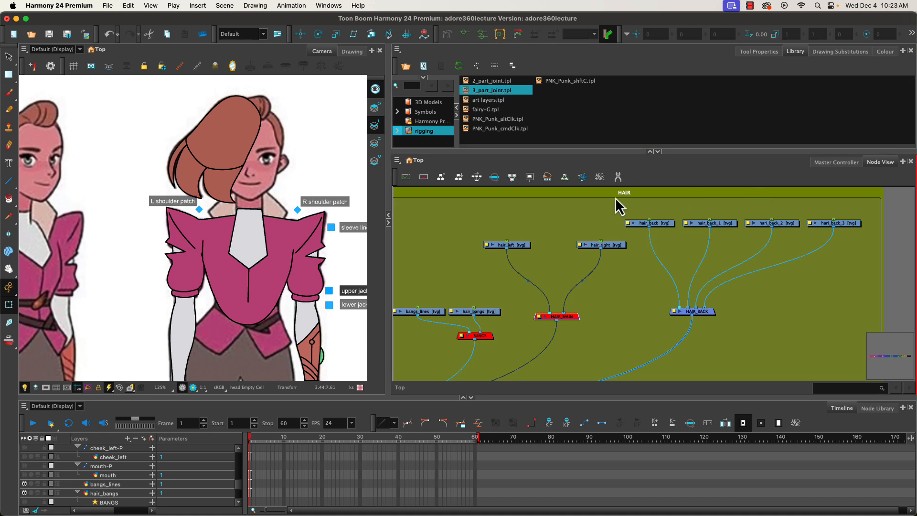
pyautogui.click(487, 92)
pyautogui.moveTo(487, 93); pyautogui.dragTo(679, 254)
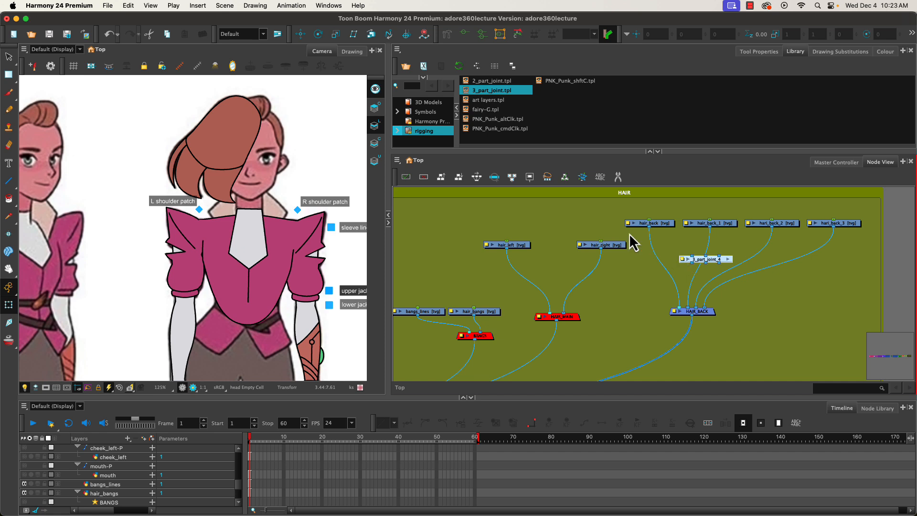
pyautogui.click(650, 152)
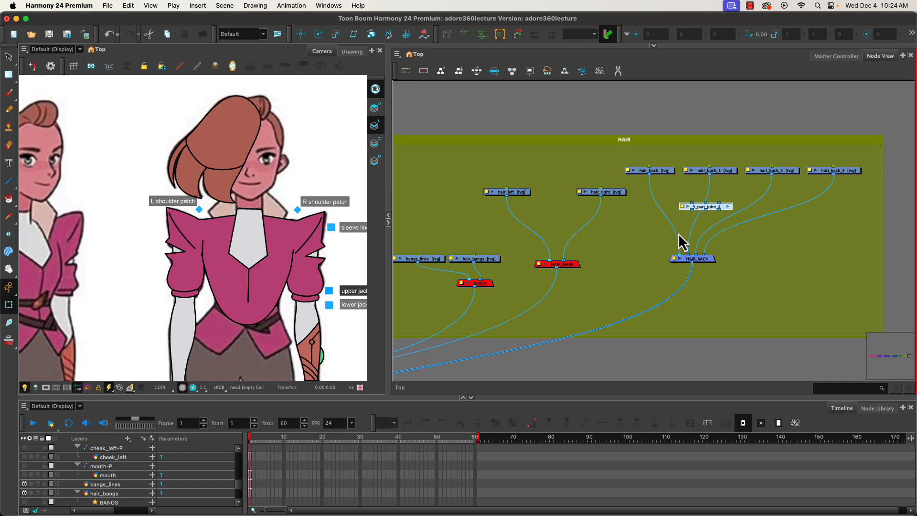
# Inside the placed 3_part_joint group, delete the OL_1, UL_1, OL_2 and UL_2 nodes.
pyautogui.click(727, 206)
pyautogui.moveTo(576, 267); pyautogui.dragTo(736, 261)
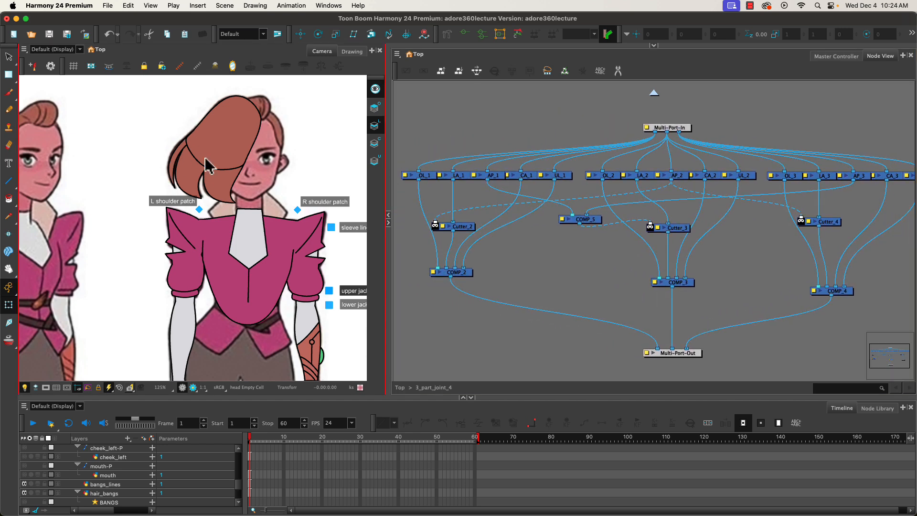
pyautogui.click(424, 176)
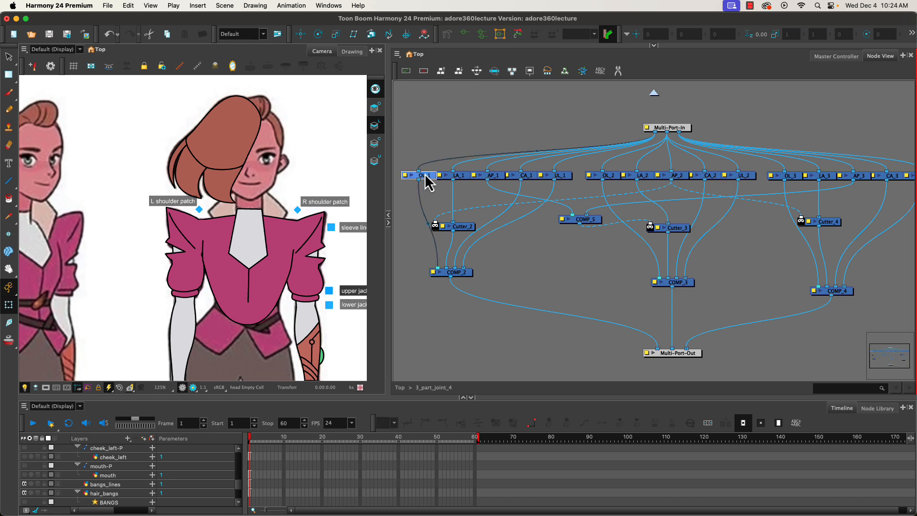
pyautogui.press('Delete')
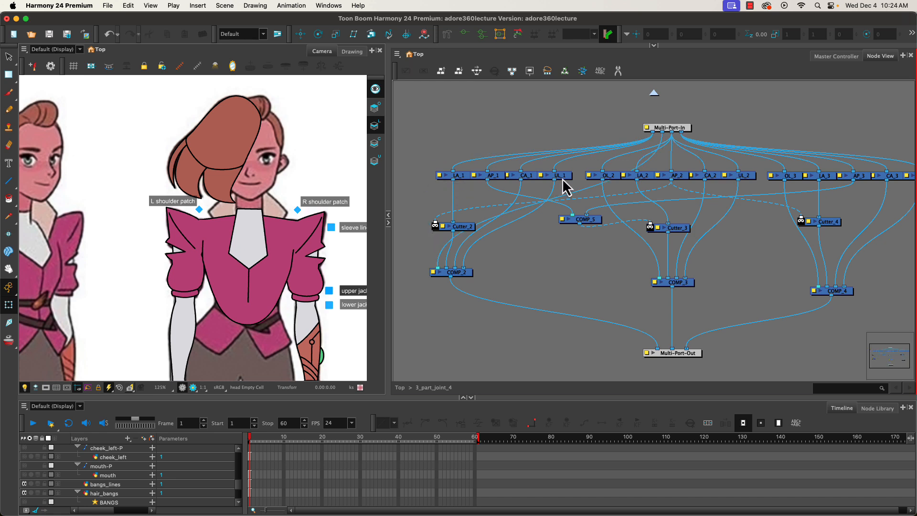
pyautogui.click(563, 179)
pyautogui.press('Delete')
pyautogui.click(609, 178)
pyautogui.press('Delete')
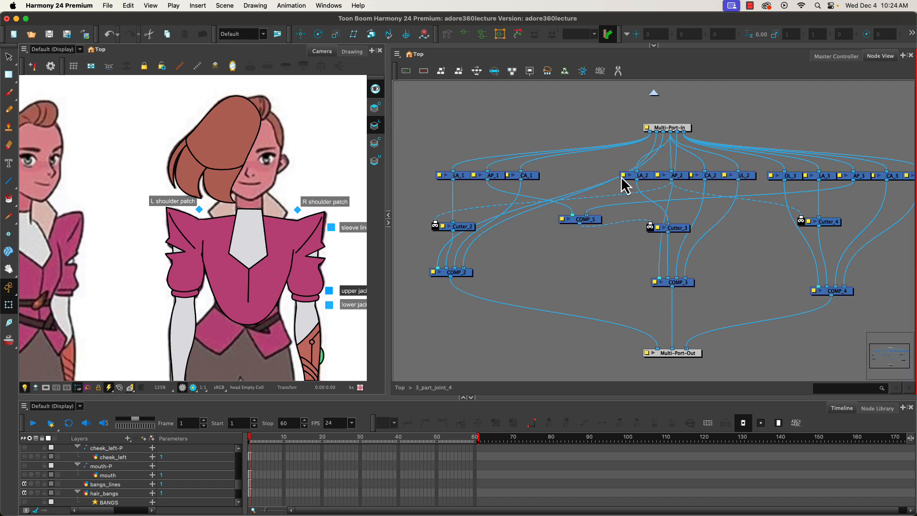
pyautogui.click(744, 180)
pyautogui.press('Delete')
# Delete the OL_3 and UL_3 nodes and move the COMP_5 composite above Cutter_3.
pyautogui.click(789, 177)
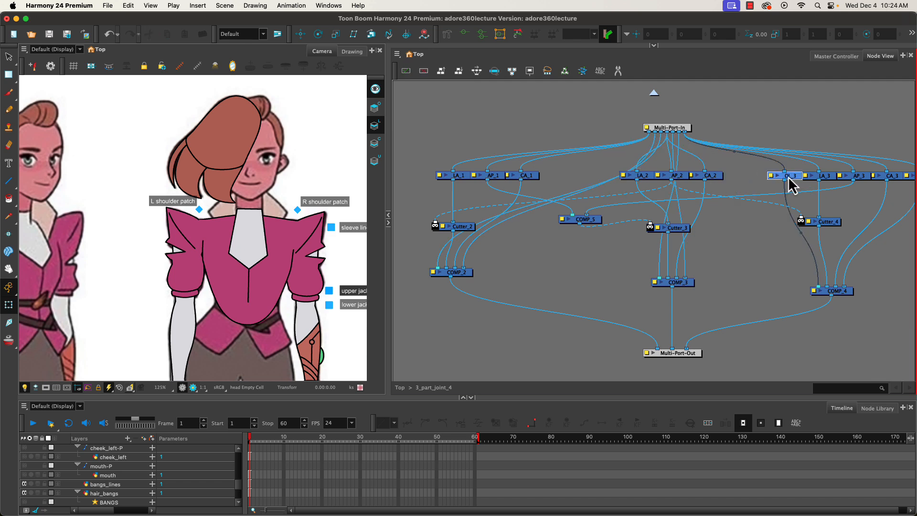
pyautogui.press('Delete')
pyautogui.hscroll(3, 718, 178)
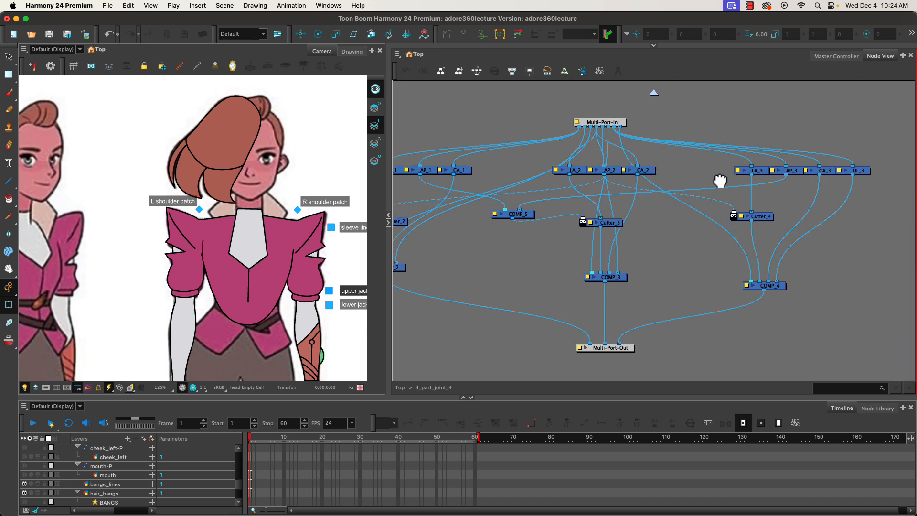
pyautogui.click(862, 172)
pyautogui.press('Delete')
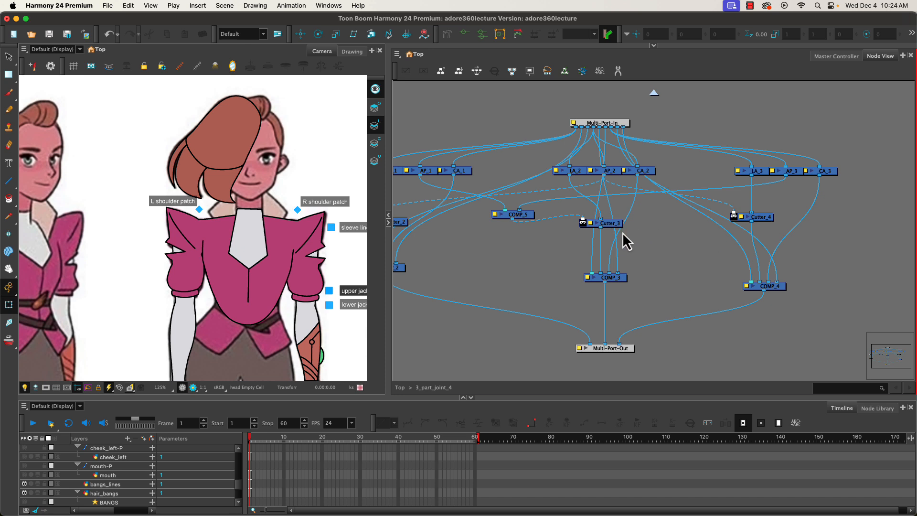
pyautogui.moveTo(684, 276); pyautogui.dragTo(734, 270)
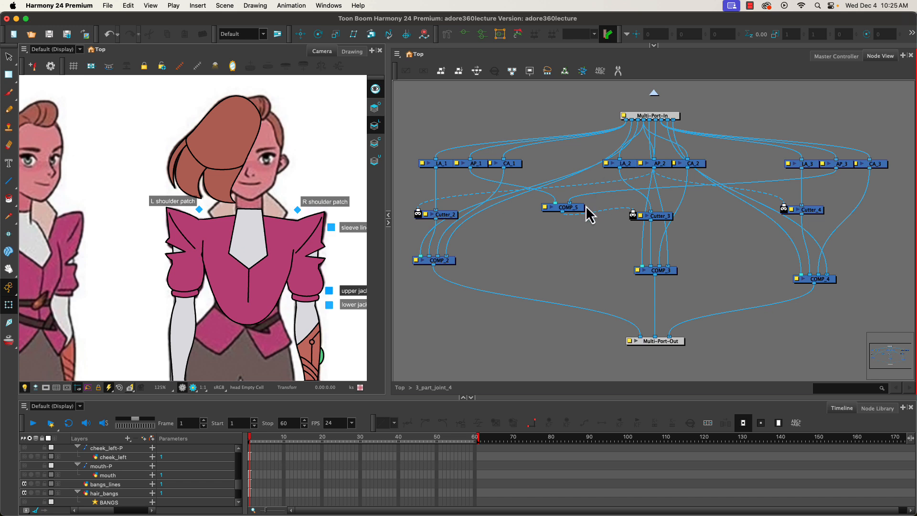
pyautogui.moveTo(574, 208); pyautogui.dragTo(644, 201)
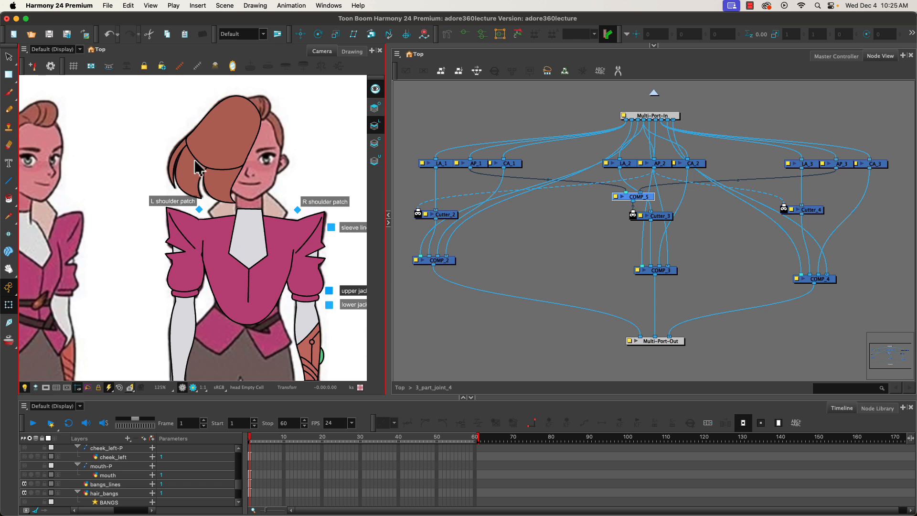
# Delete the edited joint group from the HAIR backdrop and place a fresh copy of 3_part_joint.tpl above HAIR_BACK.
pyautogui.click(654, 94)
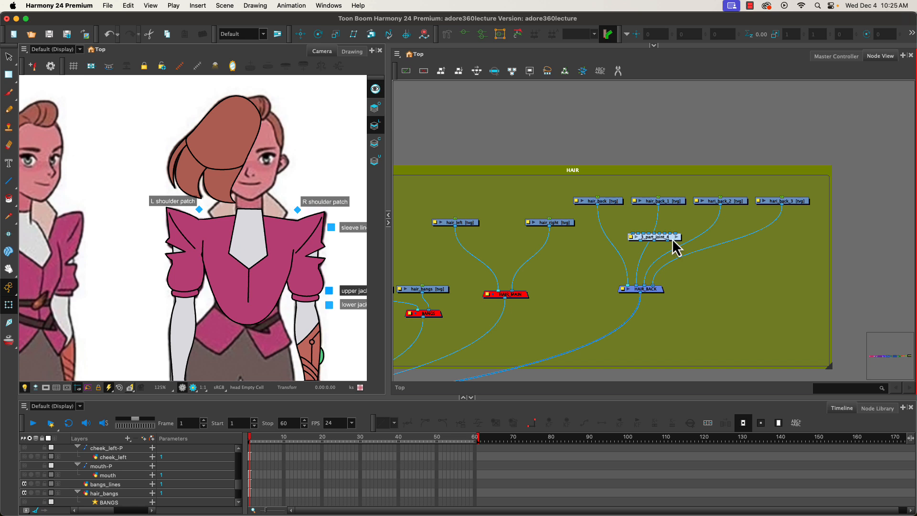
pyautogui.press('Delete')
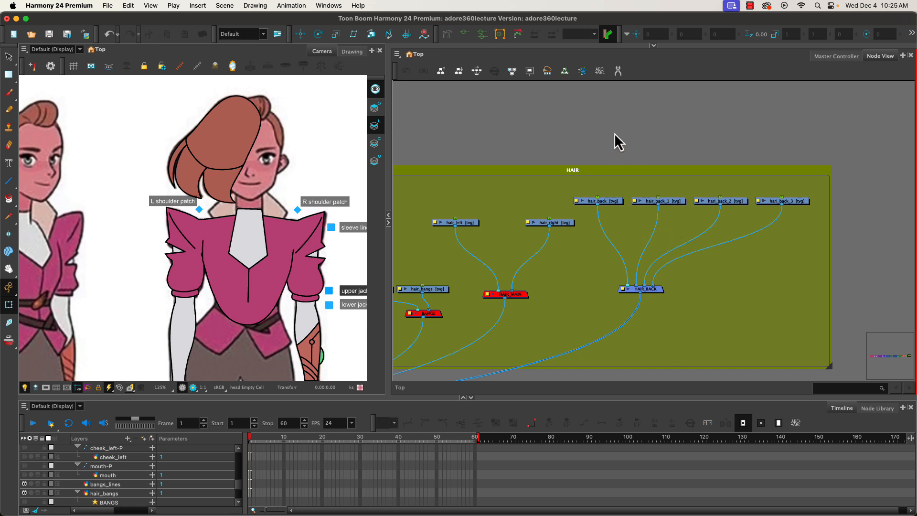
pyautogui.click(655, 46)
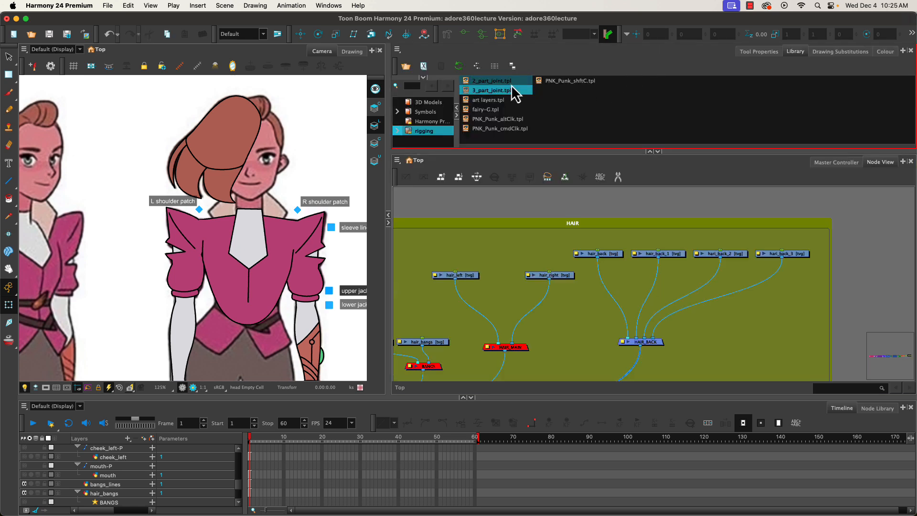
pyautogui.moveTo(496, 92); pyautogui.dragTo(649, 297)
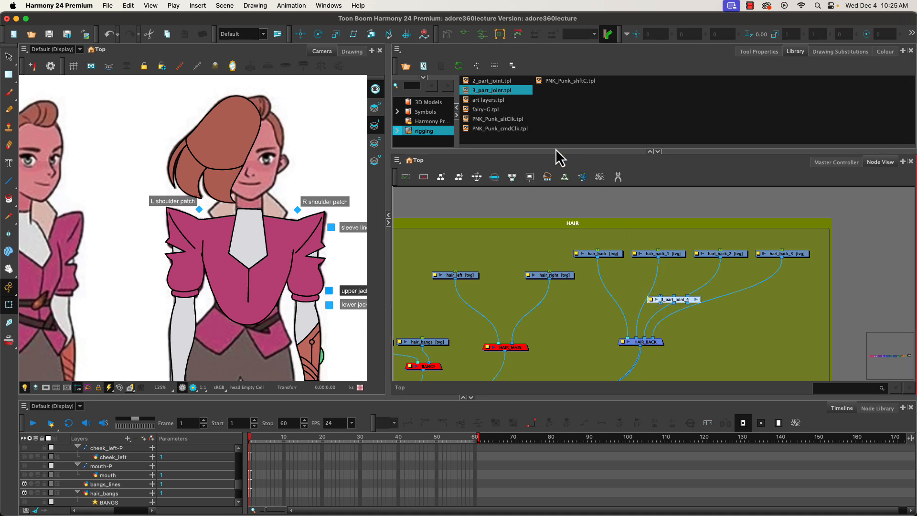
pyautogui.click(651, 152)
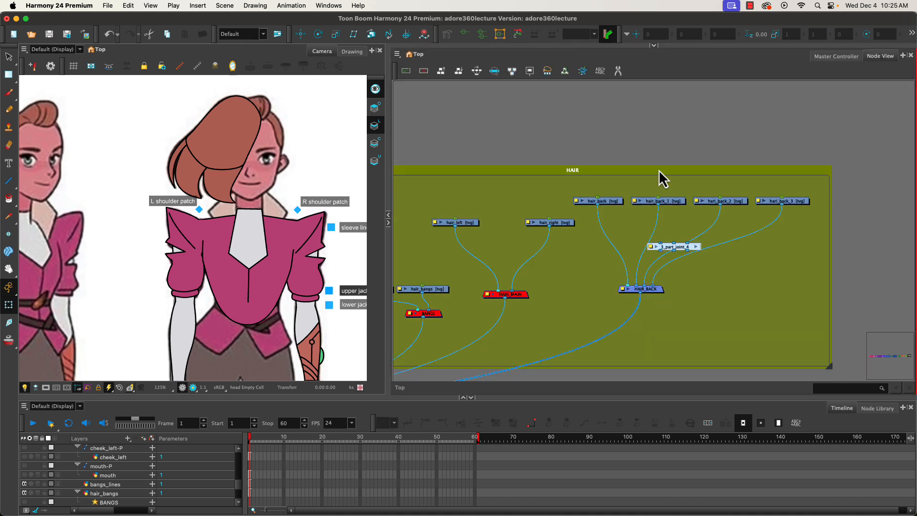
# Inside the new joint group, cut the input cables of the OL and UL nodes and the output cables of OL_1, OL_2, OL_3 and UL_3.
pyautogui.click(696, 247)
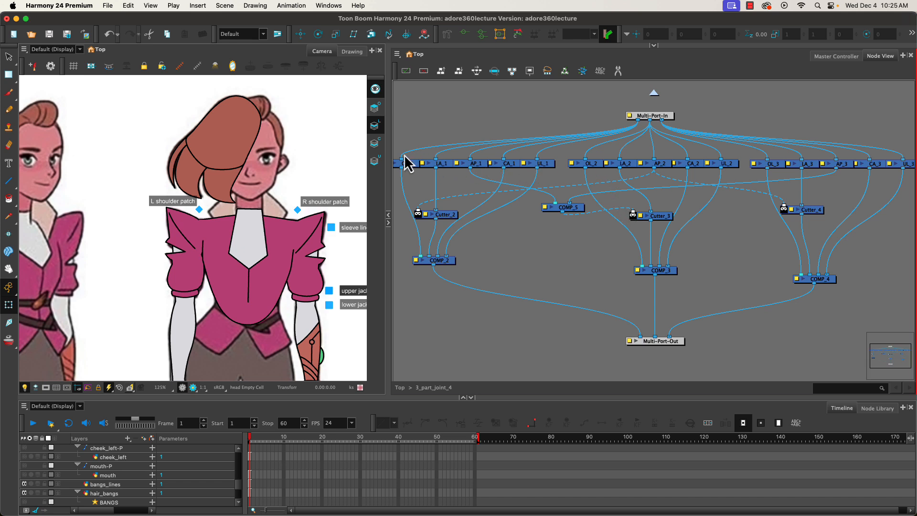
pyautogui.click(617, 71)
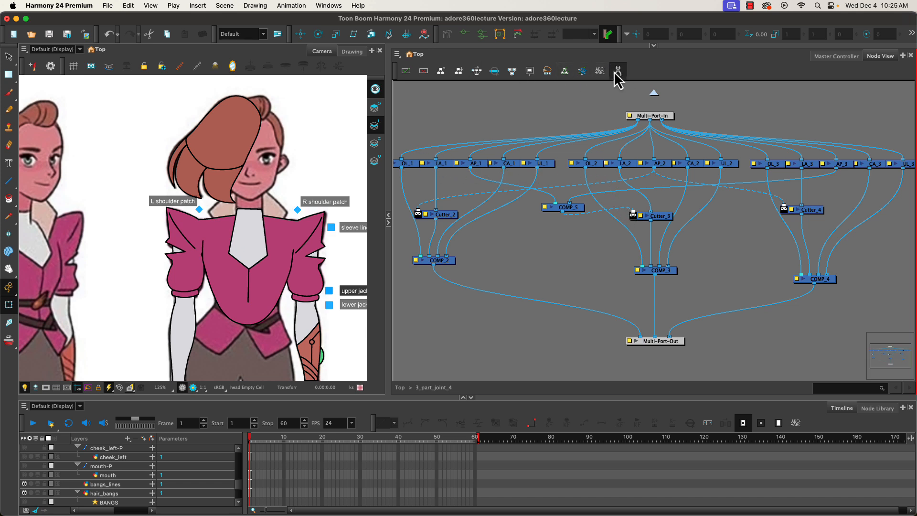
pyautogui.moveTo(416, 154); pyautogui.dragTo(404, 137)
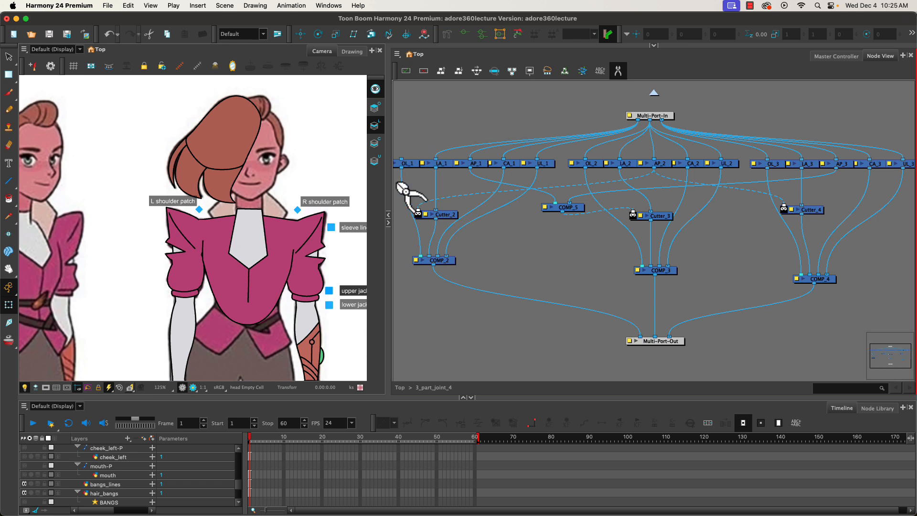
pyautogui.moveTo(407, 188); pyautogui.dragTo(399, 194)
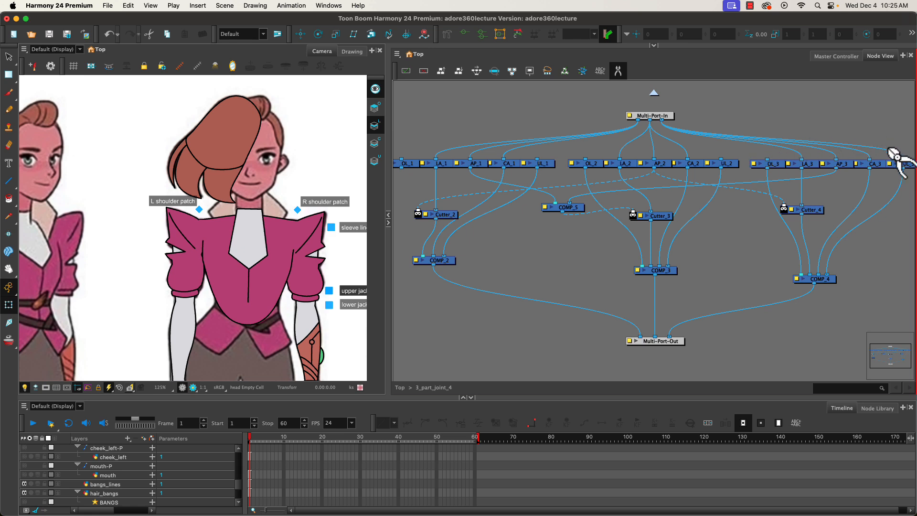
pyautogui.click(892, 209)
pyautogui.click(782, 234)
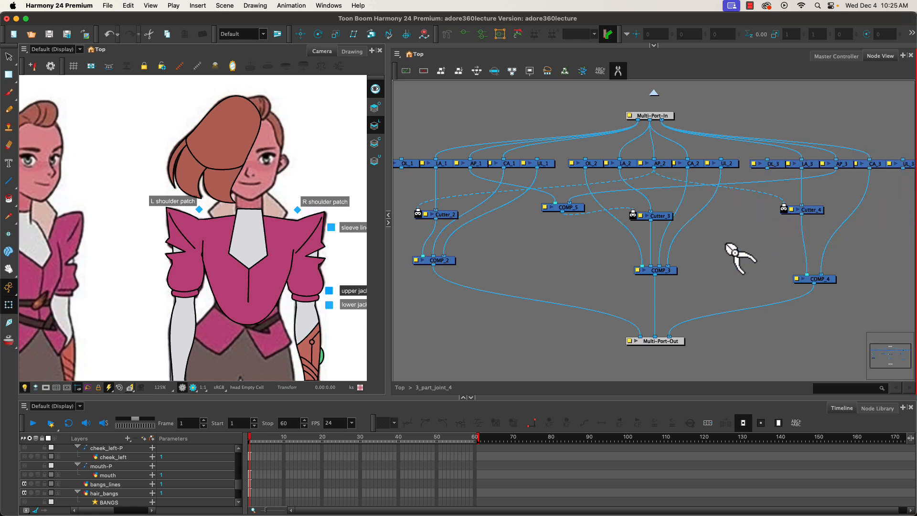
pyautogui.click(638, 229)
pyautogui.click(618, 73)
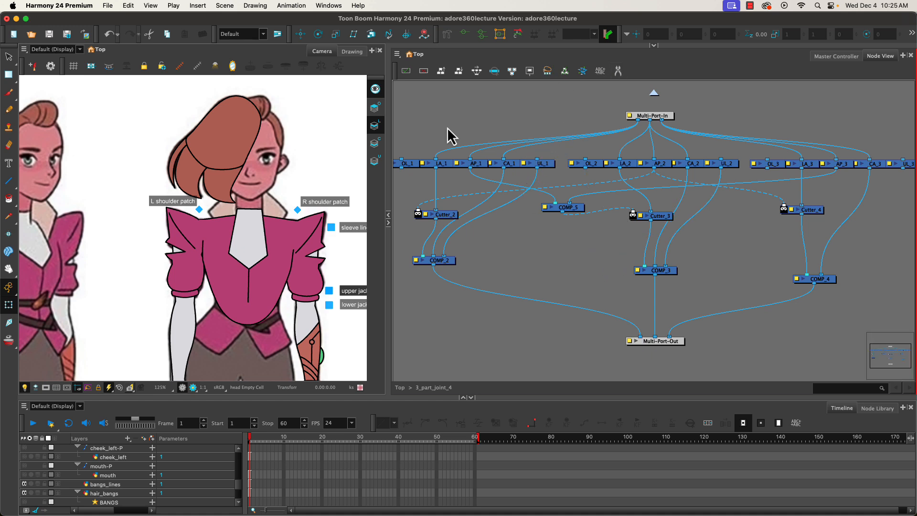
# Delete the disconnected OL and UL nodes of all three joint parts, keeping the LA, AP and CA nodes.
pyautogui.press('Delete')
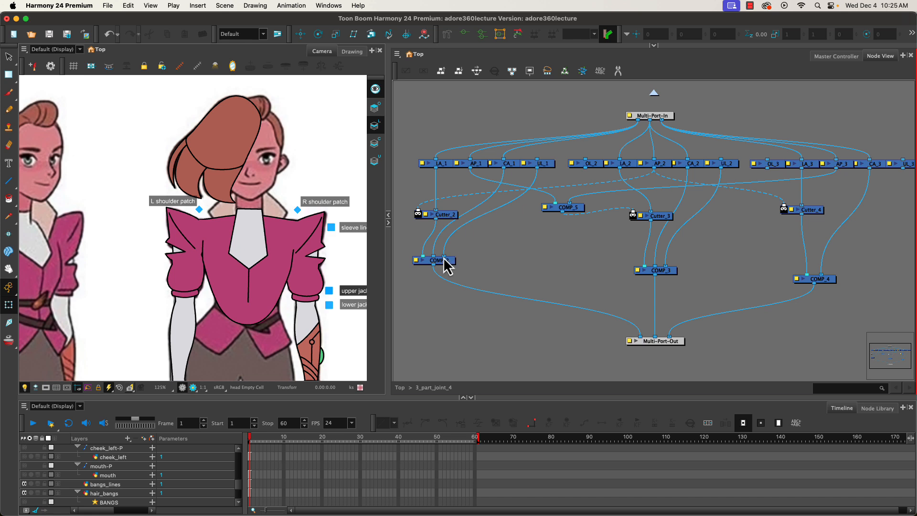
pyautogui.click(547, 165)
pyautogui.press('Delete')
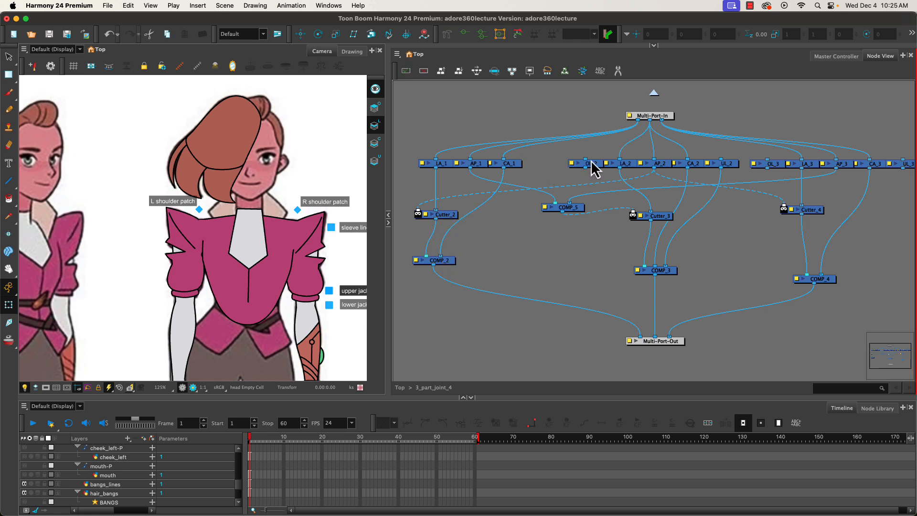
pyautogui.click(591, 162)
pyautogui.press('Delete')
pyautogui.click(730, 163)
pyautogui.press('Delete')
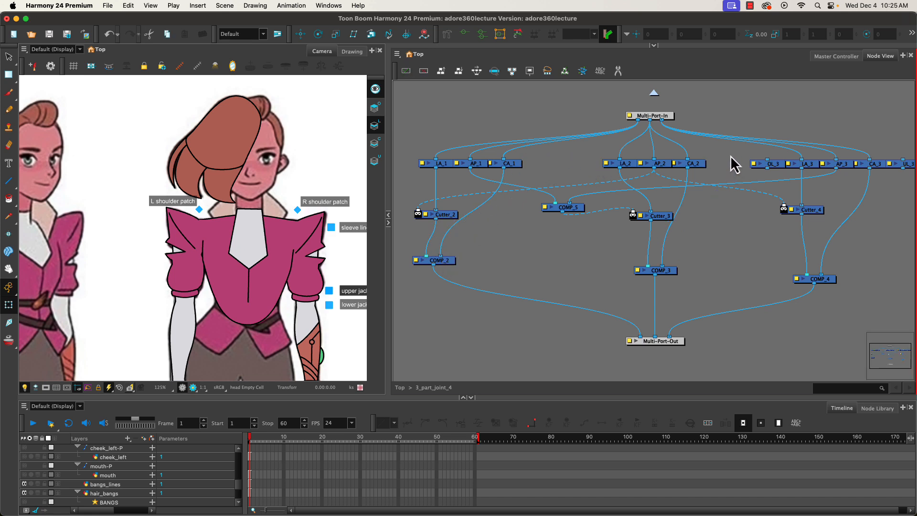
pyautogui.click(773, 164)
pyautogui.press('Delete')
pyautogui.click(905, 165)
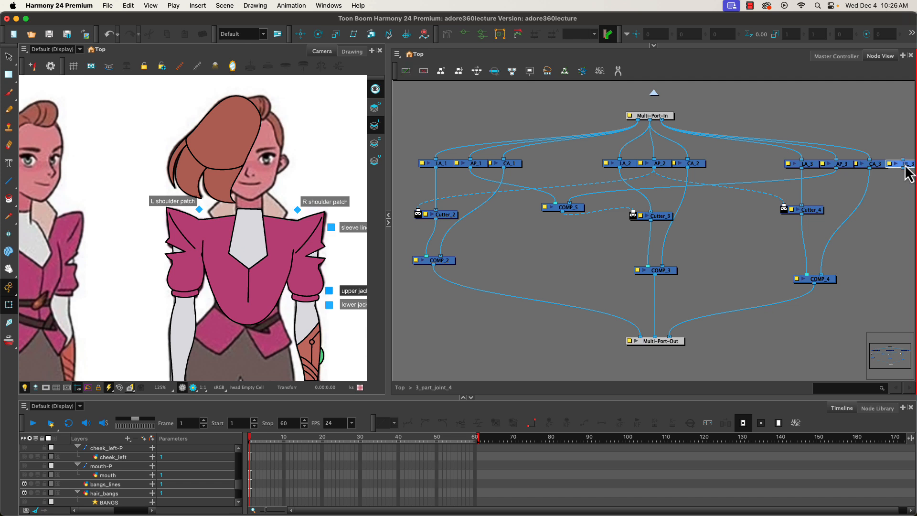
pyautogui.press('Delete')
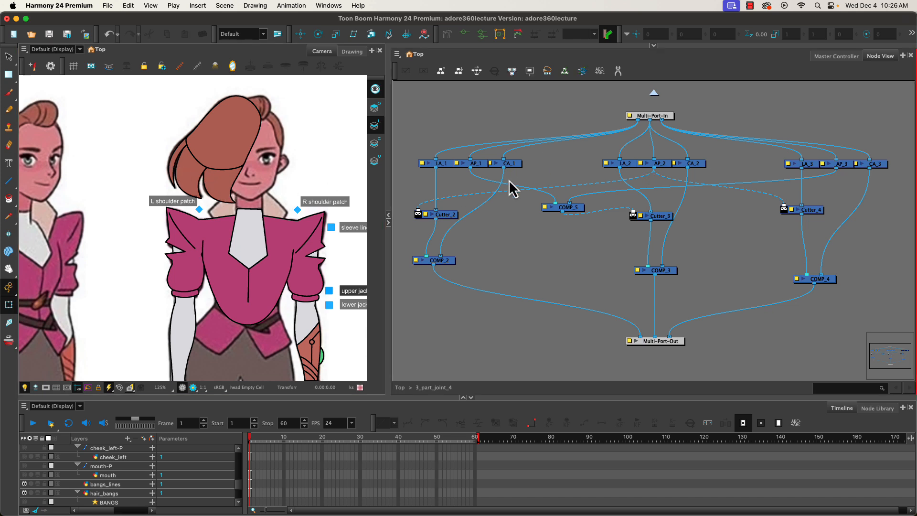
# Route the hair_back_1, hair_back_2 and hair_back_3 drawings through the three-part joint group into the HAIR_BACK composite.
pyautogui.moveTo(569, 211); pyautogui.dragTo(570, 206)
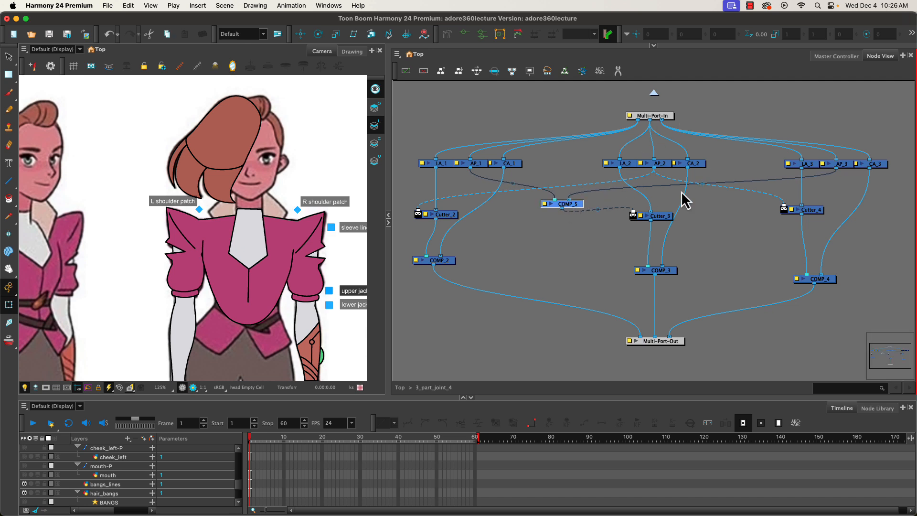
pyautogui.click(654, 94)
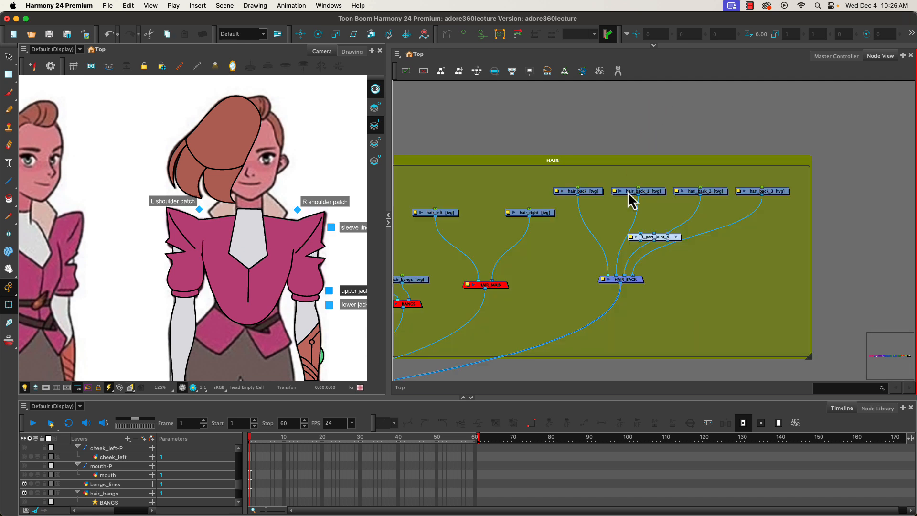
pyautogui.click(579, 192)
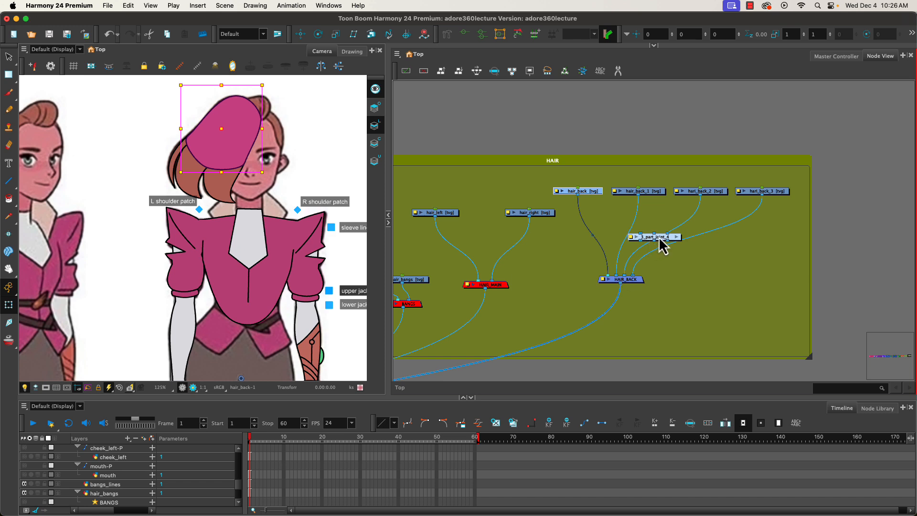
pyautogui.moveTo(617, 277); pyautogui.dragTo(646, 238)
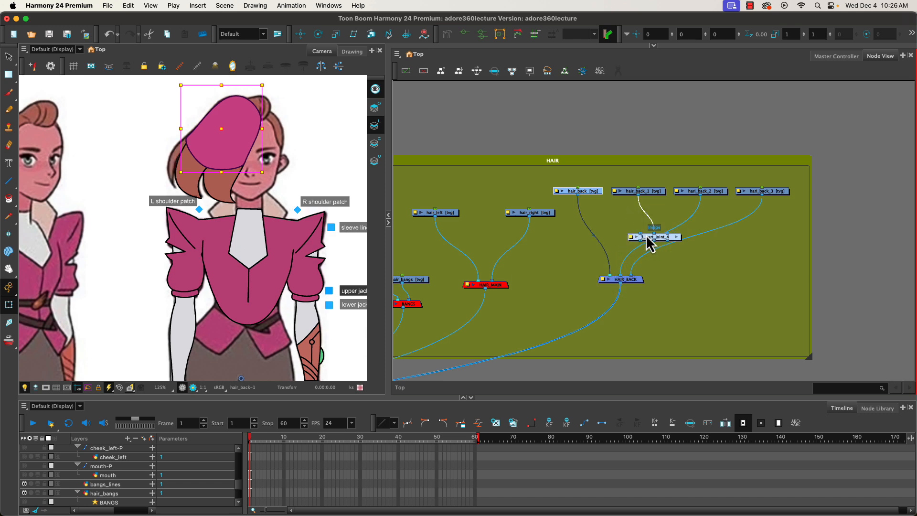
pyautogui.moveTo(620, 277); pyautogui.dragTo(653, 238)
pyautogui.moveTo(627, 278)
pyautogui.mouseDown()
pyautogui.moveTo(677, 239)
pyautogui.moveTo(667, 234)
pyautogui.moveTo(637, 277)
pyautogui.mouseUp()
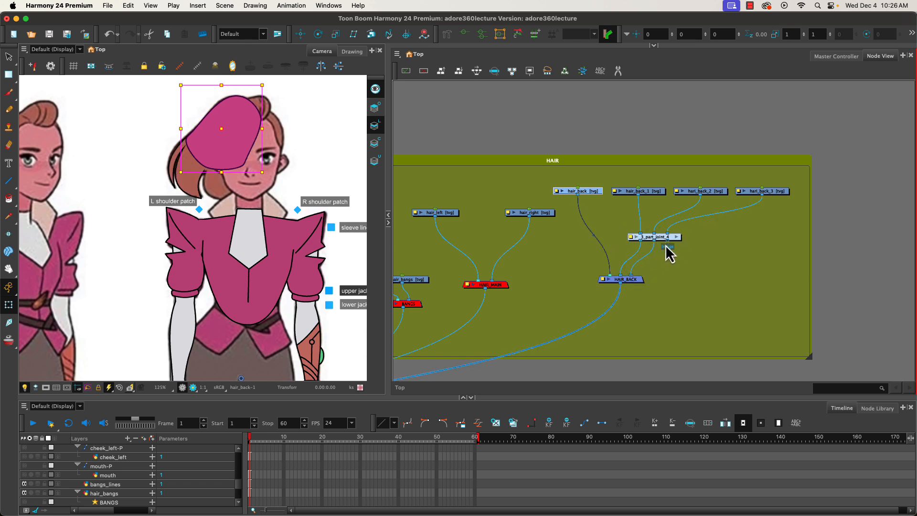
pyautogui.moveTo(668, 241); pyautogui.dragTo(641, 276)
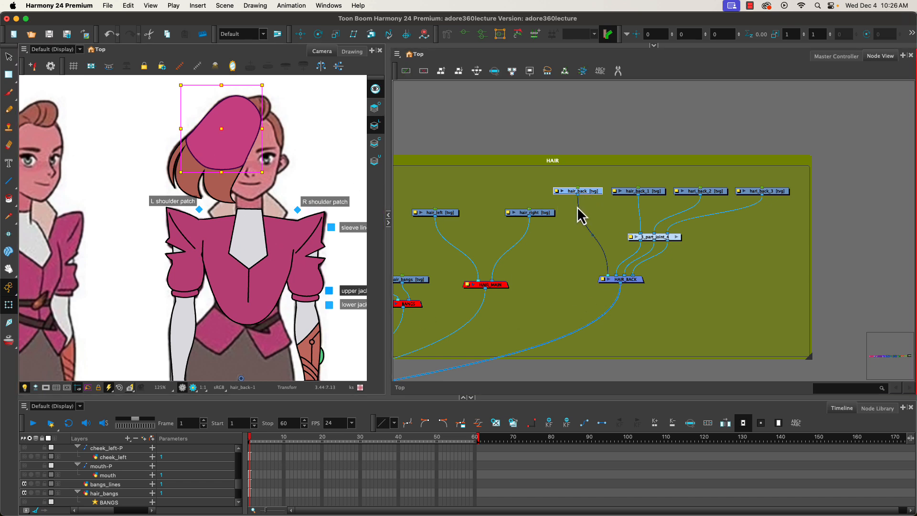
# Disable and re-enable the hair_back drawing node to check which part of the hair it holds.
pyautogui.press('d')
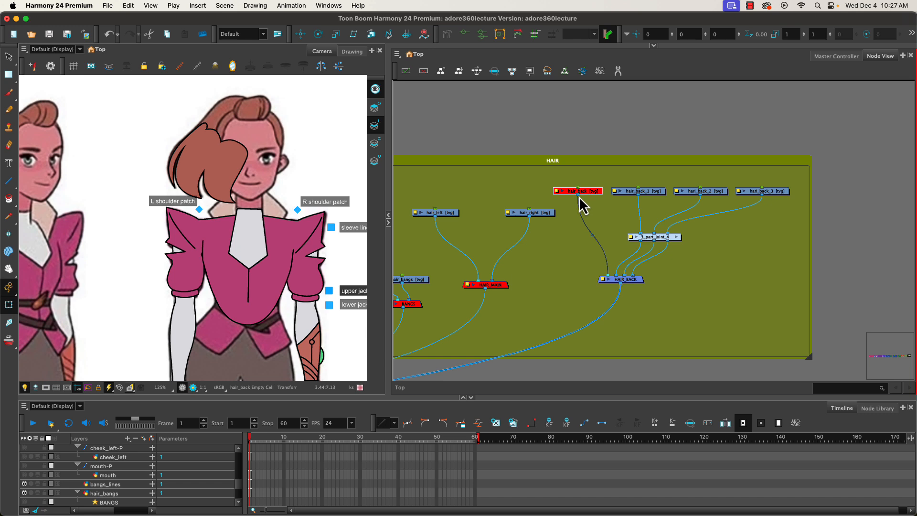
pyautogui.press('d')
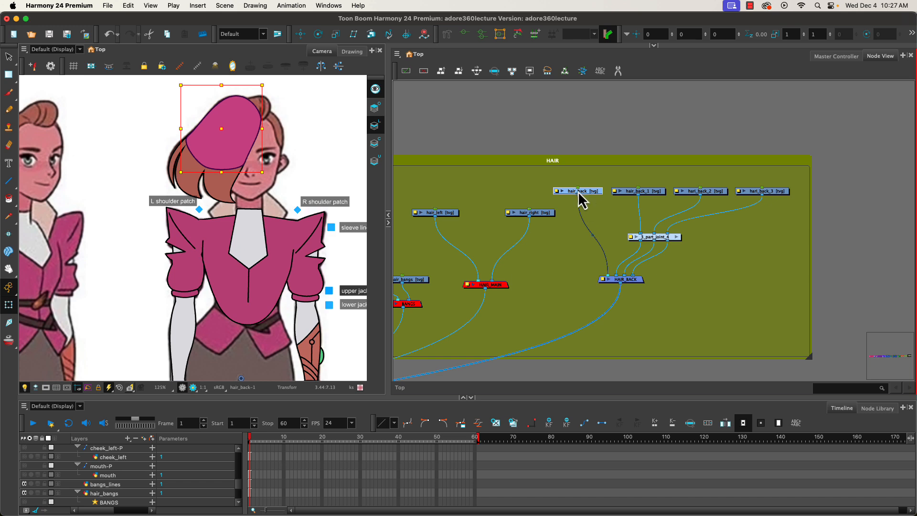
# Inside the joint group, move COMP_5 closer to Cutter_3 and line up COMP_2, COMP_3 and COMP_4 in one row.
pyautogui.click(676, 238)
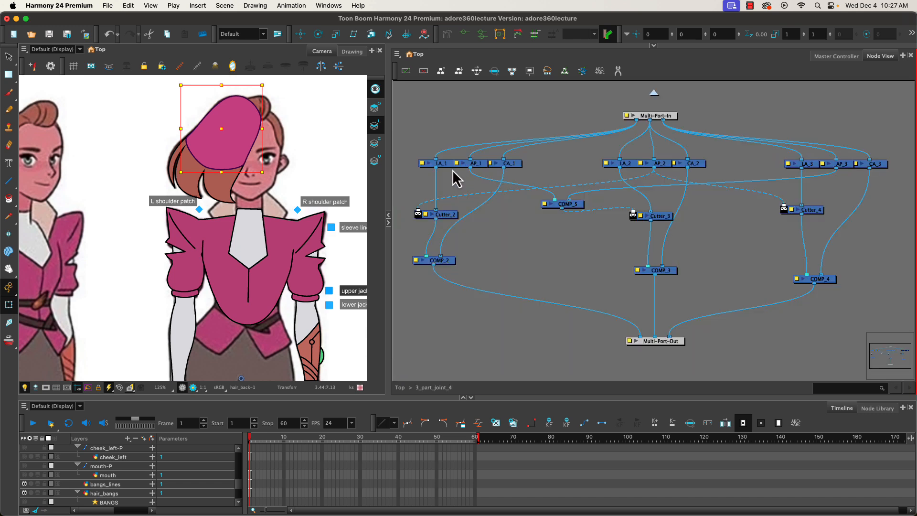
pyautogui.moveTo(579, 203); pyautogui.dragTo(612, 201)
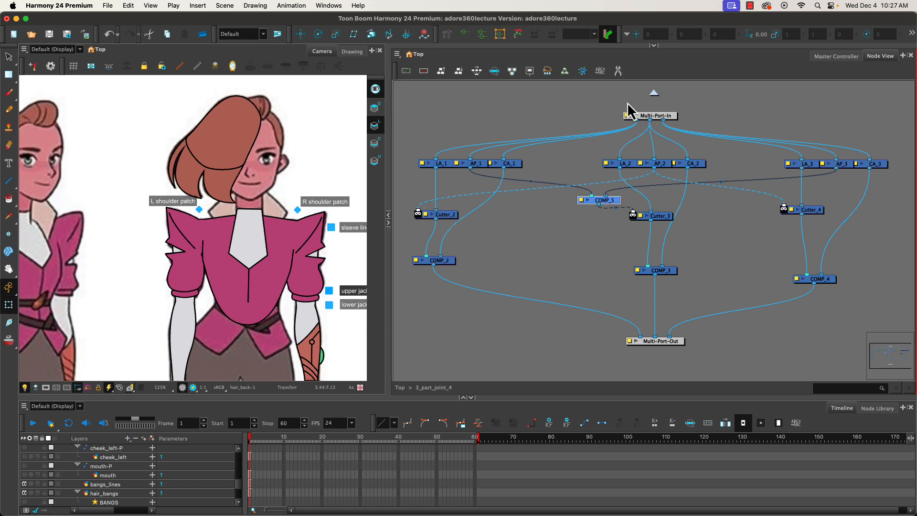
pyautogui.click(654, 93)
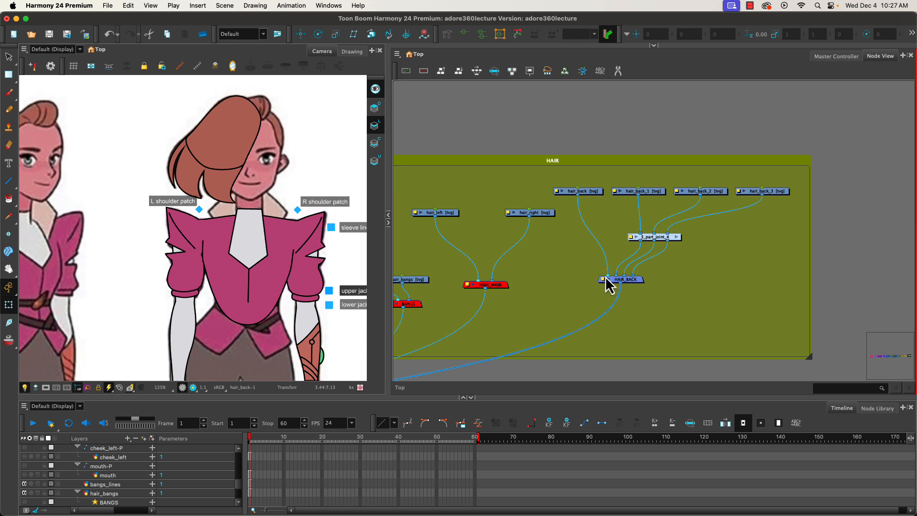
pyautogui.moveTo(607, 276)
pyautogui.mouseDown()
pyautogui.moveTo(624, 225)
pyautogui.moveTo(629, 231)
pyautogui.moveTo(600, 231)
pyautogui.moveTo(607, 276)
pyautogui.mouseUp()
pyautogui.click(677, 237)
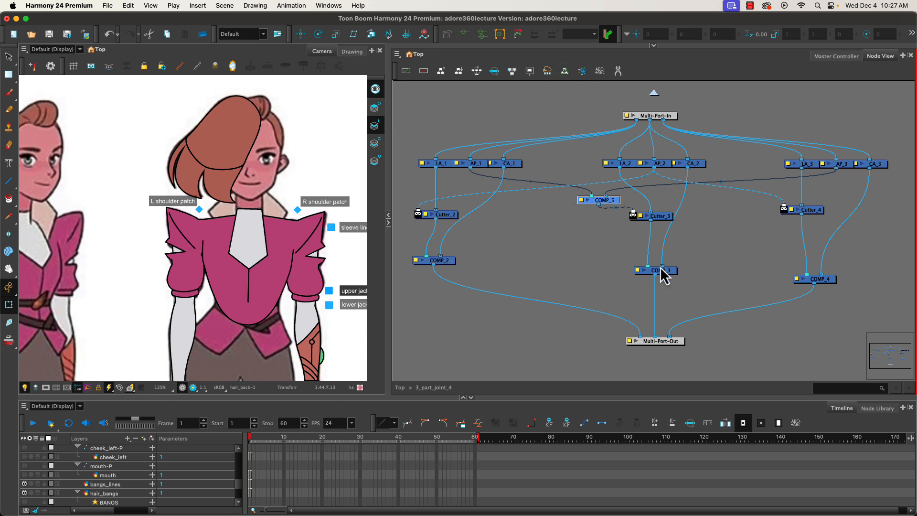
pyautogui.moveTo(670, 272)
pyautogui.mouseDown()
pyautogui.moveTo(669, 255)
pyautogui.moveTo(672, 269)
pyautogui.mouseUp()
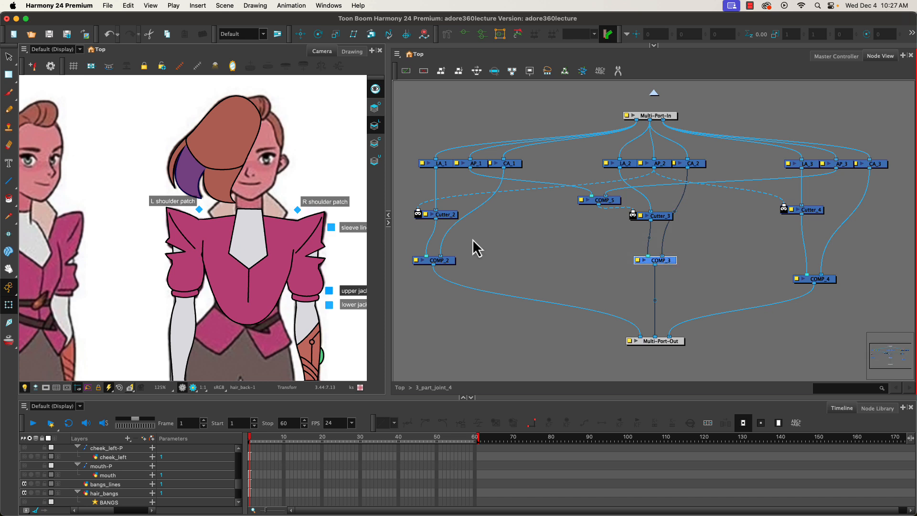
pyautogui.moveTo(451, 261); pyautogui.dragTo(571, 263)
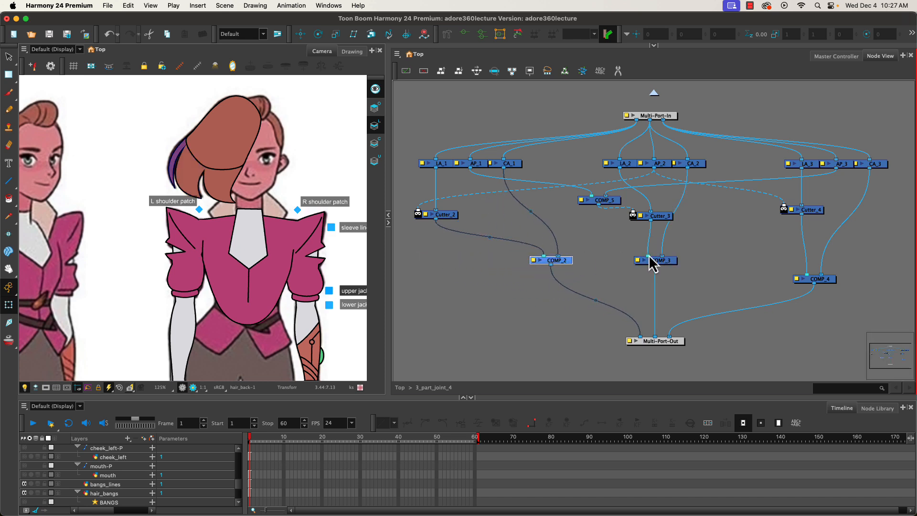
pyautogui.moveTo(824, 286); pyautogui.dragTo(807, 262)
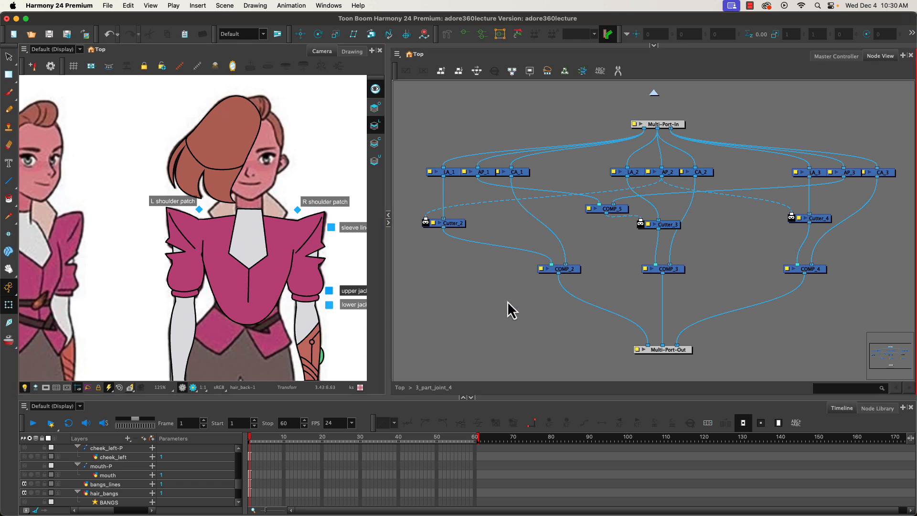
# Duplicate the LA_1, AP_1, CA_1, Cutter_2 and COMP_2 nodes and place the copy left of the originals.
pyautogui.moveTo(506, 297); pyautogui.dragTo(655, 284)
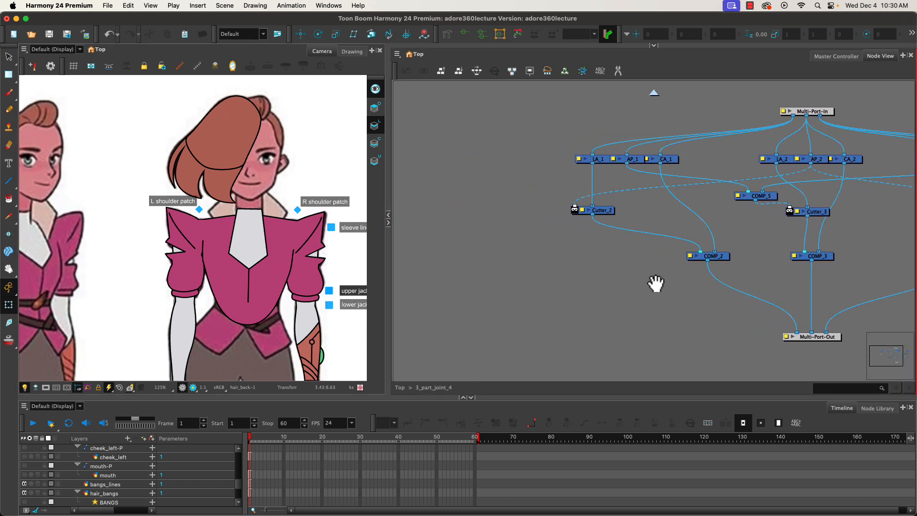
pyautogui.moveTo(554, 125); pyautogui.dragTo(705, 297)
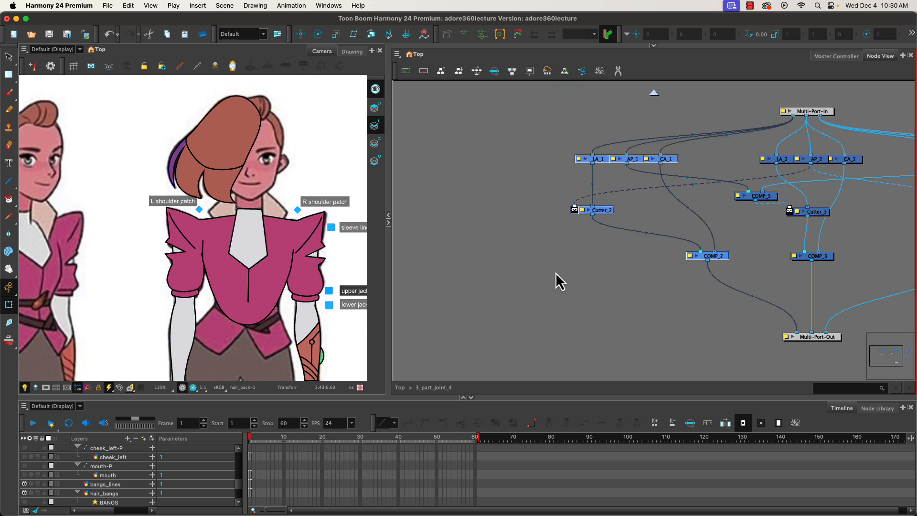
pyautogui.press('super+v')
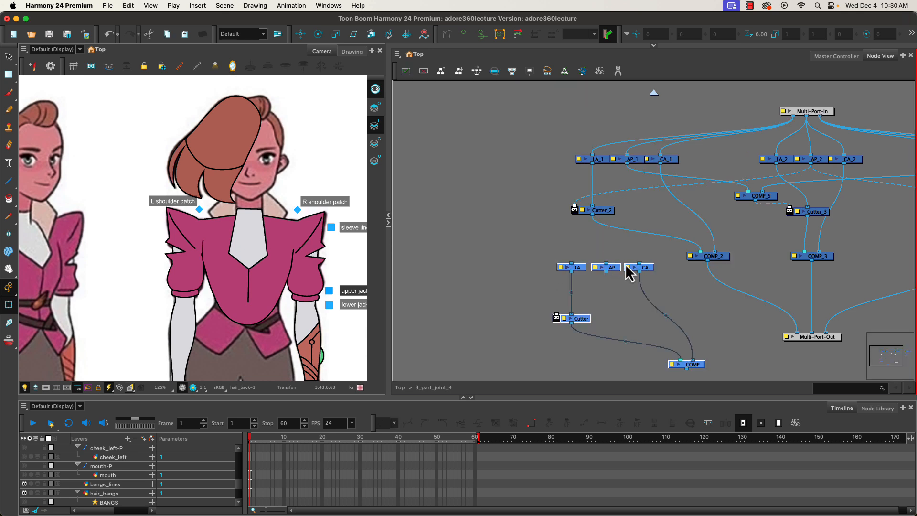
pyautogui.moveTo(629, 273); pyautogui.dragTo(531, 177)
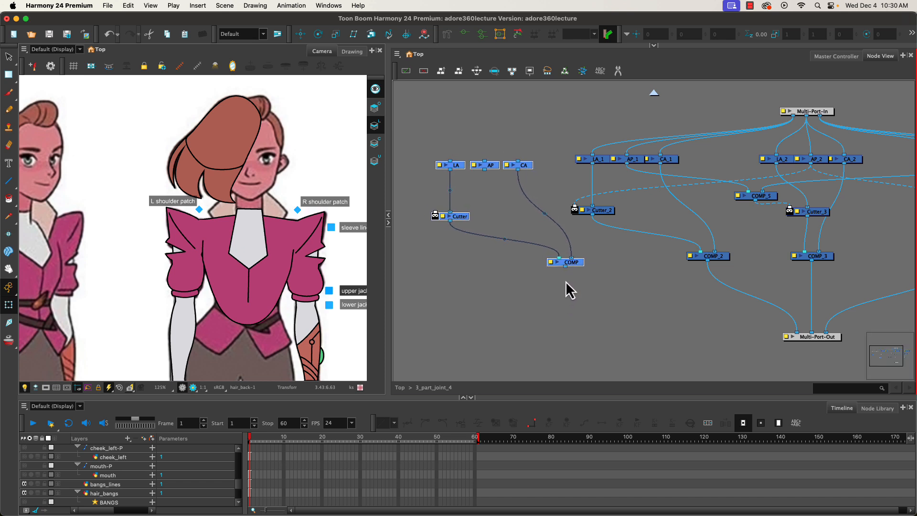
# Connect the duplicated COMP to a new first Multi-Port-Out port and the copied LA, AP and CA nodes to a new Multi-Port-In port.
pyautogui.moveTo(566, 267); pyautogui.dragTo(788, 338)
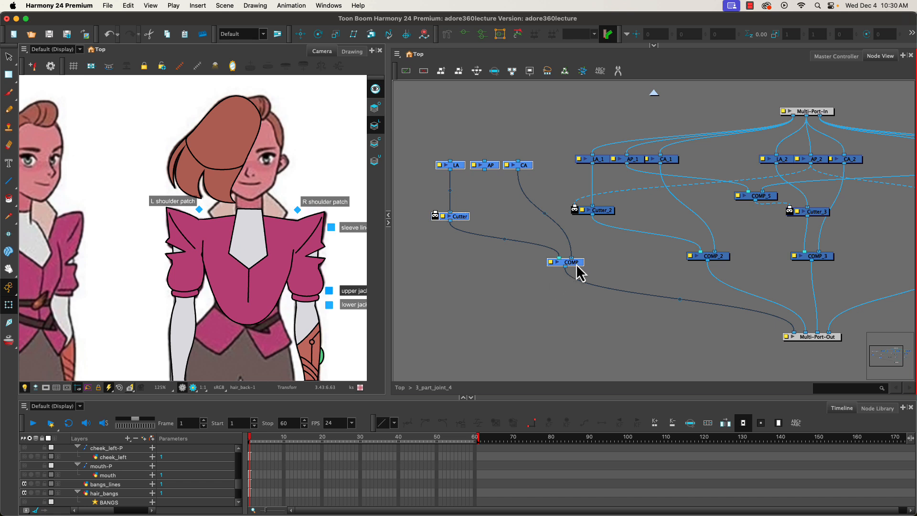
pyautogui.moveTo(577, 262); pyautogui.dragTo(571, 258)
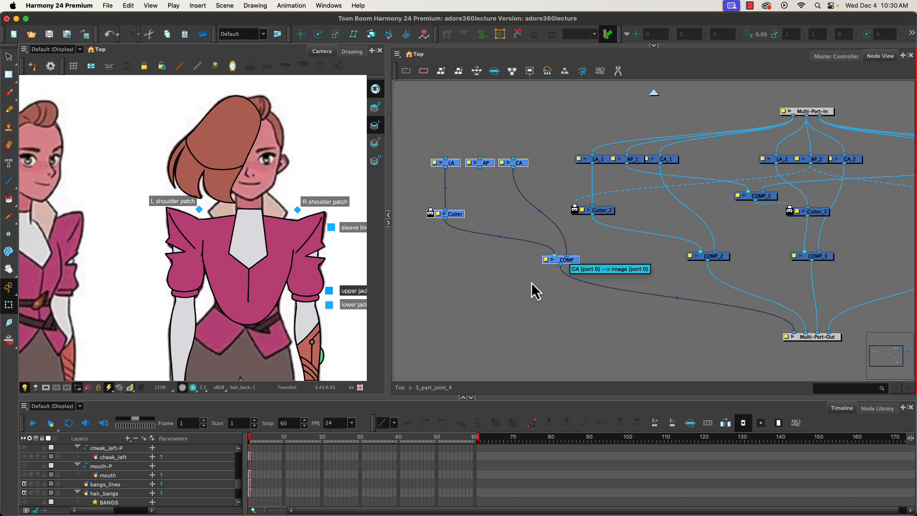
pyautogui.moveTo(515, 161); pyautogui.dragTo(483, 157)
pyautogui.moveTo(790, 122); pyautogui.dragTo(444, 161)
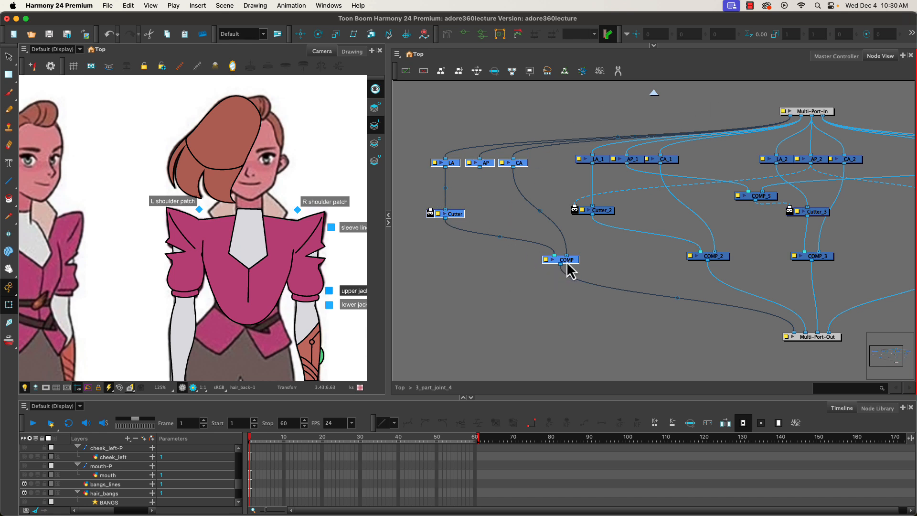
pyautogui.moveTo(571, 261); pyautogui.dragTo(564, 267)
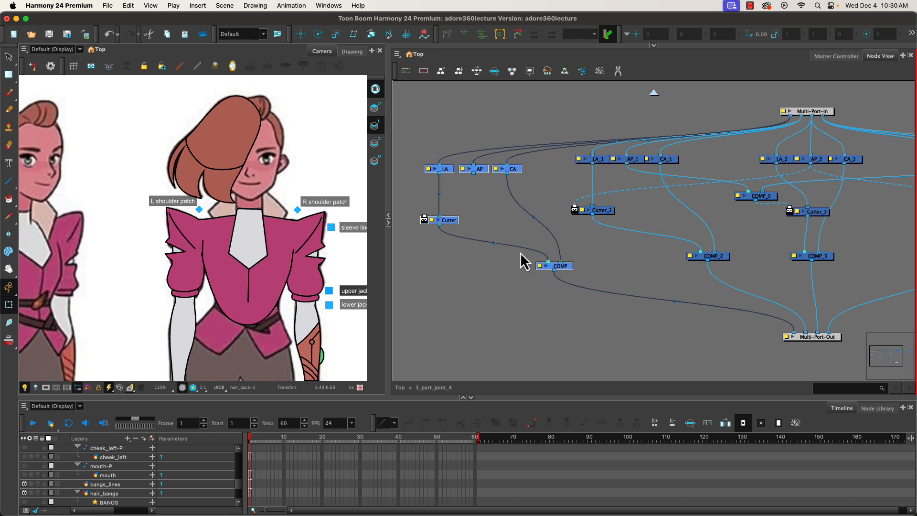
# Set the mode of the COMP and COMP_2 composites to Pass Through.
pyautogui.doubleClick(540, 267)
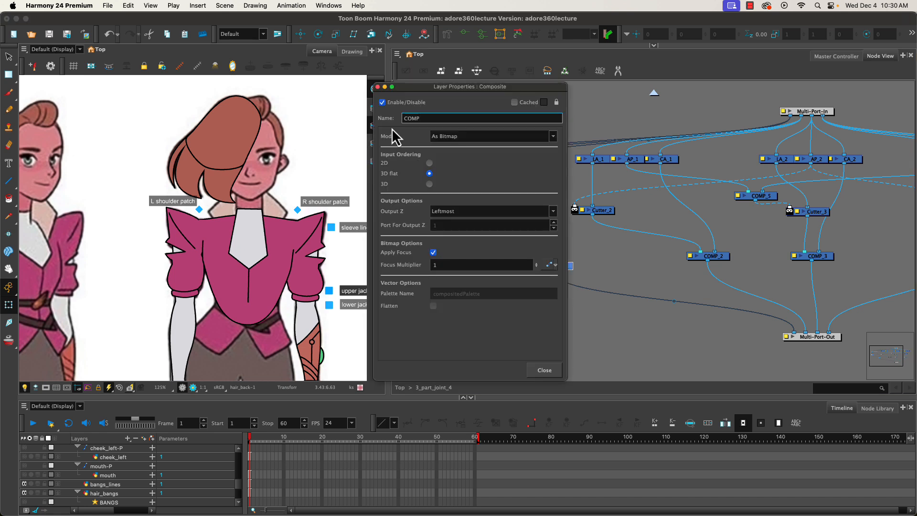
pyautogui.click(446, 136)
pyautogui.click(438, 150)
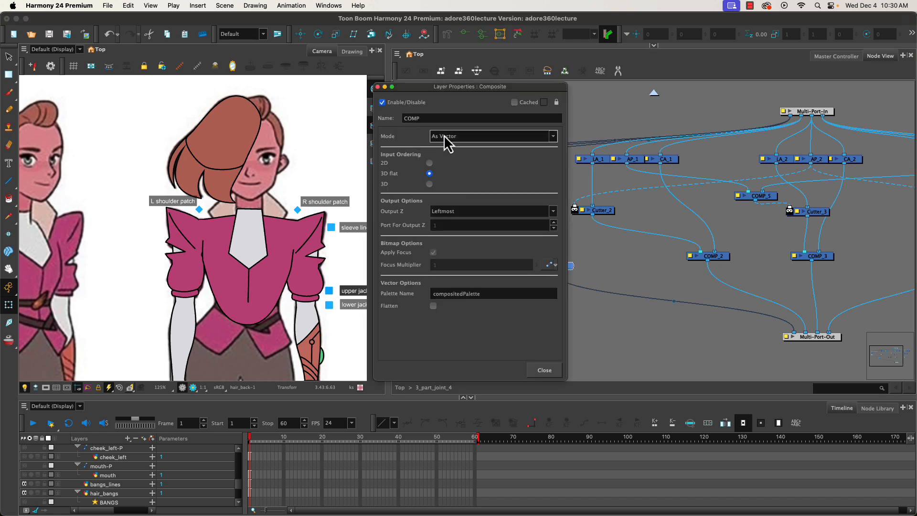
pyautogui.click(444, 135)
pyautogui.click(442, 144)
pyautogui.click(556, 369)
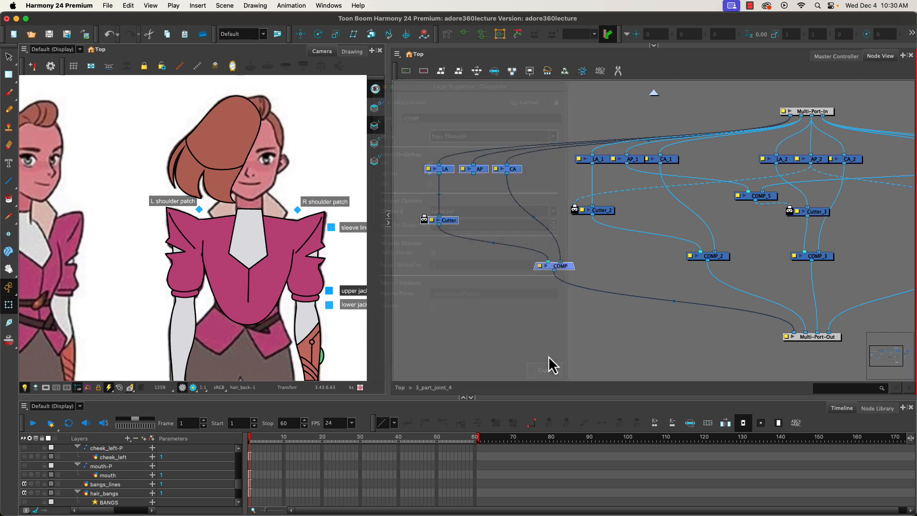
pyautogui.doubleClick(723, 259)
pyautogui.click(452, 139)
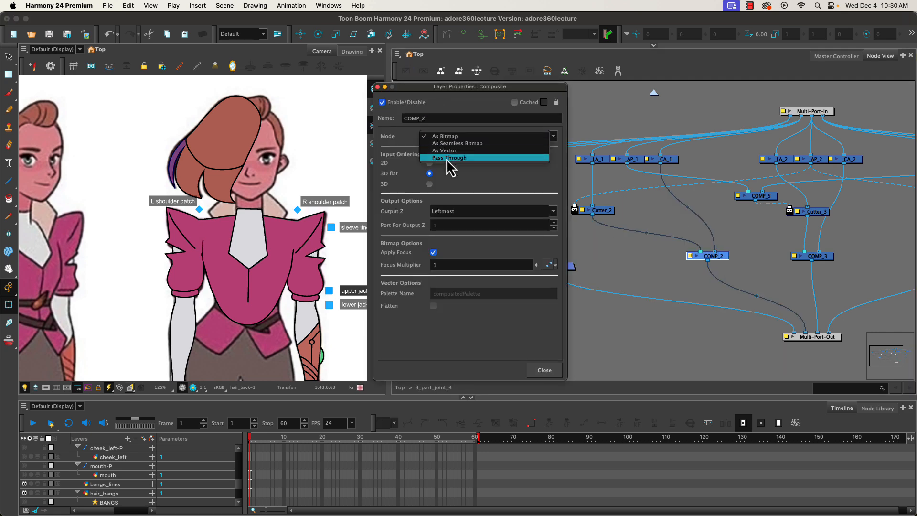
pyautogui.click(446, 159)
pyautogui.click(544, 370)
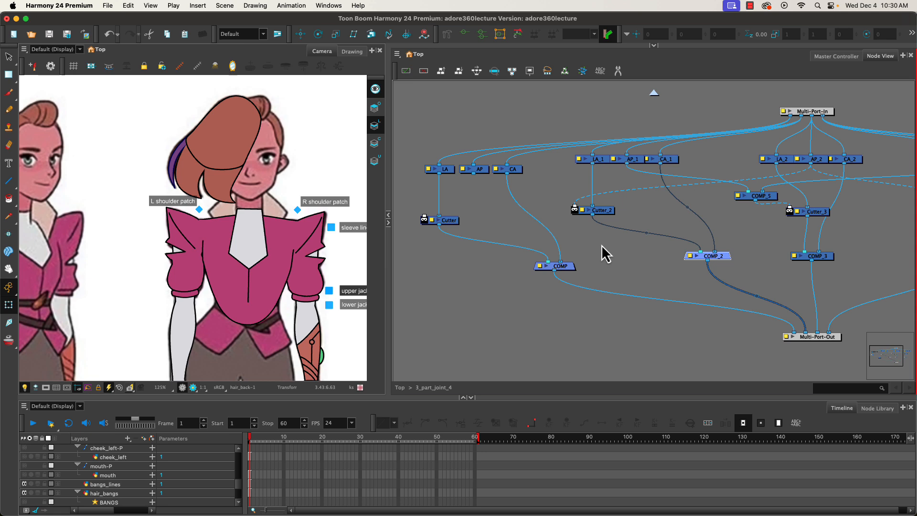
# Set the mode of the COMP_3 and COMP_4 composites to Pass Through.
pyautogui.doubleClick(826, 257)
pyautogui.click(450, 138)
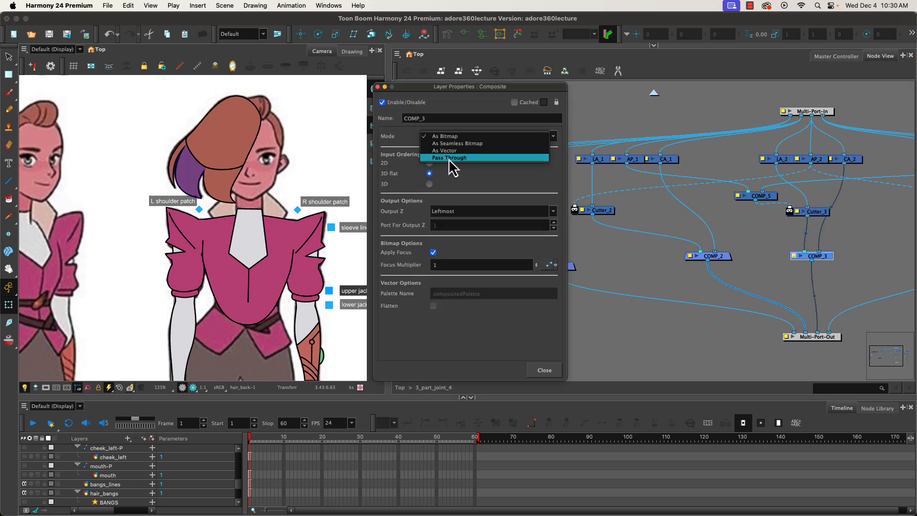
pyautogui.click(449, 159)
pyautogui.click(535, 370)
pyautogui.moveTo(630, 307); pyautogui.dragTo(504, 292)
pyautogui.doubleClick(792, 245)
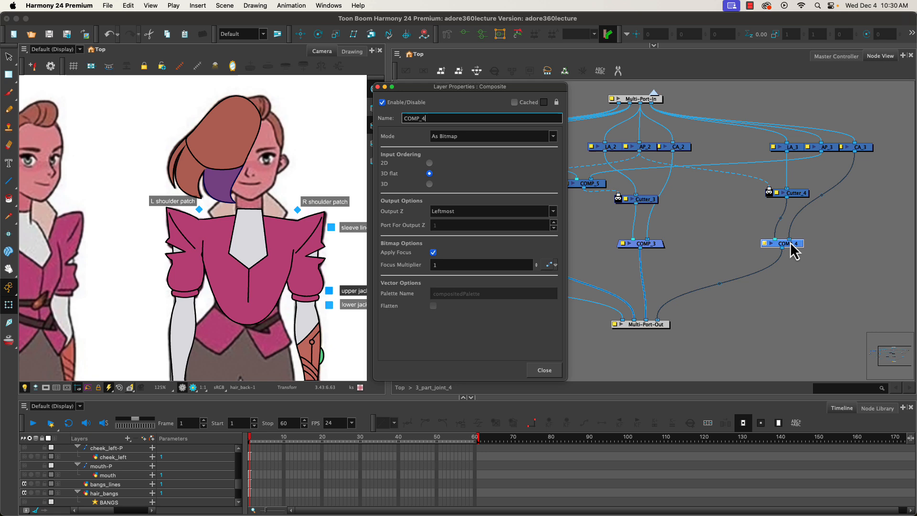
pyautogui.click(460, 137)
pyautogui.click(454, 159)
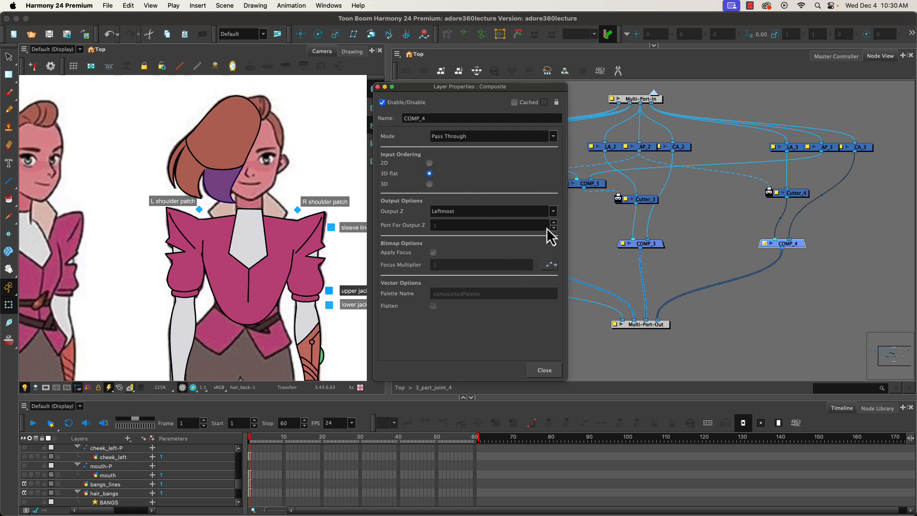
pyautogui.click(545, 371)
# Duplicate the COMP composite and place the copy to the right of the Cutter node, below CA.
pyautogui.moveTo(477, 337); pyautogui.dragTo(647, 328)
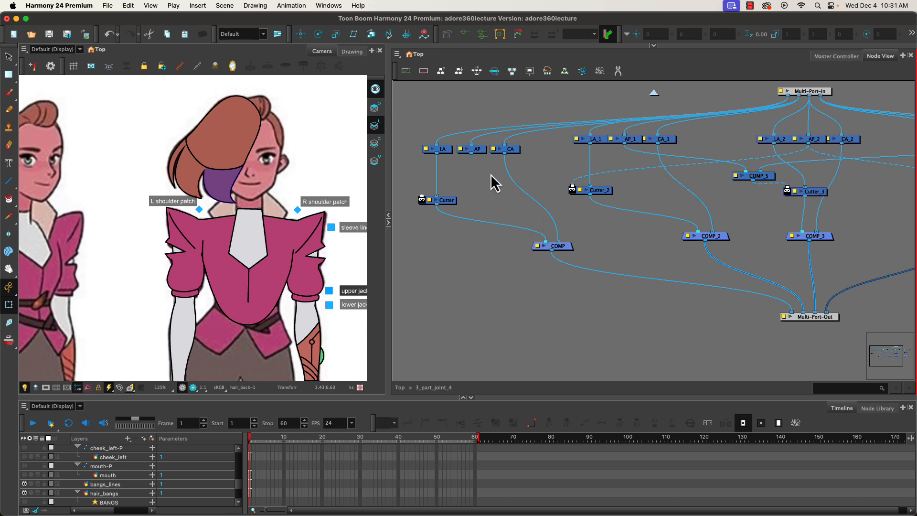
pyautogui.click(566, 248)
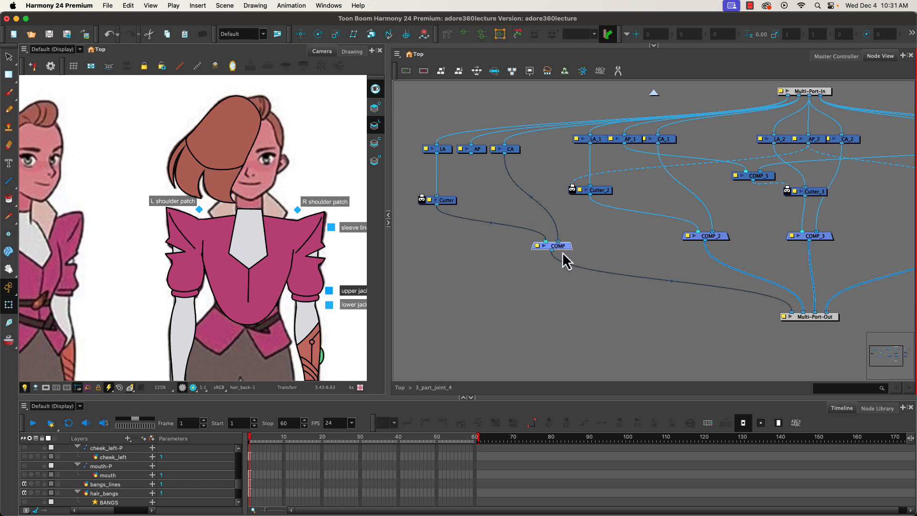
pyautogui.press('super+v')
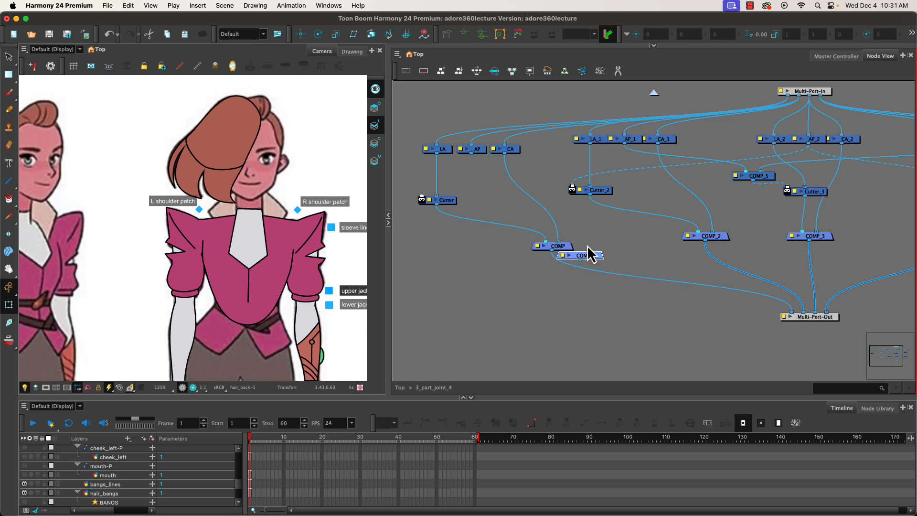
pyautogui.moveTo(592, 256); pyautogui.dragTo(530, 201)
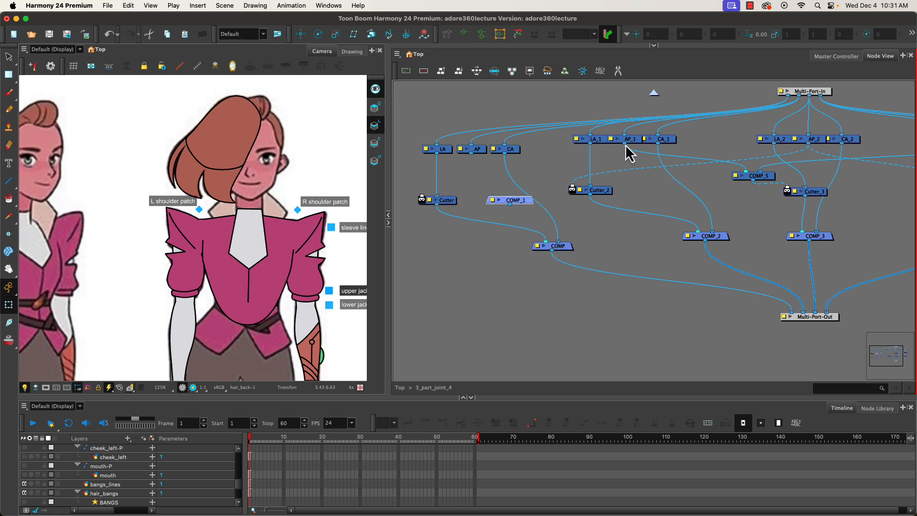
# Connect the AP nodes of the other three parts to COMP_1 and use COMP_1 as the first Cutter's matte.
pyautogui.moveTo(626, 142); pyautogui.dragTo(509, 197)
pyautogui.moveTo(810, 149); pyautogui.dragTo(526, 196)
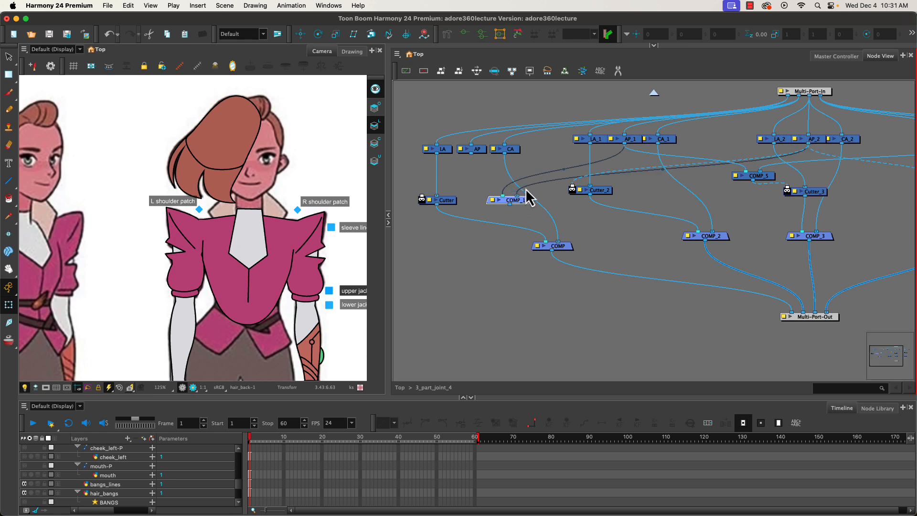
pyautogui.moveTo(713, 243); pyautogui.dragTo(631, 241)
pyautogui.moveTo(911, 148); pyautogui.dragTo(510, 181)
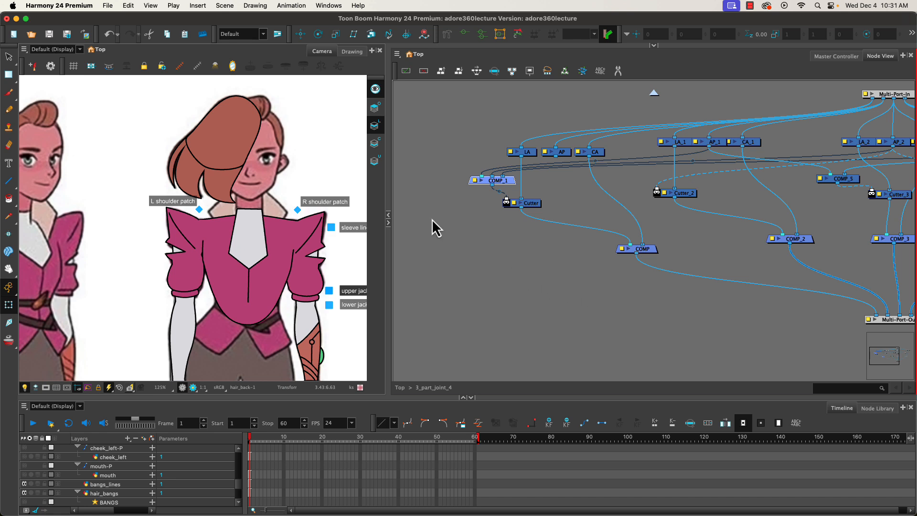
# Return to the top level and route hair_back through the joint group, connecting the group's first output to the HAIR_BACK composite.
pyautogui.click(653, 93)
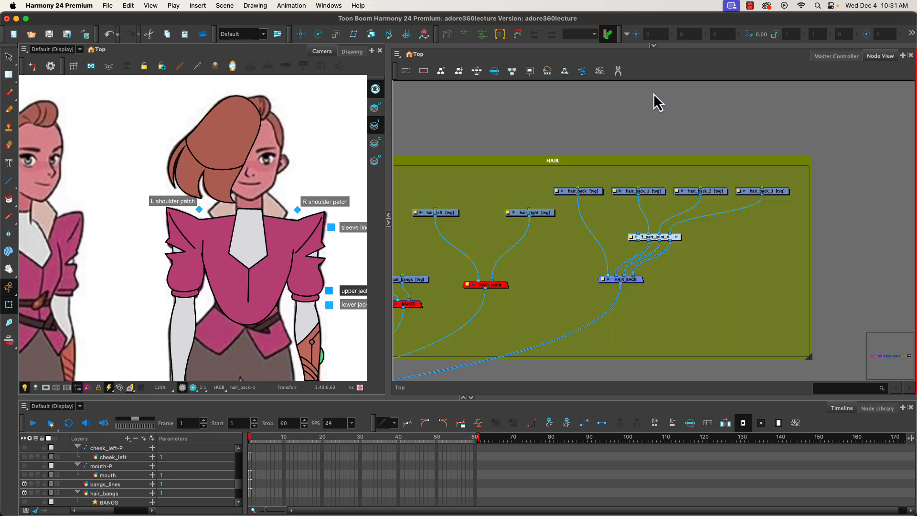
pyautogui.moveTo(607, 278)
pyautogui.mouseDown()
pyautogui.moveTo(622, 229)
pyautogui.moveTo(634, 238)
pyautogui.moveTo(602, 273)
pyautogui.mouseUp()
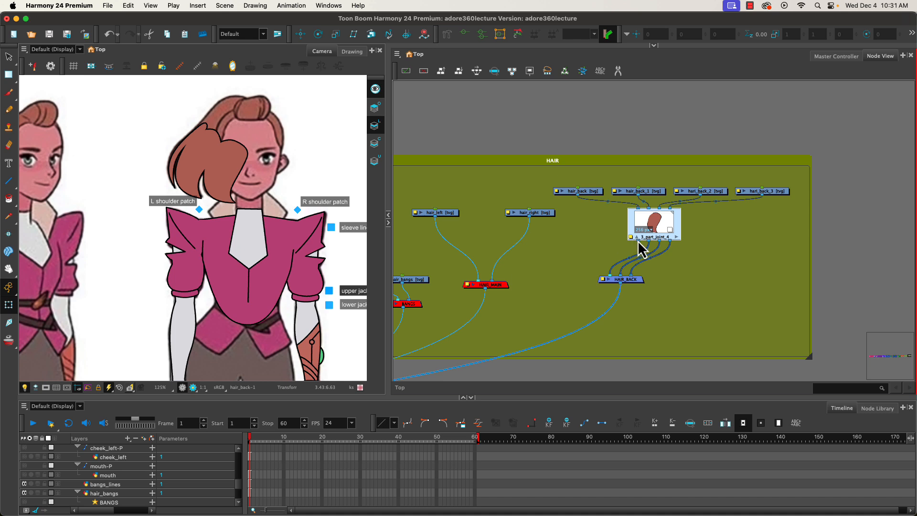
pyautogui.moveTo(637, 241); pyautogui.dragTo(602, 274)
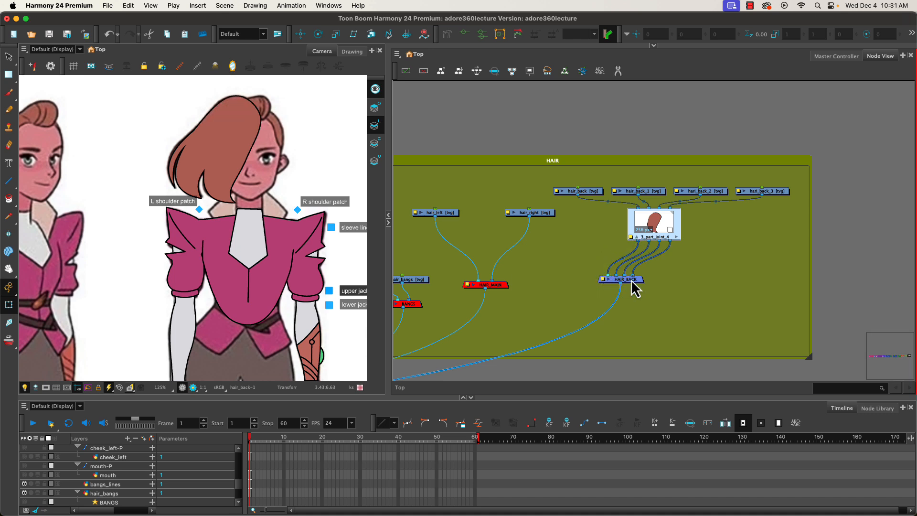
pyautogui.click(630, 237)
pyautogui.press('Escape')
pyautogui.click(636, 237)
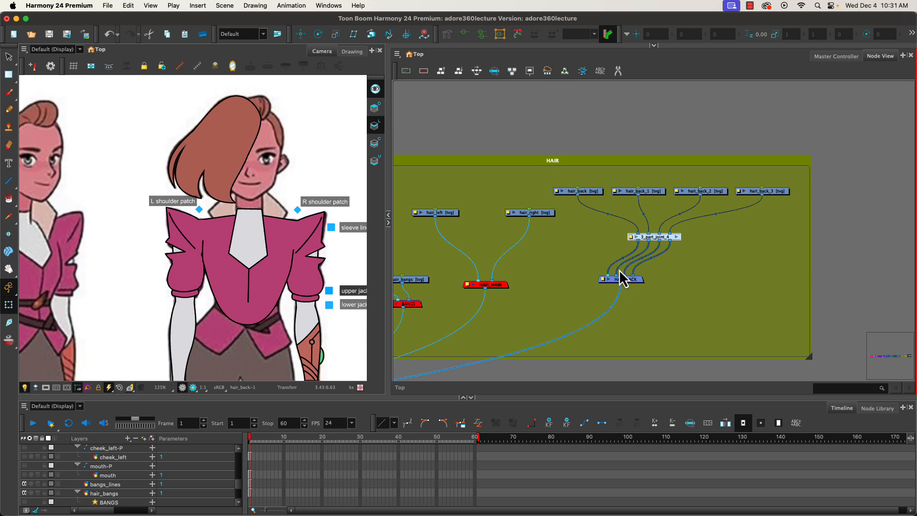
# Move the hair_back drawings, joint group and HAIR_BACK composite together lower inside the HAIR backdrop.
pyautogui.click(589, 181)
pyautogui.moveTo(612, 210); pyautogui.dragTo(759, 303)
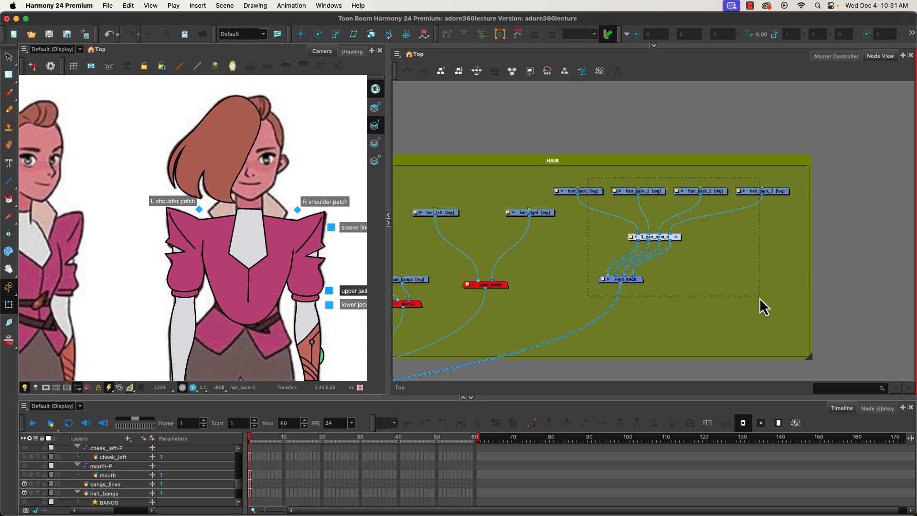
pyautogui.moveTo(593, 195); pyautogui.dragTo(602, 206)
pyautogui.moveTo(611, 237); pyautogui.dragTo(596, 243)
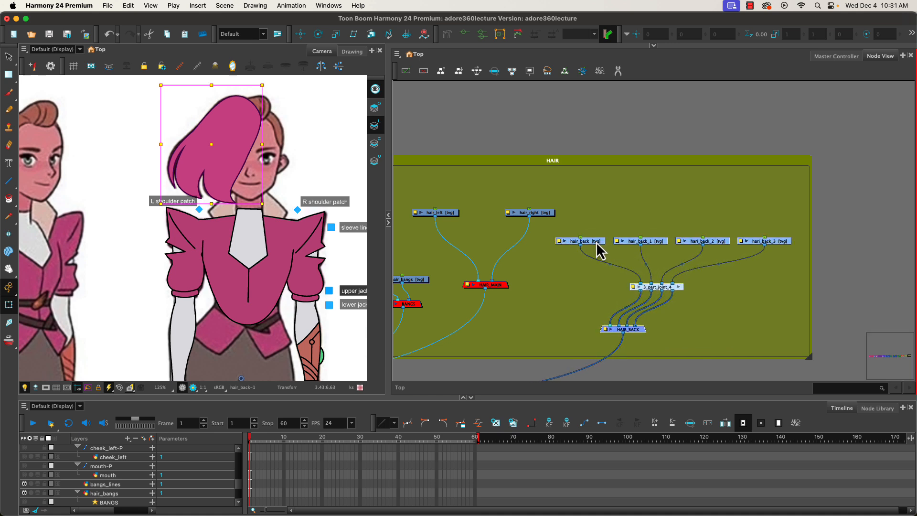
pyautogui.click(597, 211)
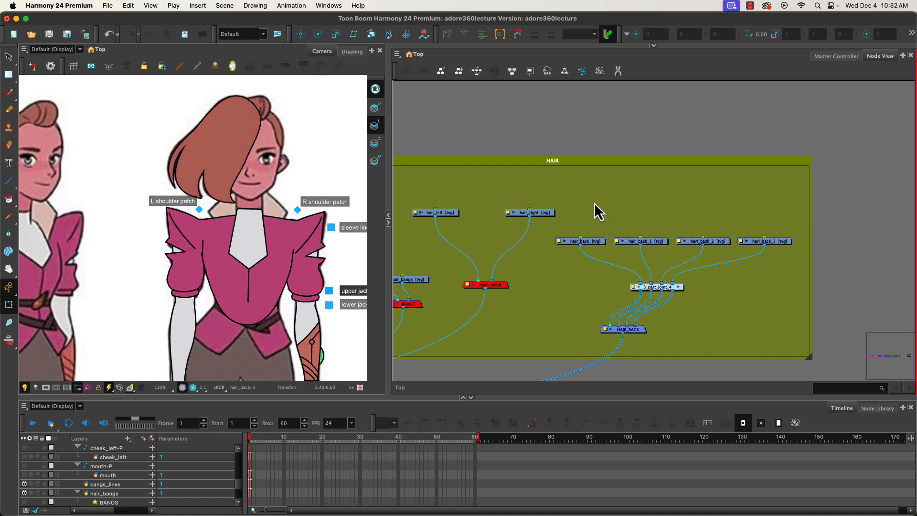
# Create a closed envelope deformation around the main hair_back shape with the Rigging tool.
pyautogui.click(592, 245)
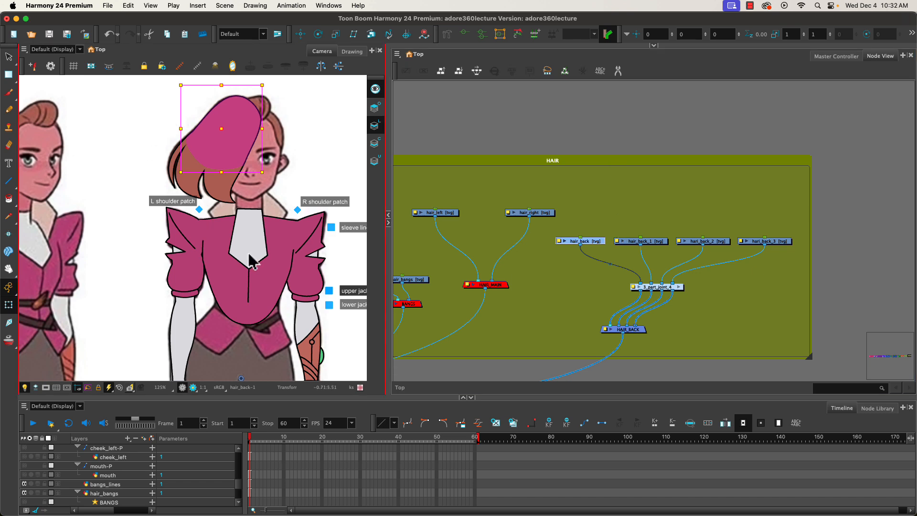
pyautogui.click(446, 34)
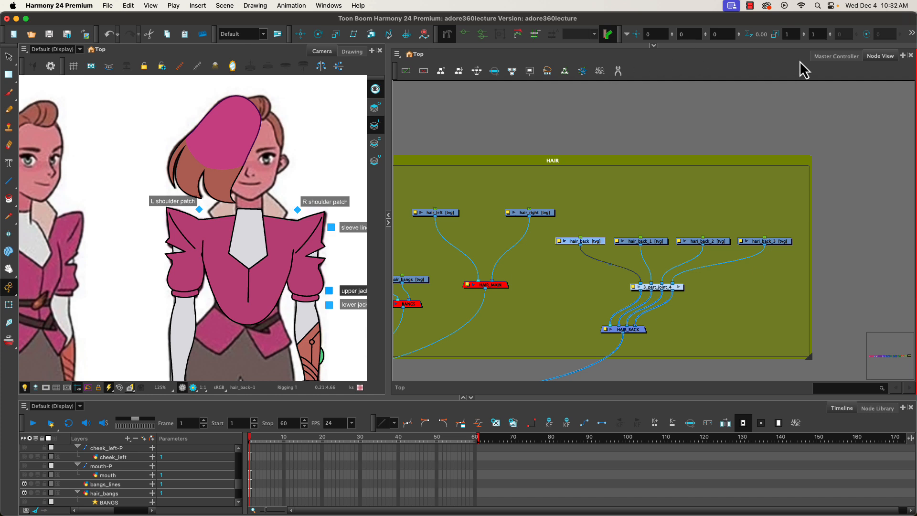
pyautogui.click(655, 46)
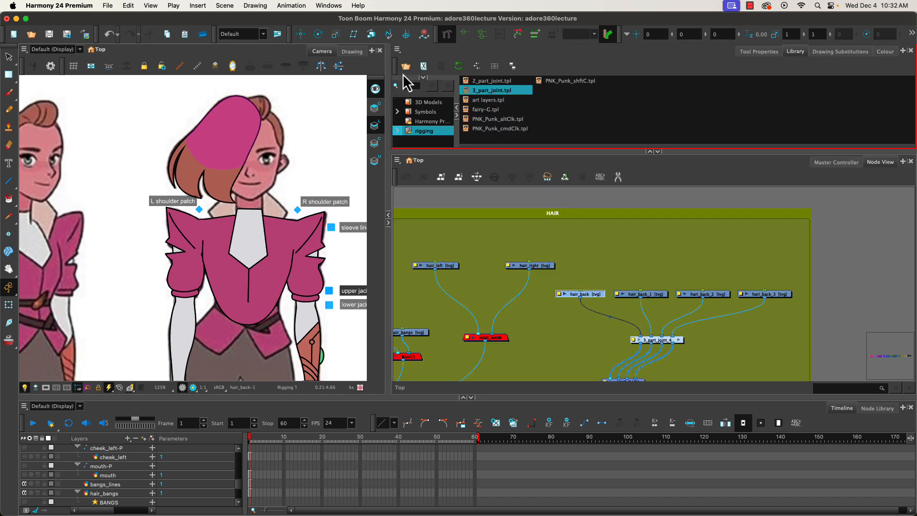
pyautogui.click(758, 53)
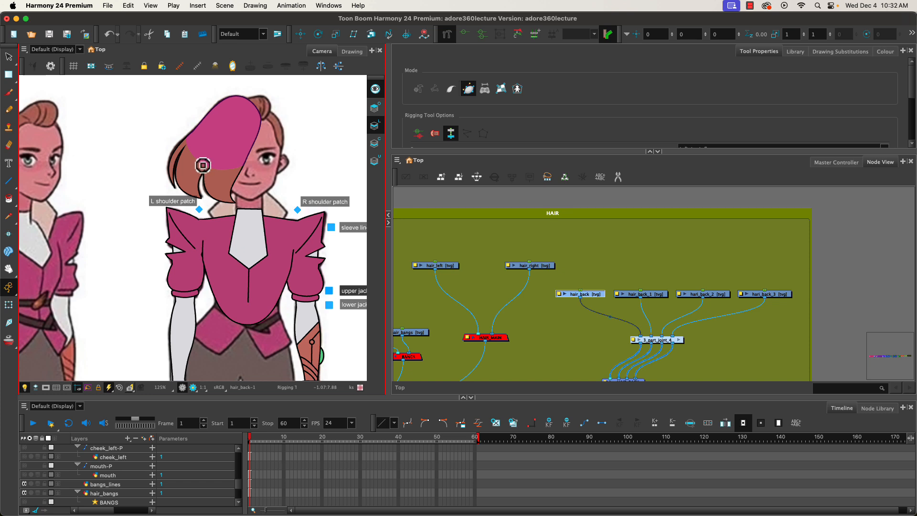
pyautogui.moveTo(204, 166); pyautogui.dragTo(185, 143)
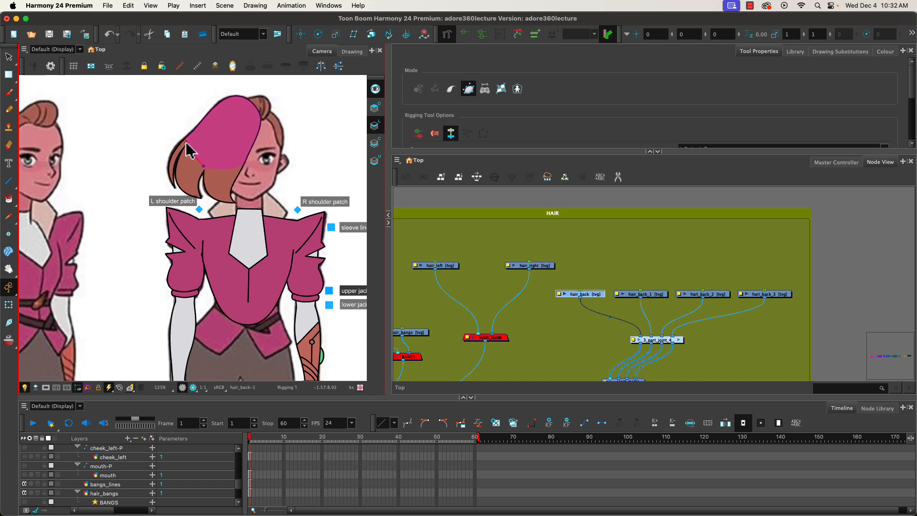
pyautogui.click(209, 111)
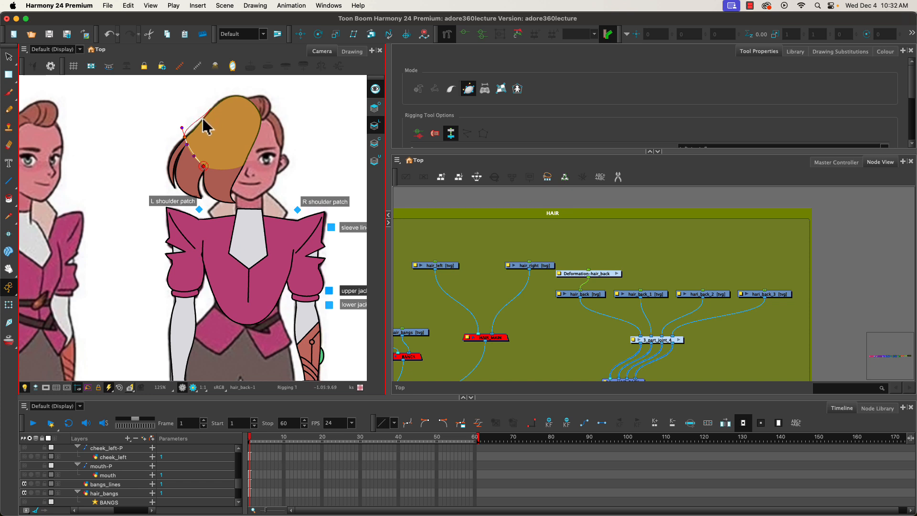
pyautogui.moveTo(203, 119); pyautogui.dragTo(203, 119)
pyautogui.moveTo(250, 98); pyautogui.dragTo(263, 104)
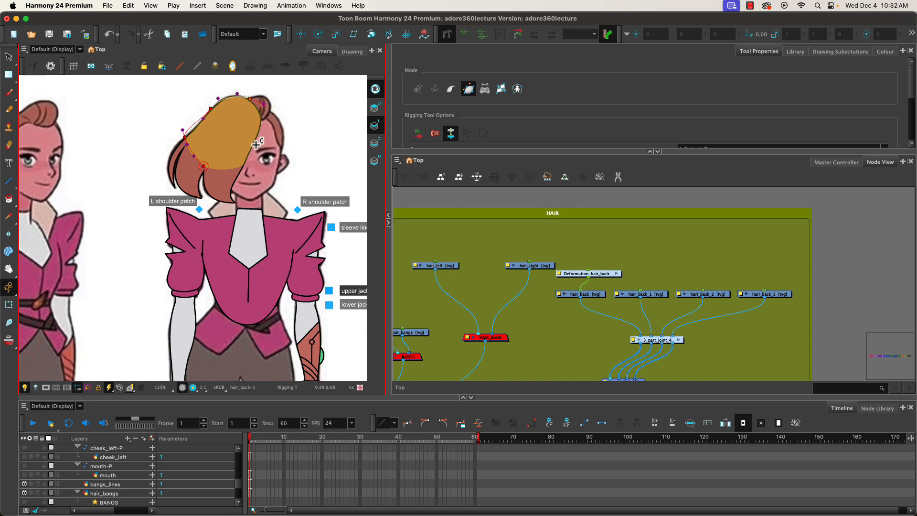
pyautogui.moveTo(253, 145); pyautogui.dragTo(232, 181)
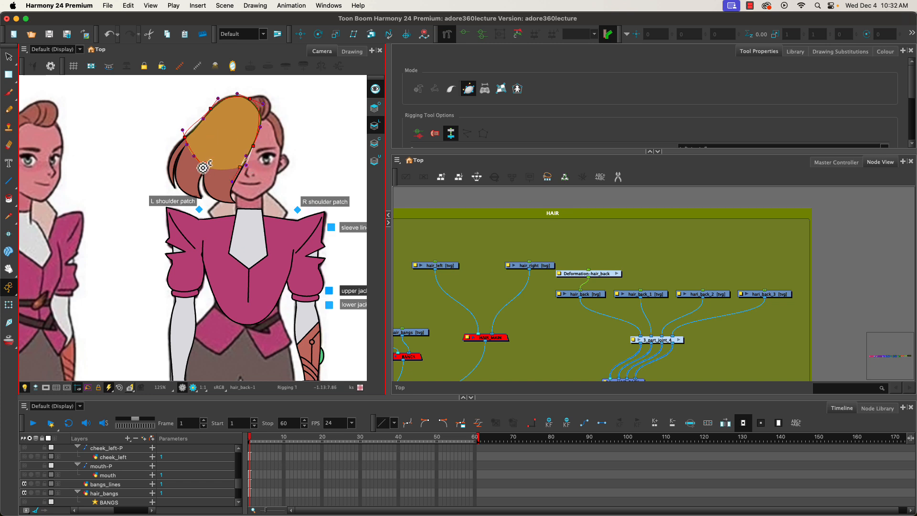
pyautogui.click(202, 166)
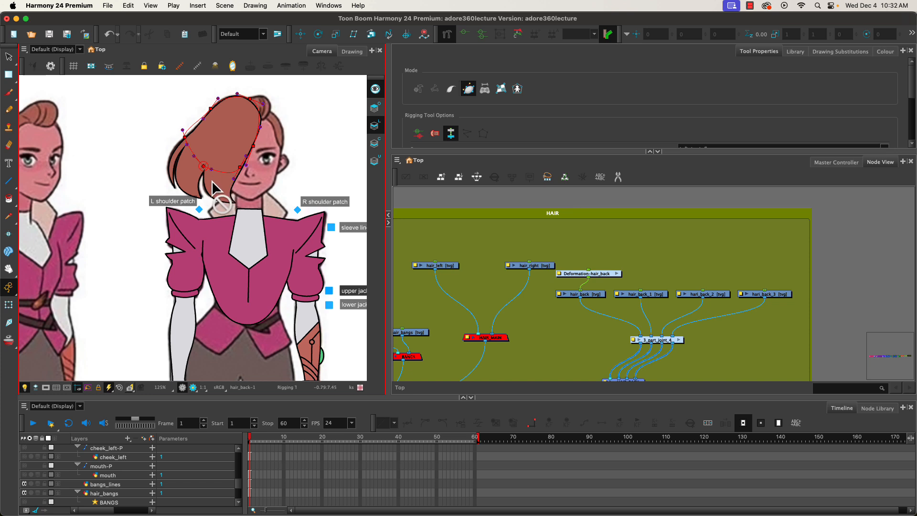
# Adjust the envelope's handles at the hair's outer corner and reposition its point along the face edge to follow the outline.
pyautogui.click(182, 132)
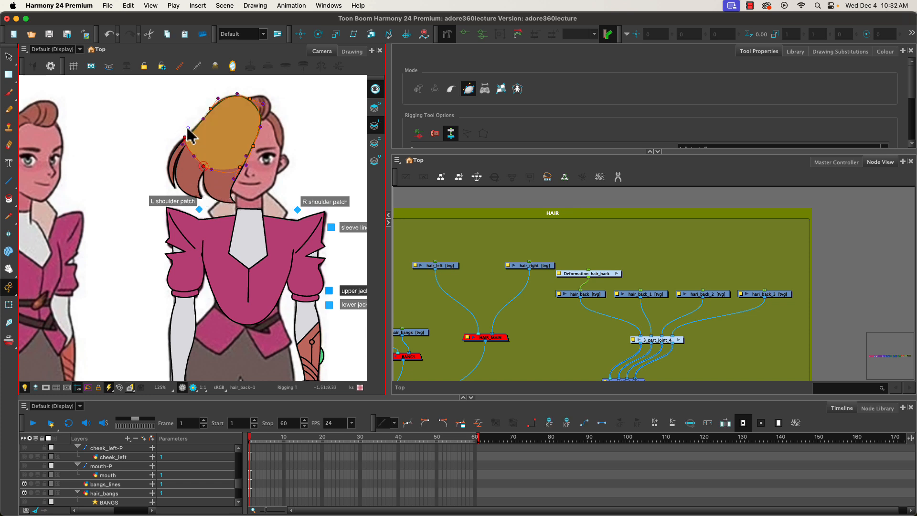
pyautogui.scroll(5, 182, 147)
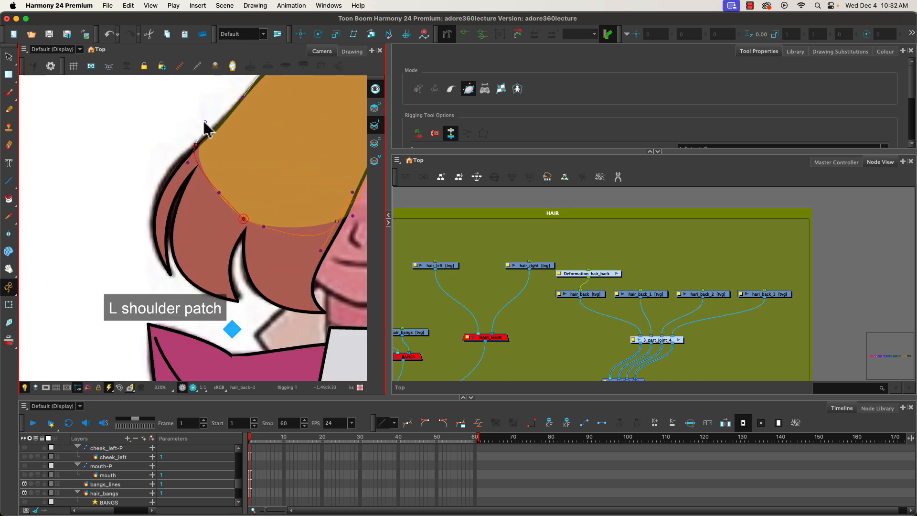
pyautogui.moveTo(210, 125); pyautogui.dragTo(213, 128)
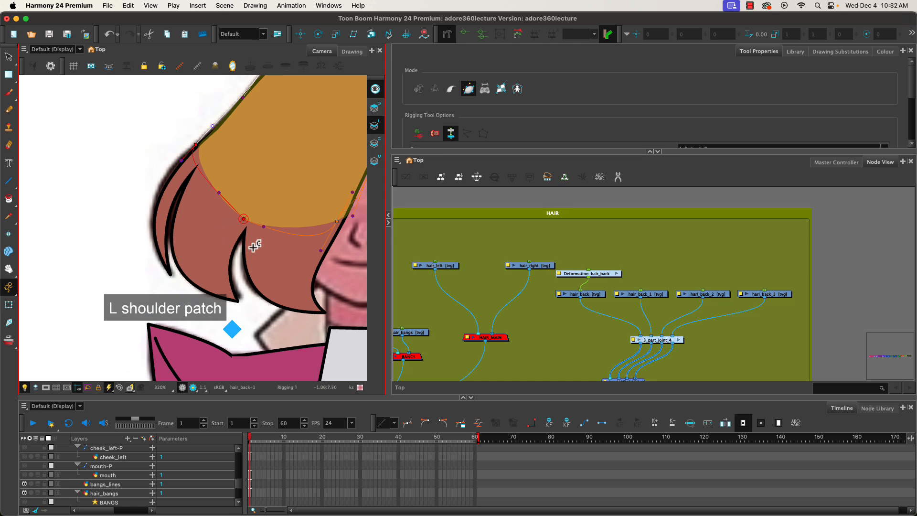
pyautogui.moveTo(336, 222); pyautogui.dragTo(197, 231)
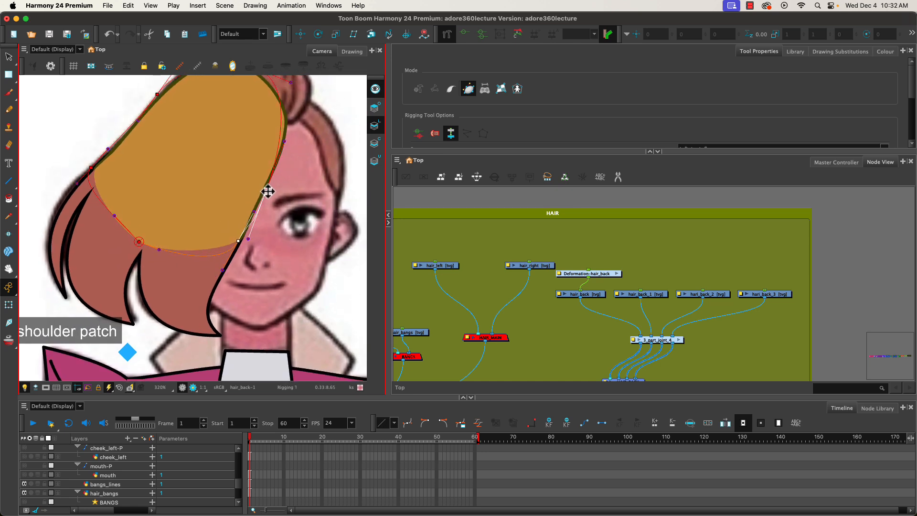
pyautogui.moveTo(266, 191); pyautogui.dragTo(273, 177)
pyautogui.moveTo(254, 227)
pyautogui.mouseDown()
pyautogui.moveTo(261, 198)
pyautogui.moveTo(248, 226)
pyautogui.mouseUp()
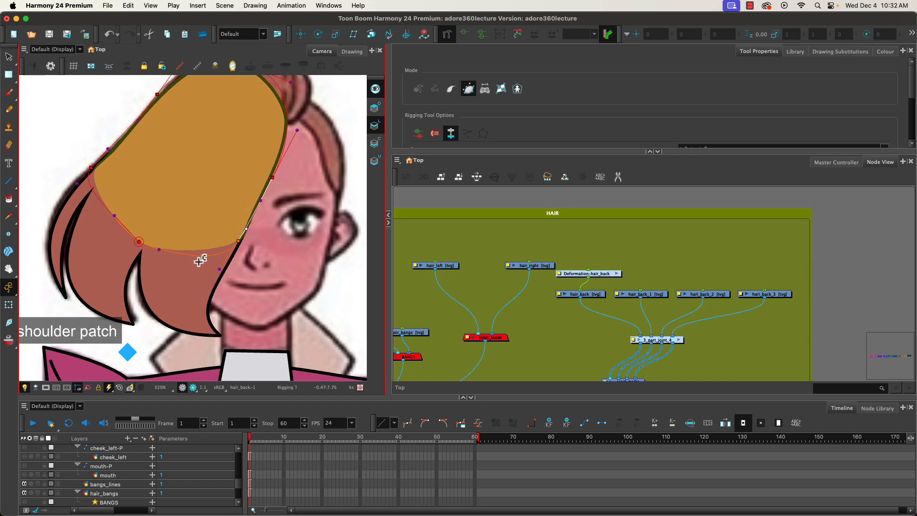
# Reposition the envelope point at the crown and adjust its handles to fit the top curve of the hair.
pyautogui.scroll(5, 259, 158)
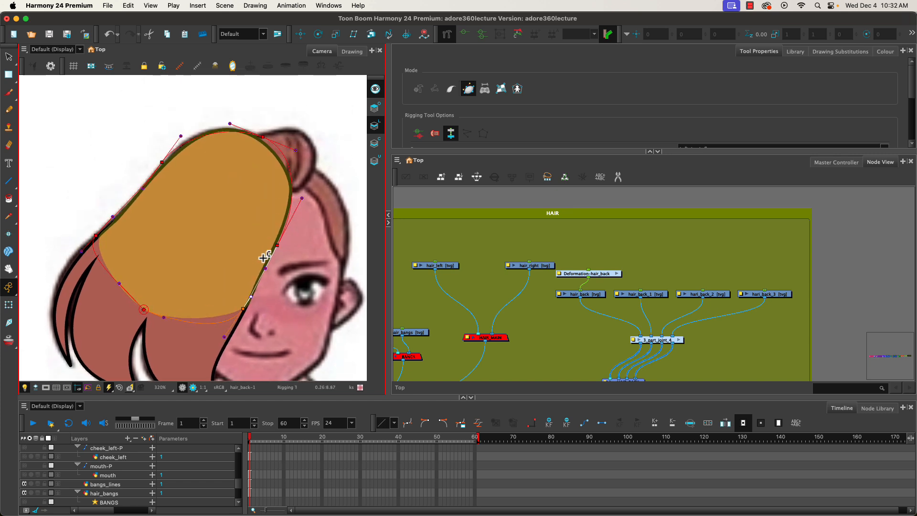
pyautogui.click(294, 150)
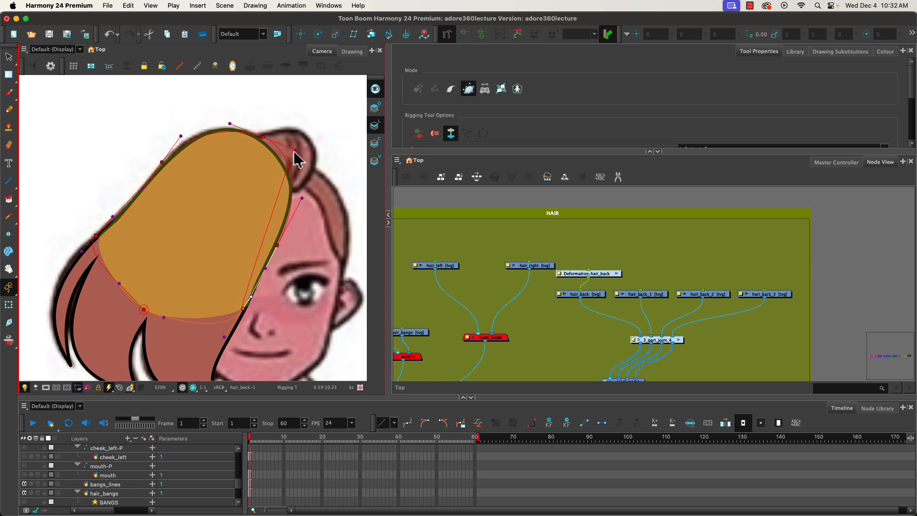
pyautogui.moveTo(292, 153); pyautogui.dragTo(257, 135)
pyautogui.press('super+z')
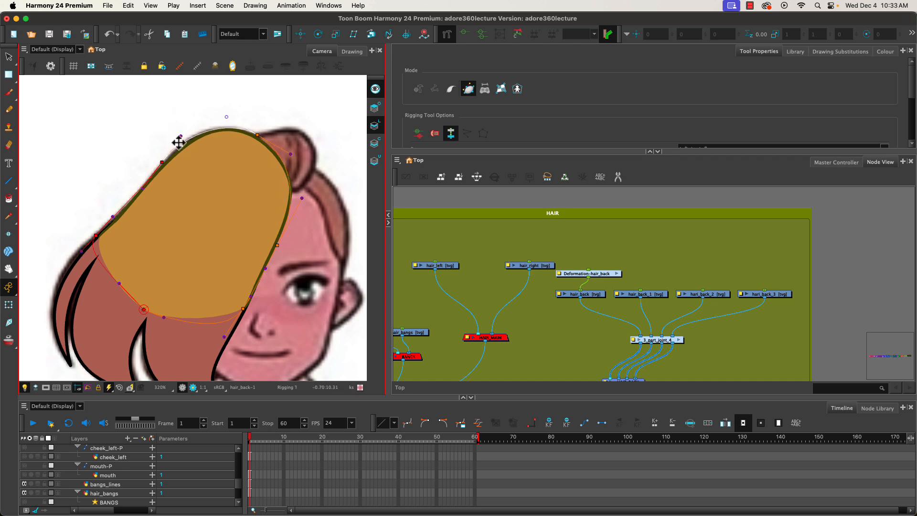
# Line up the hair_back deformation group above its drawing and add a parent peg over it.
pyautogui.moveTo(603, 274); pyautogui.dragTo(595, 278)
pyautogui.click(591, 294)
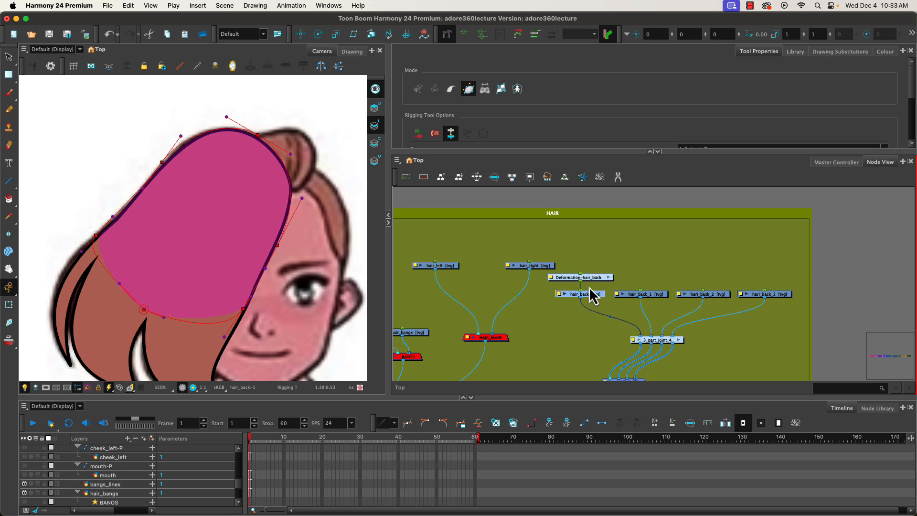
pyautogui.press('super+p')
pyautogui.moveTo(586, 275)
pyautogui.mouseDown()
pyautogui.moveTo(595, 254)
pyautogui.moveTo(580, 273)
pyautogui.mouseUp()
# Add parent pegs to the other three back-hair drawings and align them level with the hair_back peg.
pyautogui.click(760, 294)
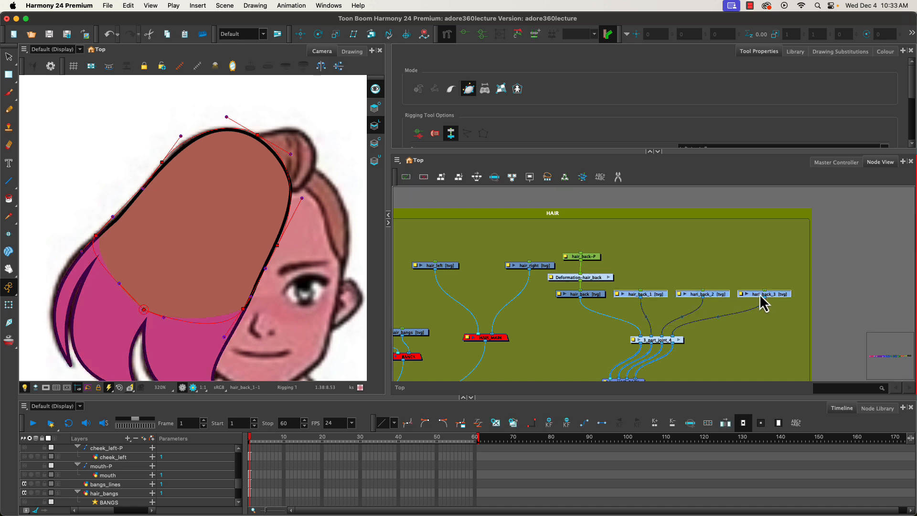
pyautogui.press('super+p')
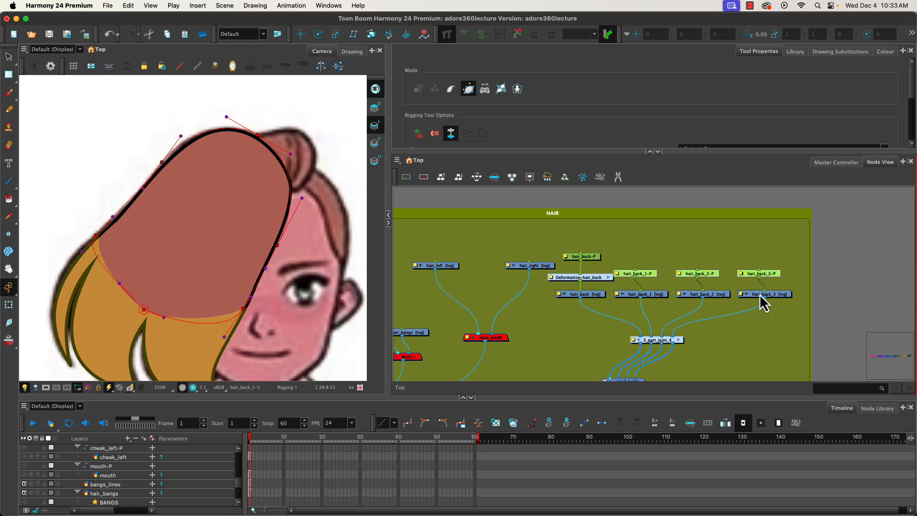
pyautogui.moveTo(651, 283); pyautogui.dragTo(652, 256)
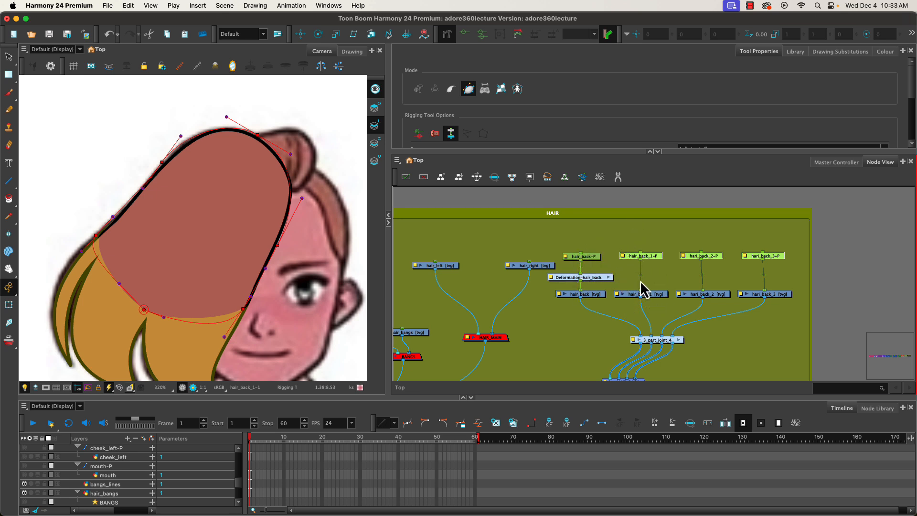
# Add a curve deformation to hair_back_1 running from its root through the middle of the outer strand to its tip, with the envelope controls hidden.
pyautogui.click(650, 293)
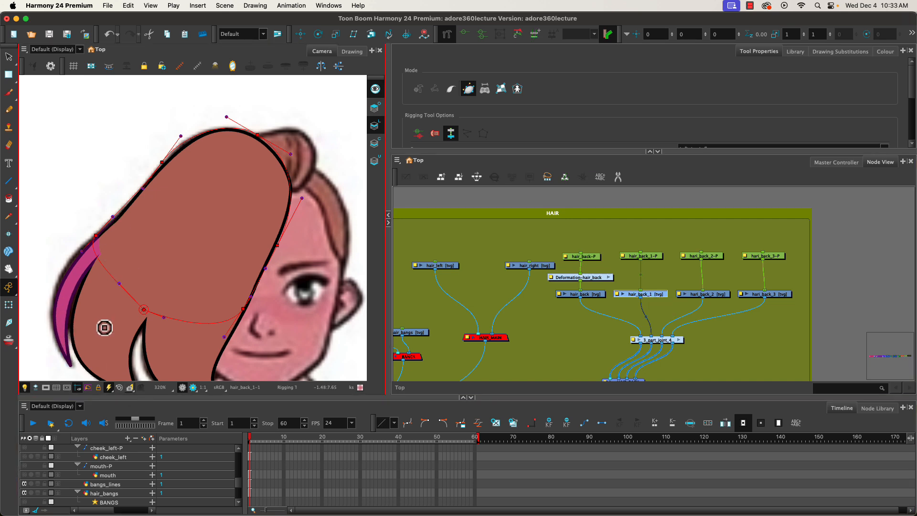
pyautogui.press('space')
pyautogui.moveTo(103, 322); pyautogui.dragTo(119, 250)
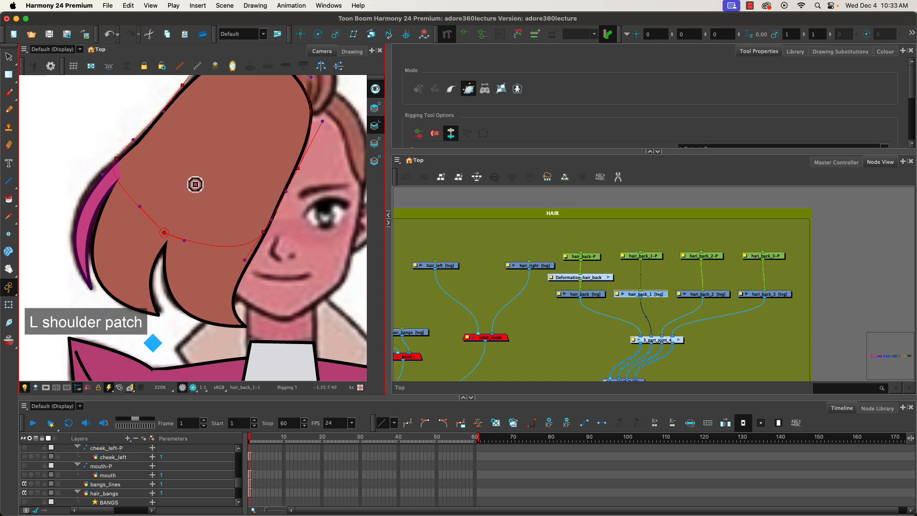
pyautogui.click(451, 90)
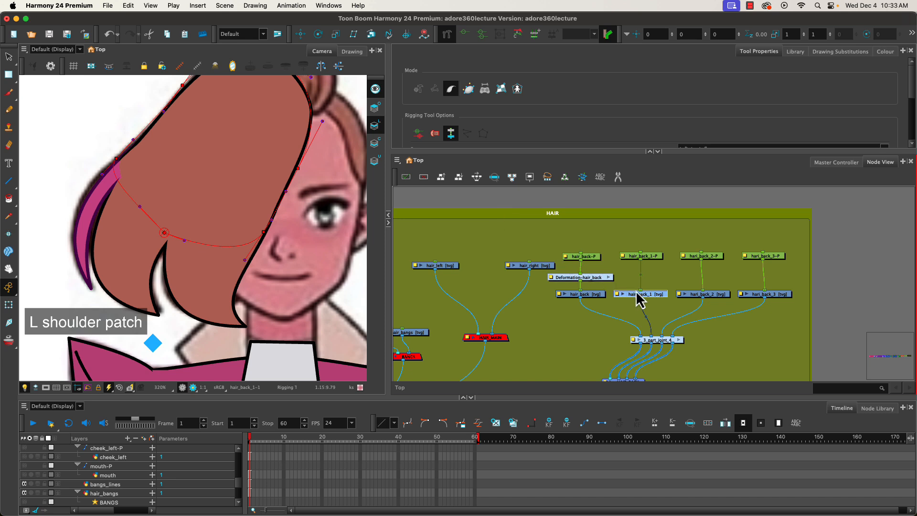
pyautogui.click(197, 67)
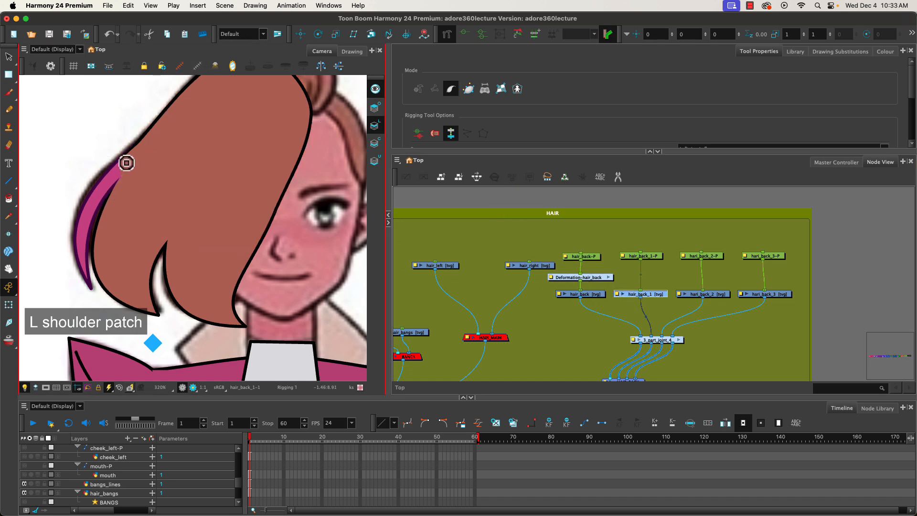
pyautogui.moveTo(127, 163); pyautogui.dragTo(113, 177)
pyautogui.click(109, 182)
pyautogui.click(84, 221)
pyautogui.click(78, 242)
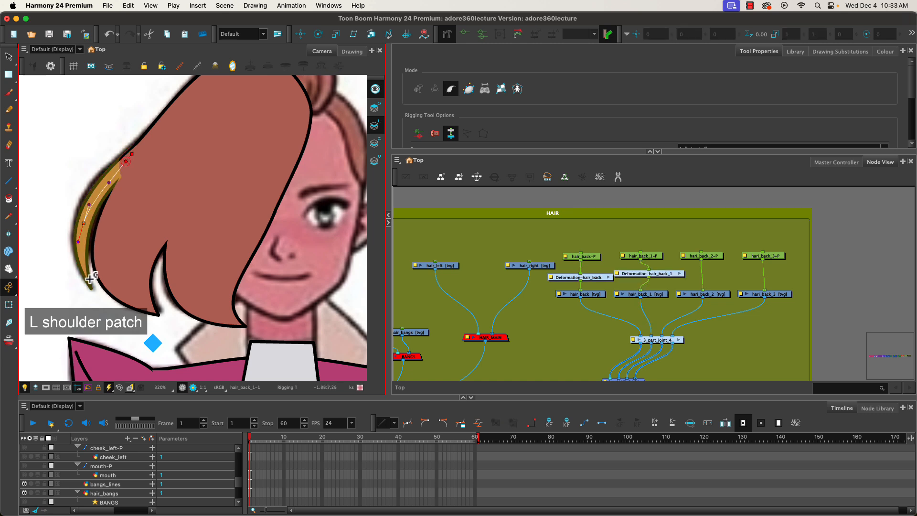
pyautogui.click(84, 270)
pyautogui.click(90, 289)
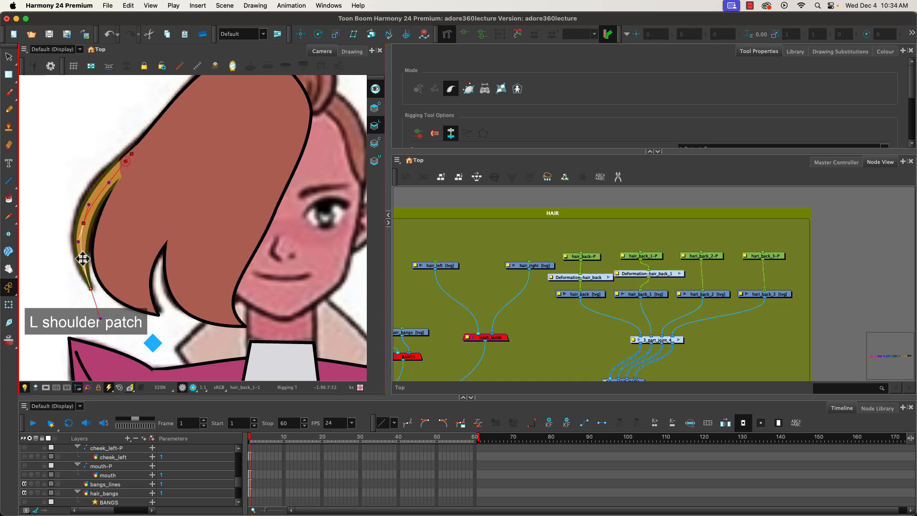
# Add a curve deformation to hari_back_2 from its root through the middle of the strand to its tip, and hide the deformation controls.
pyautogui.click(711, 295)
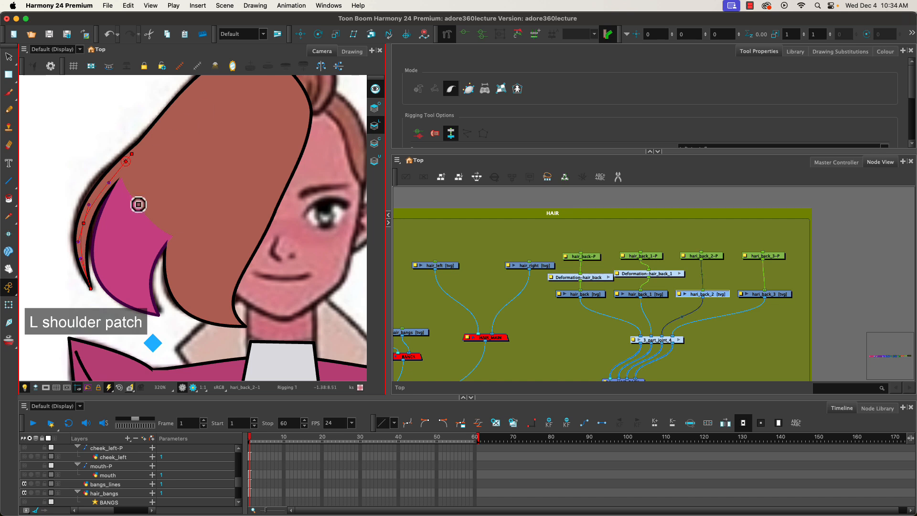
pyautogui.moveTo(156, 194); pyautogui.dragTo(136, 216)
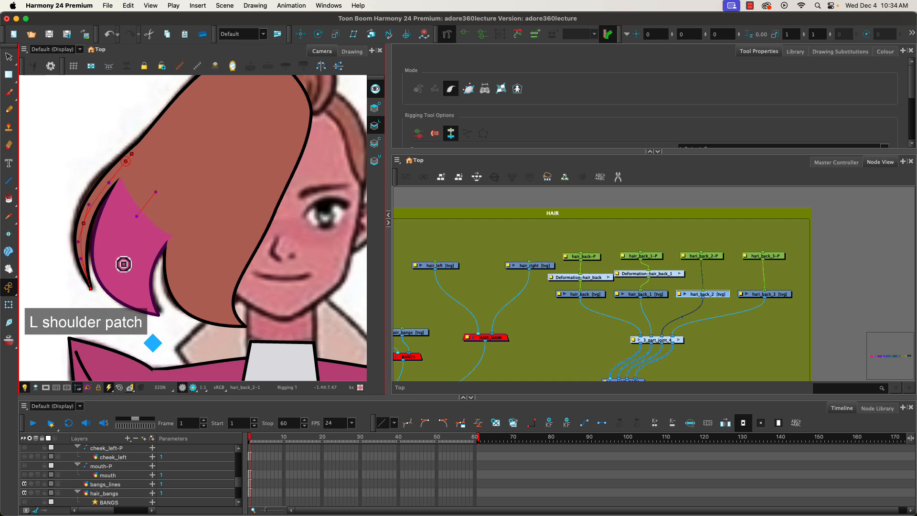
pyautogui.moveTo(123, 264); pyautogui.dragTo(123, 243)
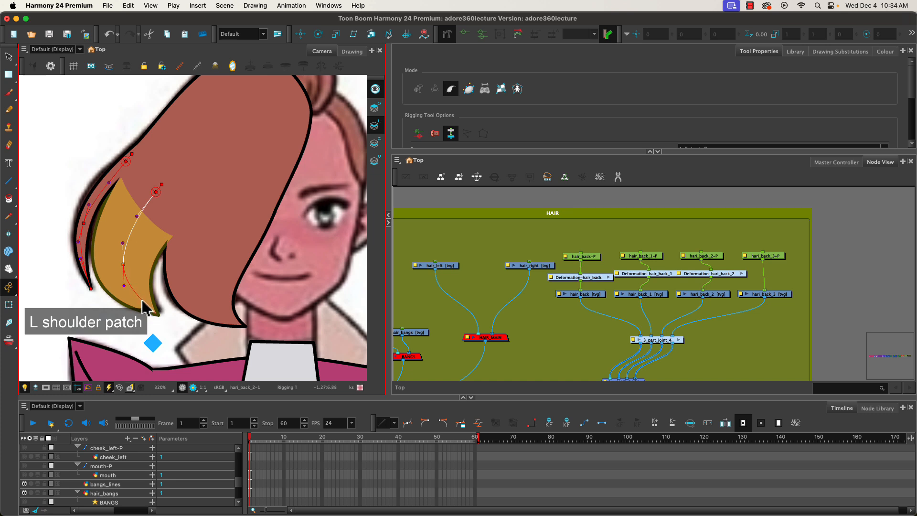
pyautogui.click(198, 67)
# Add a curve deformation to hari_back_3 from above its root through the strand's middle to its tip beside the chin.
pyautogui.click(779, 295)
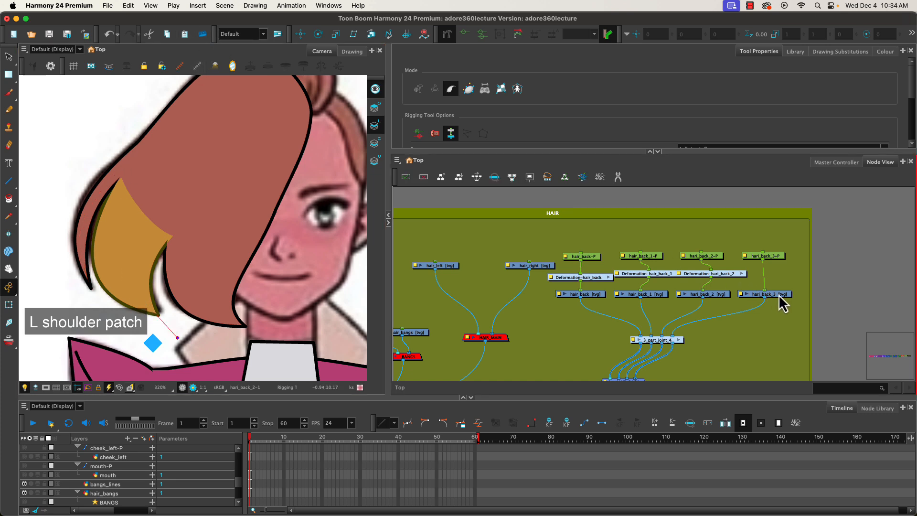
pyautogui.click(778, 293)
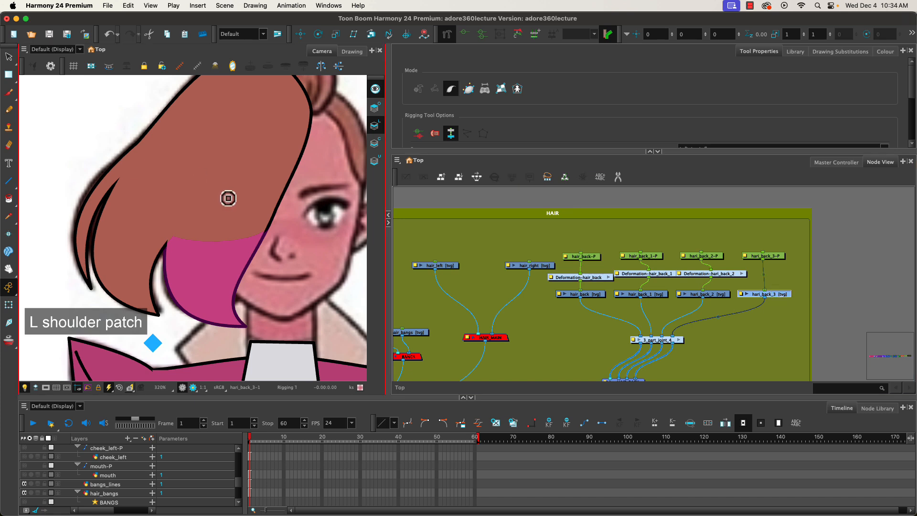
pyautogui.moveTo(222, 214); pyautogui.dragTo(208, 243)
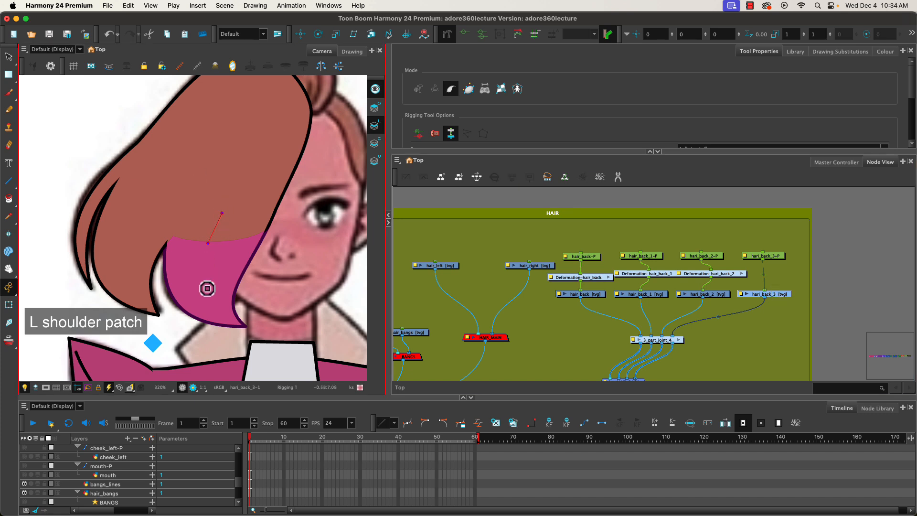
pyautogui.moveTo(207, 289); pyautogui.dragTo(203, 265)
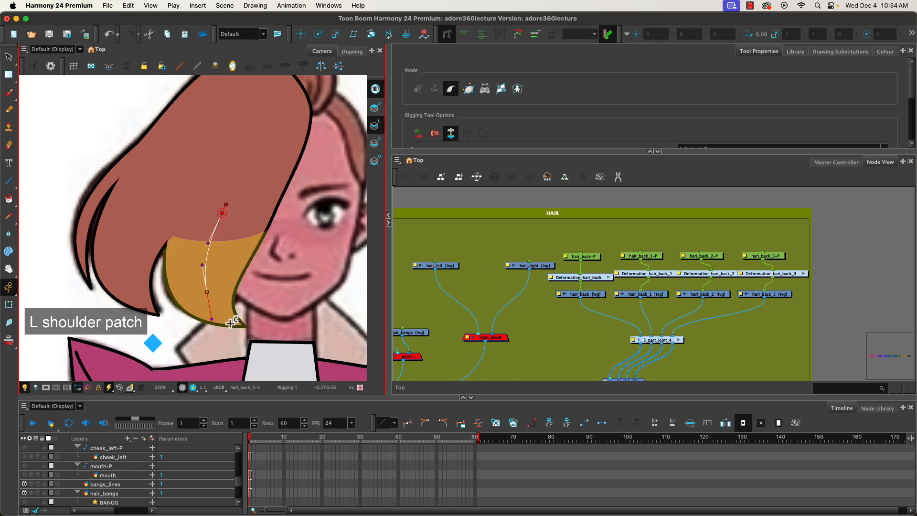
pyautogui.moveTo(245, 327); pyautogui.dragTo(225, 317)
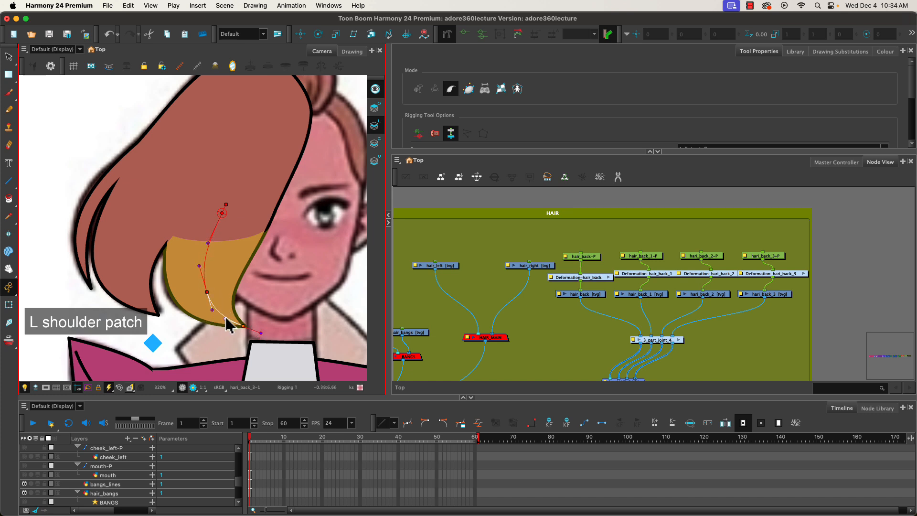
# Try bending the hari_back_3 strand by moving its curve's tip and handles with the Transform tool.
pyautogui.click(9, 304)
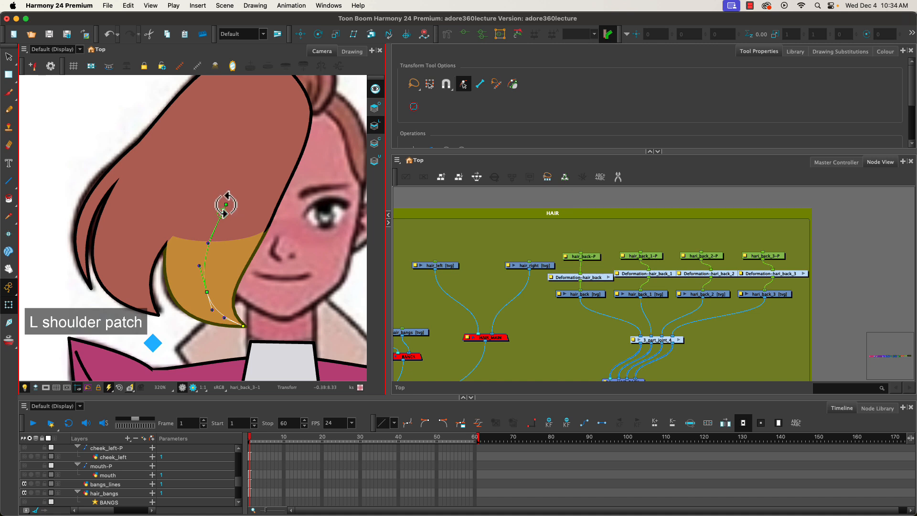
pyautogui.moveTo(227, 201)
pyautogui.mouseDown()
pyautogui.moveTo(219, 199)
pyautogui.moveTo(229, 206)
pyautogui.mouseUp()
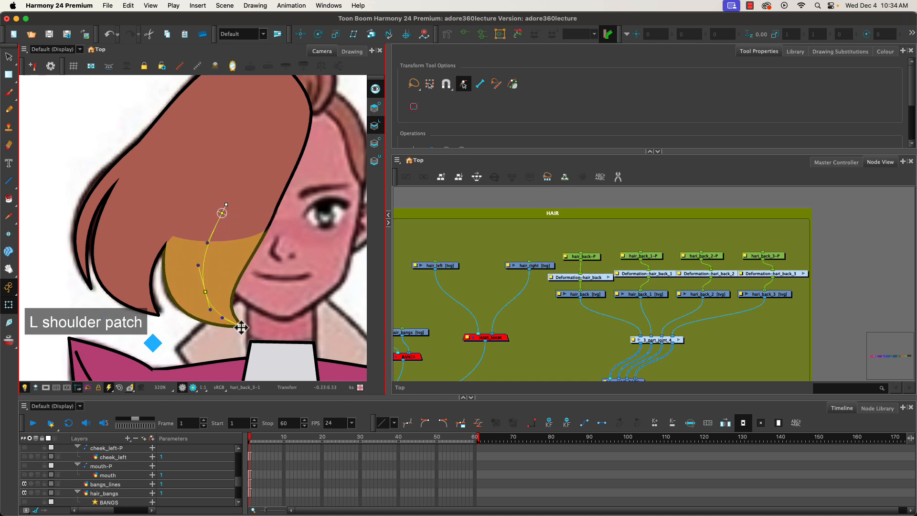
pyautogui.moveTo(241, 327); pyautogui.dragTo(260, 334)
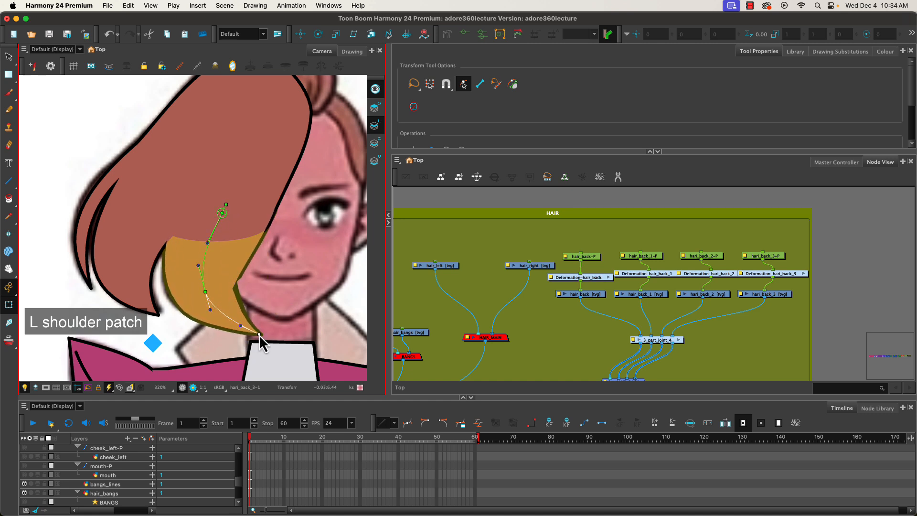
pyautogui.moveTo(211, 308); pyautogui.dragTo(199, 268)
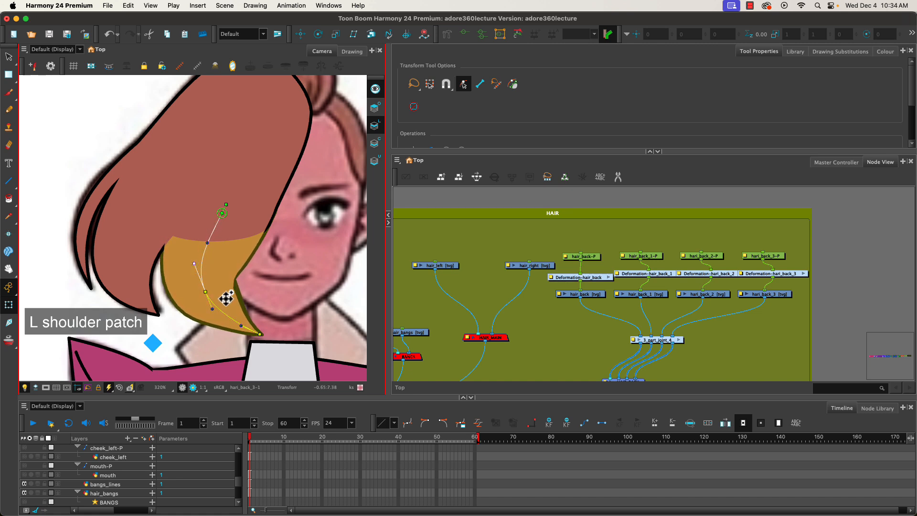
pyautogui.moveTo(236, 320)
pyautogui.mouseDown()
pyautogui.moveTo(227, 316)
pyautogui.moveTo(263, 329)
pyautogui.moveTo(258, 351)
pyautogui.moveTo(223, 329)
pyautogui.moveTo(202, 299)
pyautogui.moveTo(258, 350)
pyautogui.moveTo(211, 311)
pyautogui.moveTo(232, 334)
pyautogui.mouseUp()
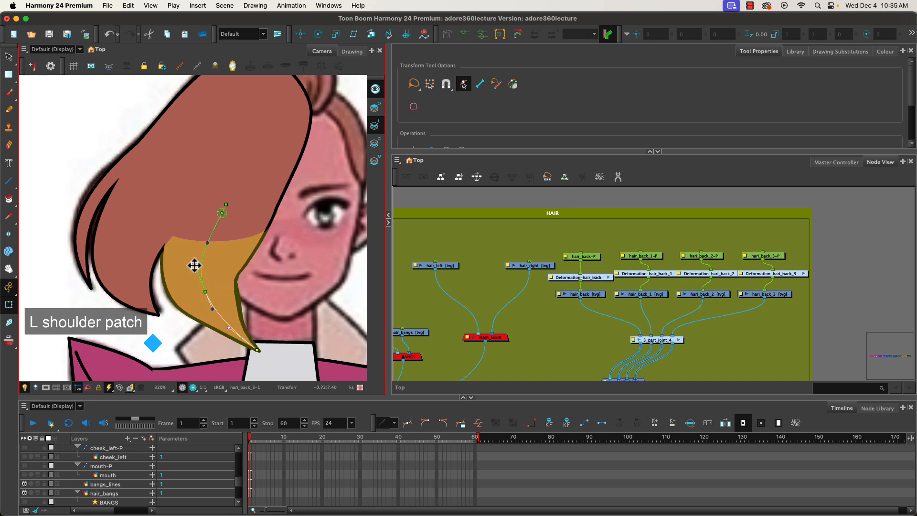
# Undo the last test bends and reset the hari_back_3 deformation to its resting pose.
pyautogui.press('super+z')
pyautogui.press('super+z')
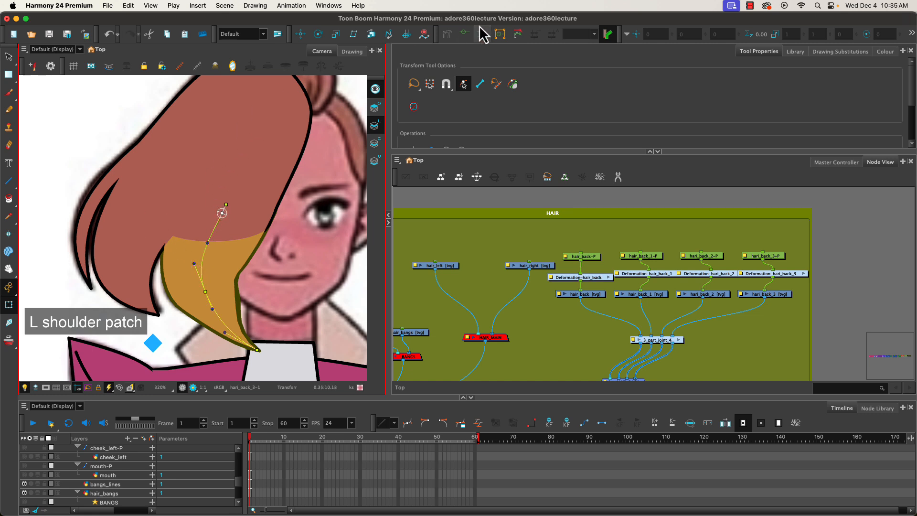
pyautogui.click(500, 35)
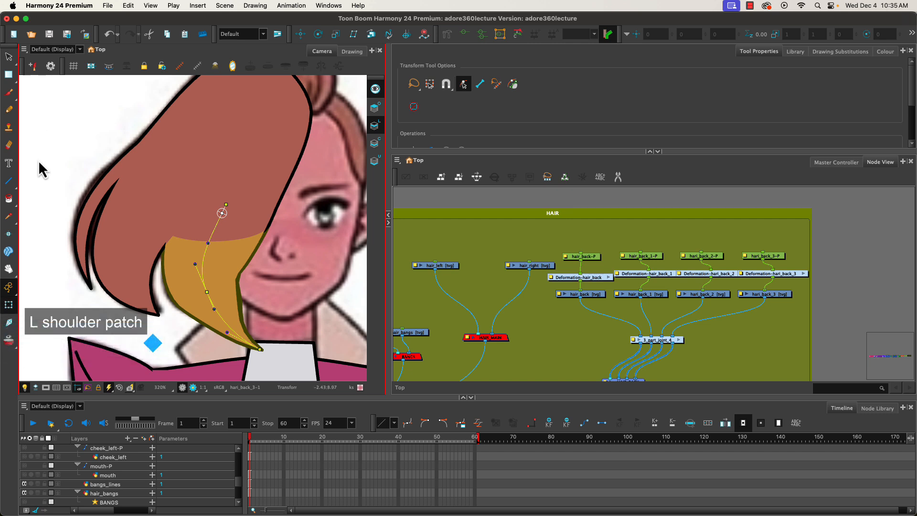
pyautogui.click(782, 273)
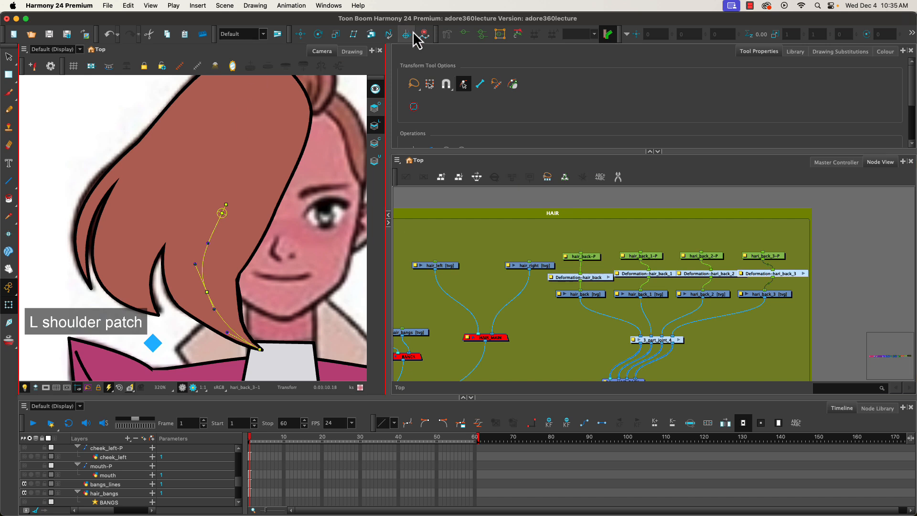
pyautogui.click(517, 35)
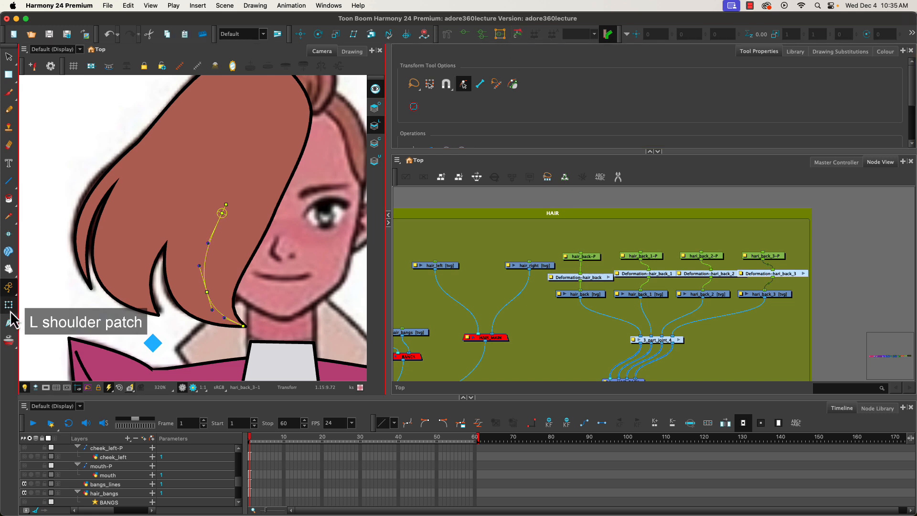
# Try rotating the hari_back_3-P peg about its default pivot and undo the rotation.
pyautogui.click(750, 260)
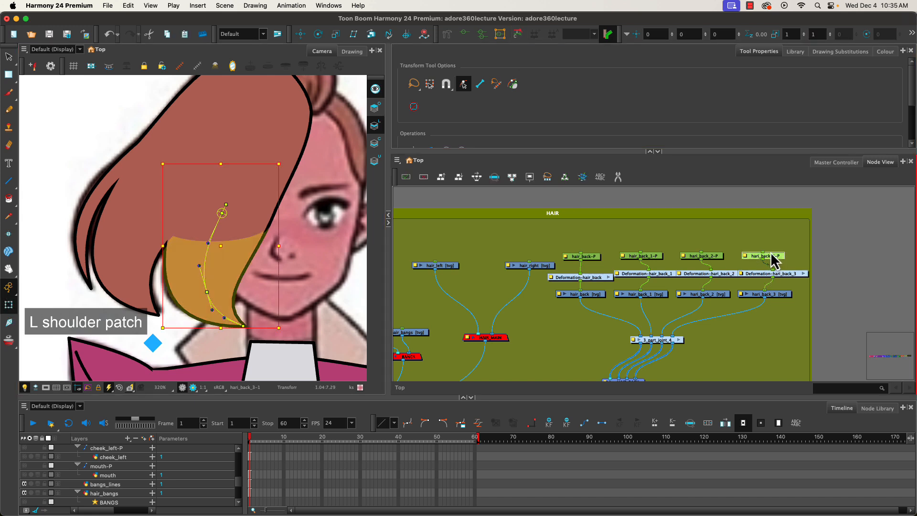
pyautogui.moveTo(171, 342); pyautogui.dragTo(174, 342)
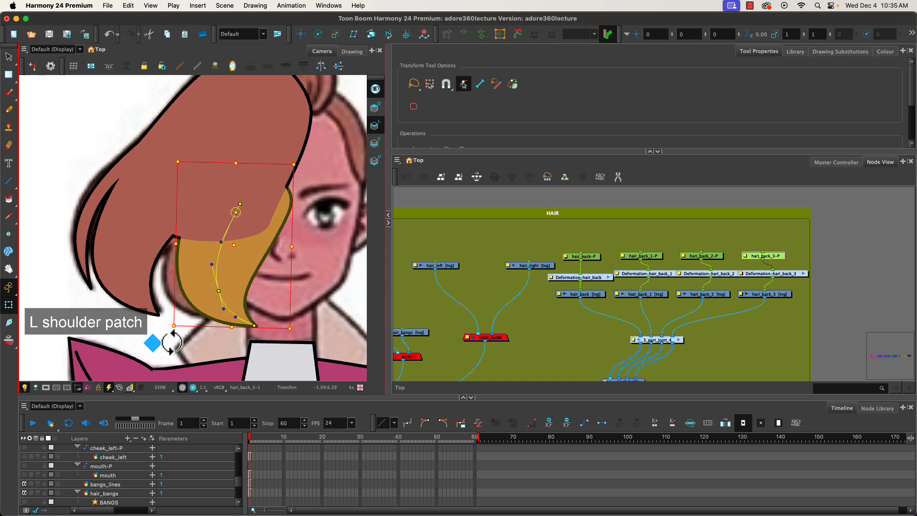
pyautogui.press('super+z')
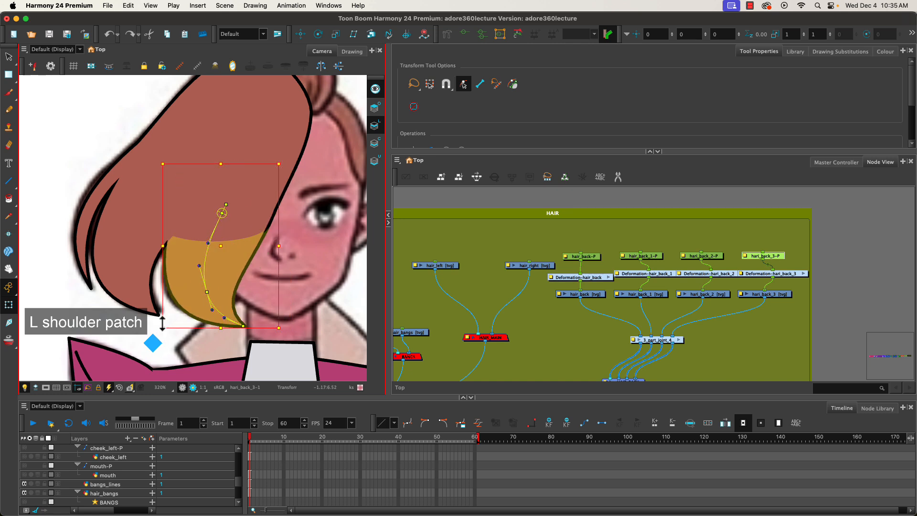
# Place the pivot of hari_back_3-P at the root of its strand, using the Rotate tool.
pyautogui.scroll(-5, 163, 323)
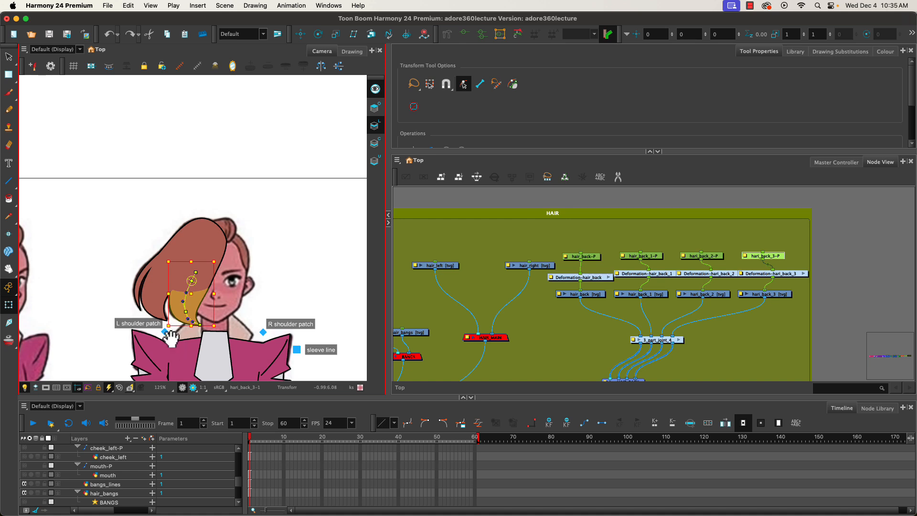
pyautogui.moveTo(183, 329); pyautogui.dragTo(177, 200)
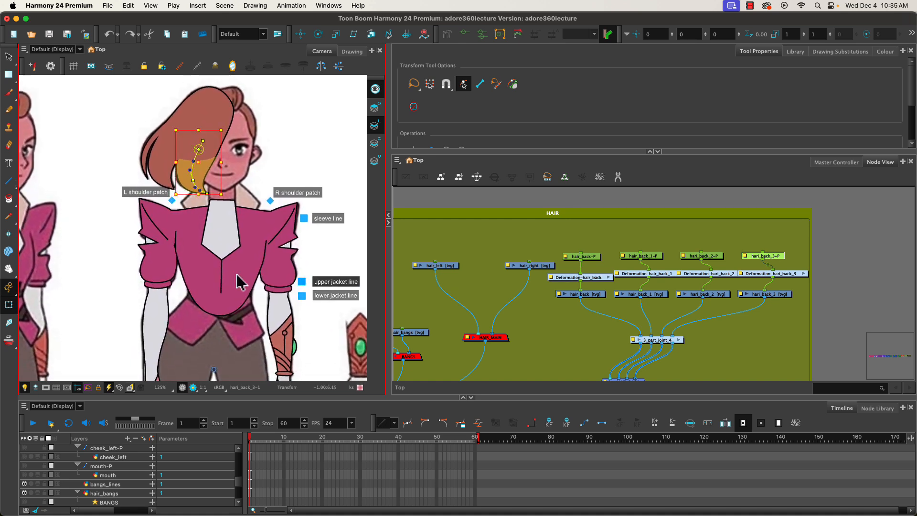
pyautogui.click(318, 34)
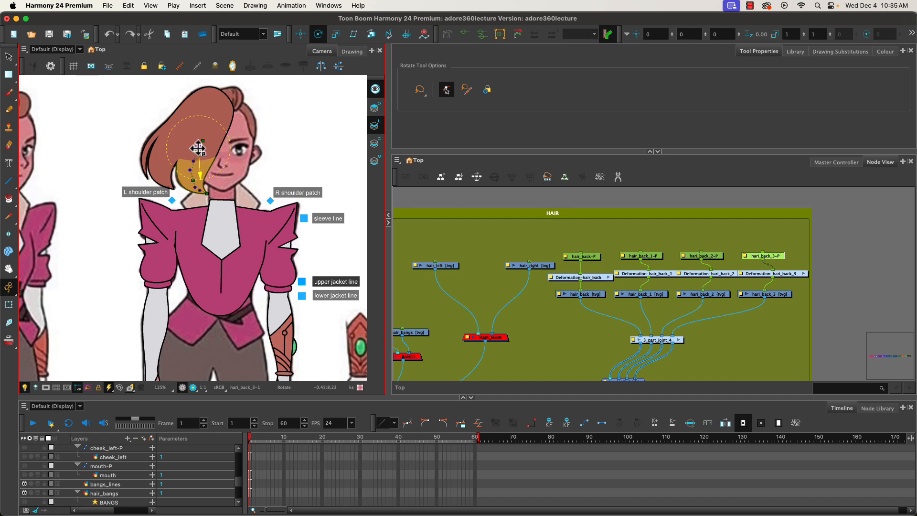
# Show the deformation controls of all four back-hair drawings together.
pyautogui.moveTo(577, 238); pyautogui.dragTo(695, 302)
pyautogui.moveTo(586, 236); pyautogui.dragTo(783, 311)
pyautogui.click(479, 34)
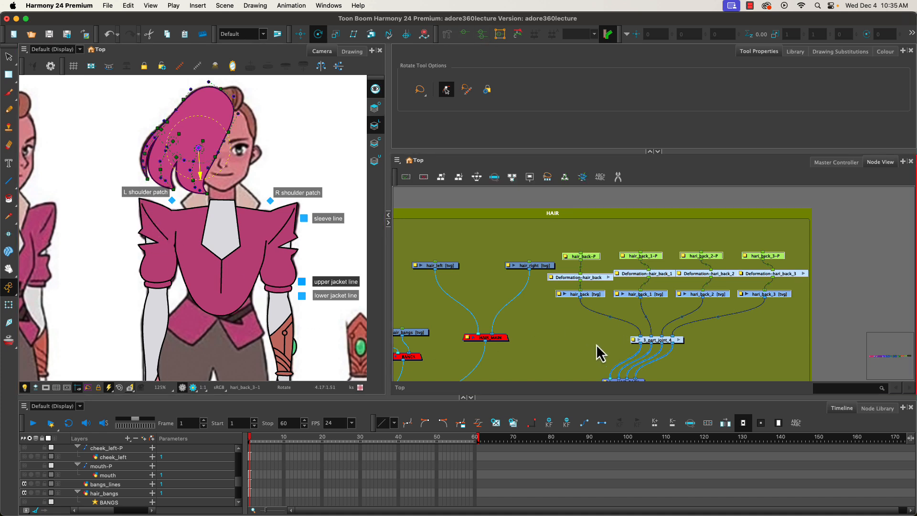
# Move the pivots of the hari_back_2-P and hair_back_1-P pegs to the roots of their strands' curve deformations.
pyautogui.click(701, 255)
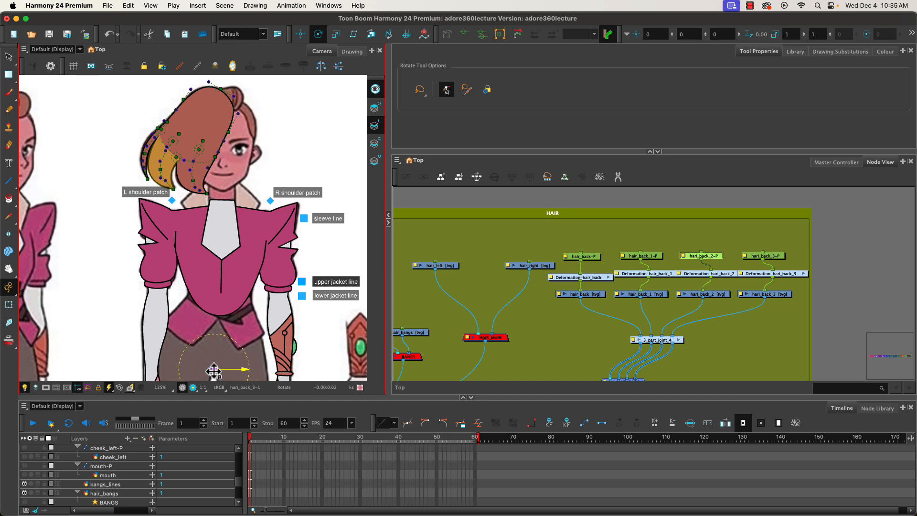
pyautogui.moveTo(214, 370); pyautogui.dragTo(194, 154)
pyautogui.click(775, 257)
pyautogui.click(643, 256)
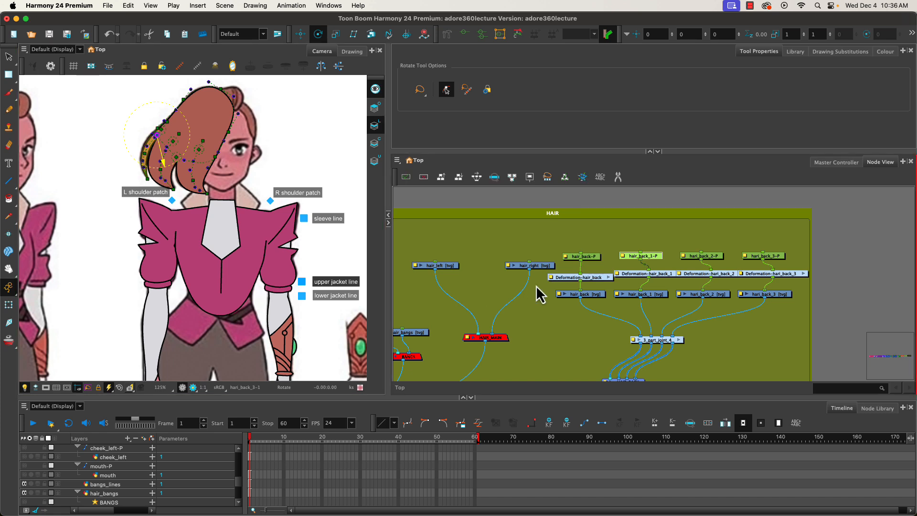
# Move the hair_back-P pivot up to the crown of the hair and hide all deformation controls.
pyautogui.click(587, 257)
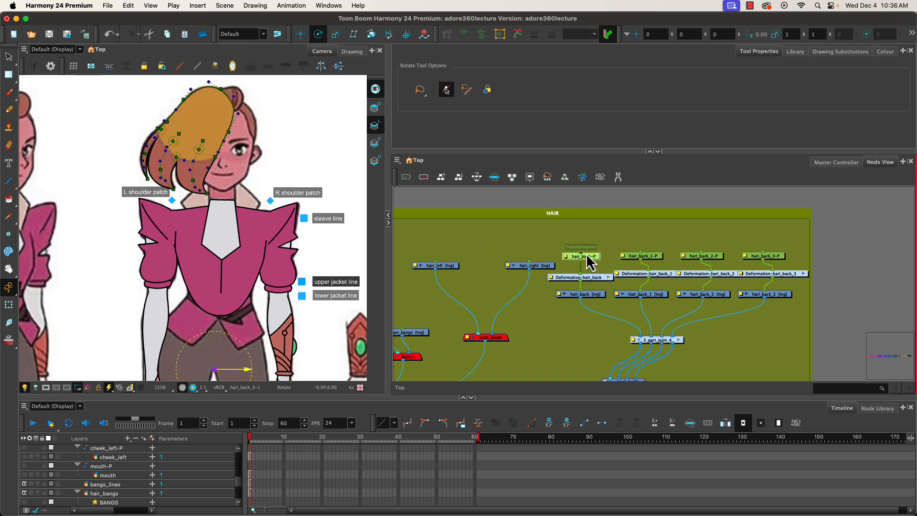
pyautogui.moveTo(212, 370); pyautogui.dragTo(211, 109)
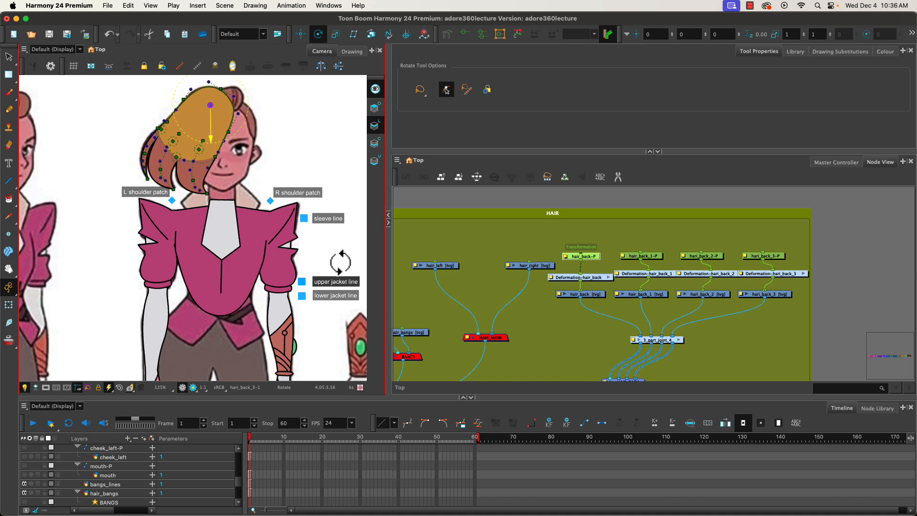
pyautogui.click(203, 64)
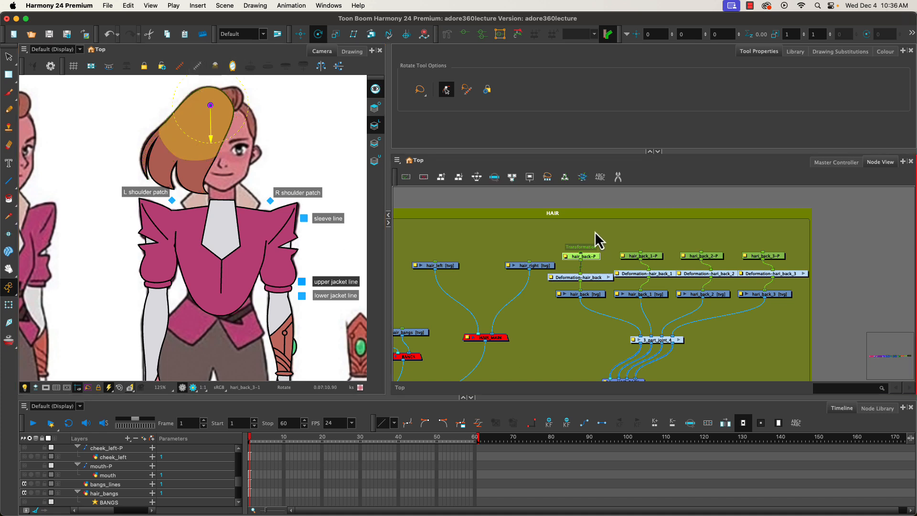
# Spread out the back-hair pegs and deformation groups, placing each of the three strand deformation groups closer to its drawing in the node network.
pyautogui.moveTo(580, 232); pyautogui.dragTo(774, 273)
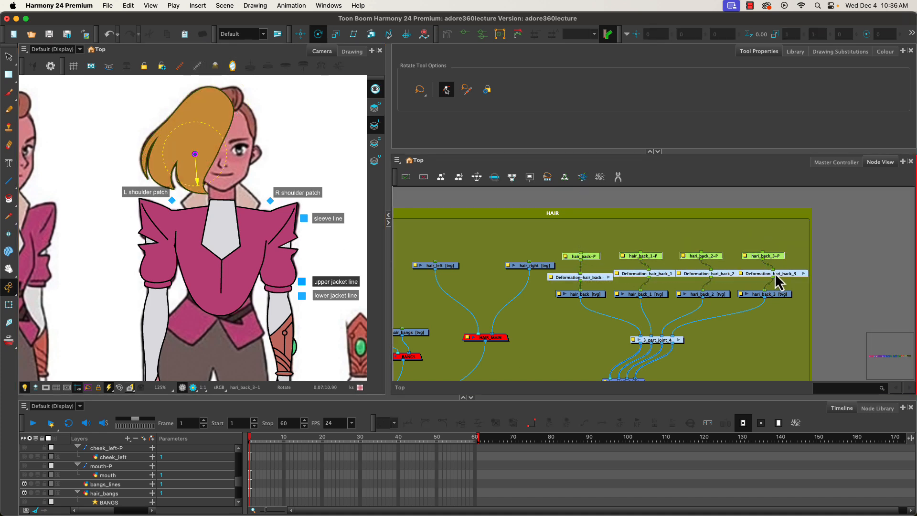
pyautogui.click(477, 177)
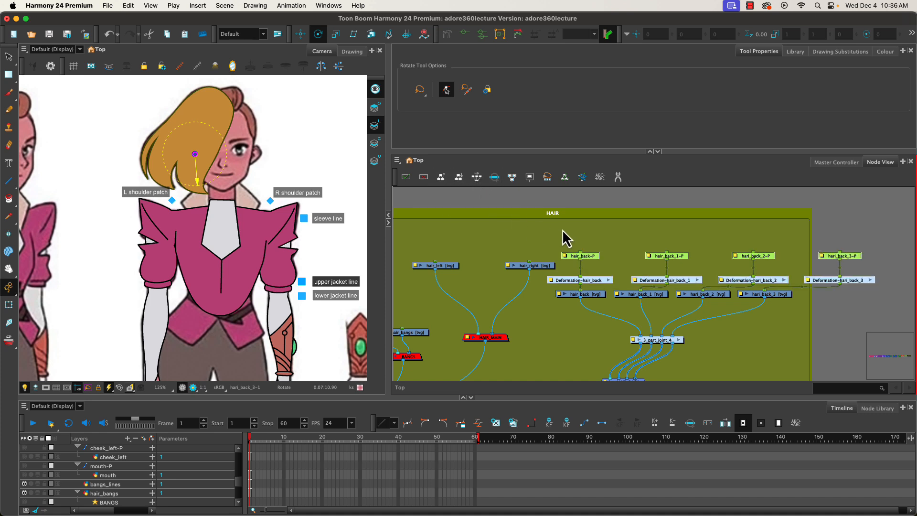
pyautogui.click(709, 239)
pyautogui.moveTo(680, 282); pyautogui.dragTo(673, 278)
pyautogui.moveTo(767, 281); pyautogui.dragTo(744, 281)
pyautogui.moveTo(839, 283); pyautogui.dragTo(803, 281)
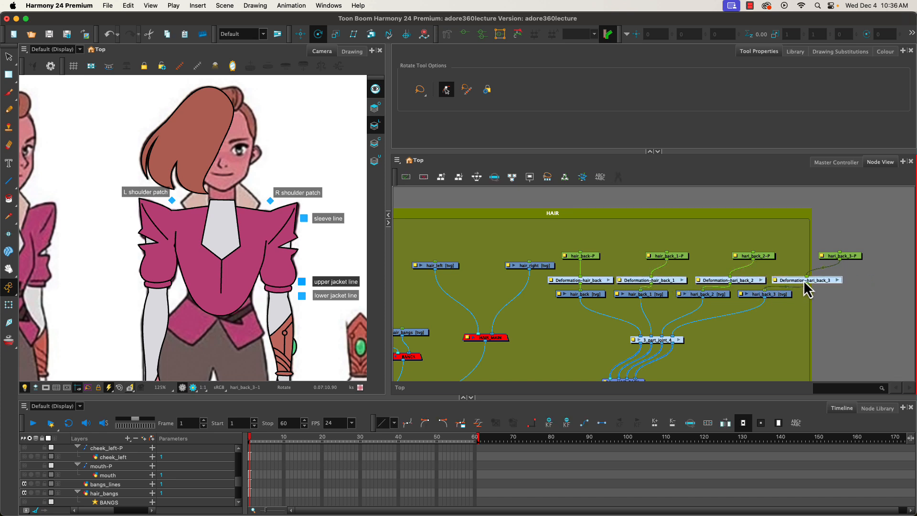
# Line up the hari_back_3-P, hari_back_2-P and hair_back_1-P pegs above their deformation groups.
pyautogui.moveTo(853, 260); pyautogui.dragTo(825, 260)
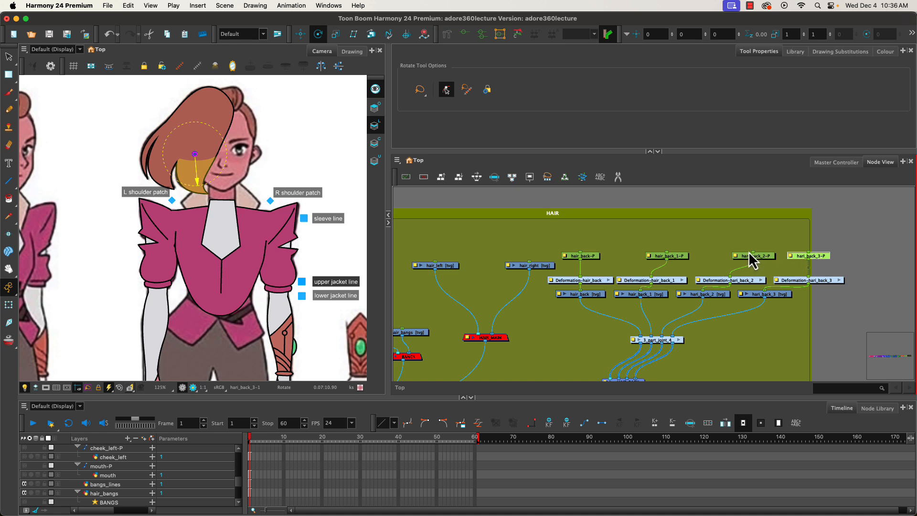
pyautogui.moveTo(762, 261); pyautogui.dragTo(746, 261)
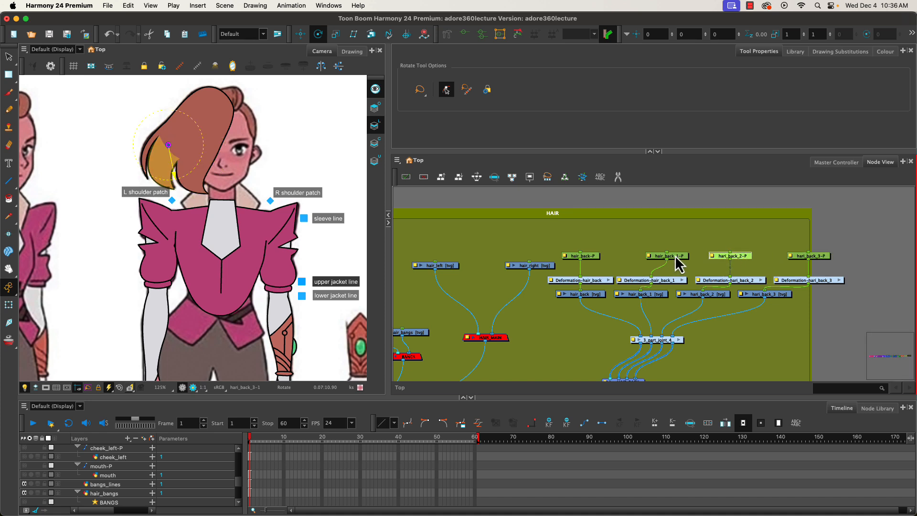
pyautogui.moveTo(678, 260); pyautogui.dragTo(663, 265)
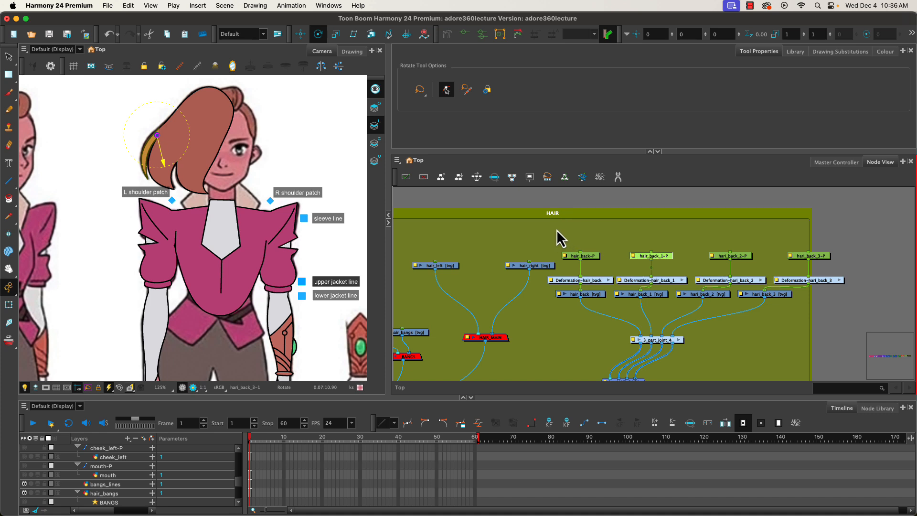
# Place hair_right beside hair_left and shift the entire back-hair network closer to them.
pyautogui.moveTo(542, 266); pyautogui.dragTo(482, 266)
pyautogui.moveTo(568, 235); pyautogui.dragTo(829, 340)
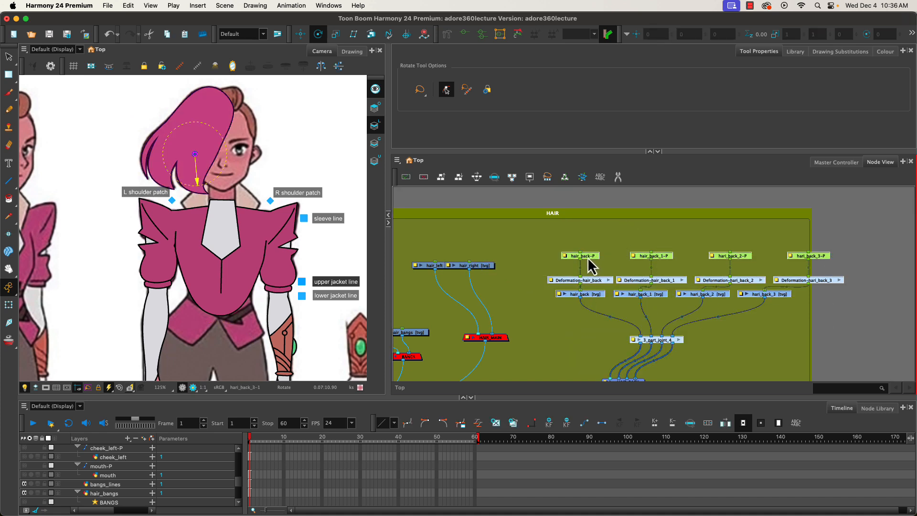
pyautogui.moveTo(589, 257); pyautogui.dragTo(553, 255)
pyautogui.click(468, 299)
pyautogui.moveTo(469, 301); pyautogui.dragTo(614, 273)
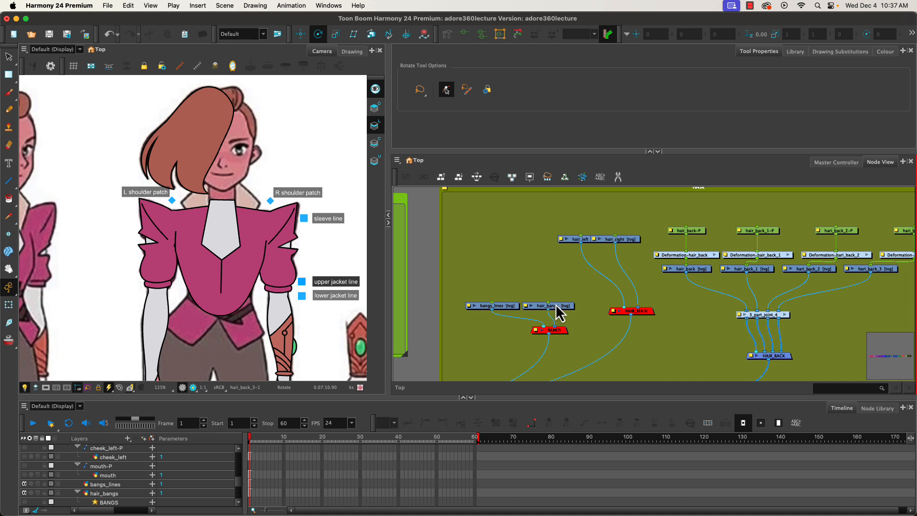
# Disable the HAIR_BACK composite and enable the HAIR_MAIN composite.
pyautogui.click(780, 360)
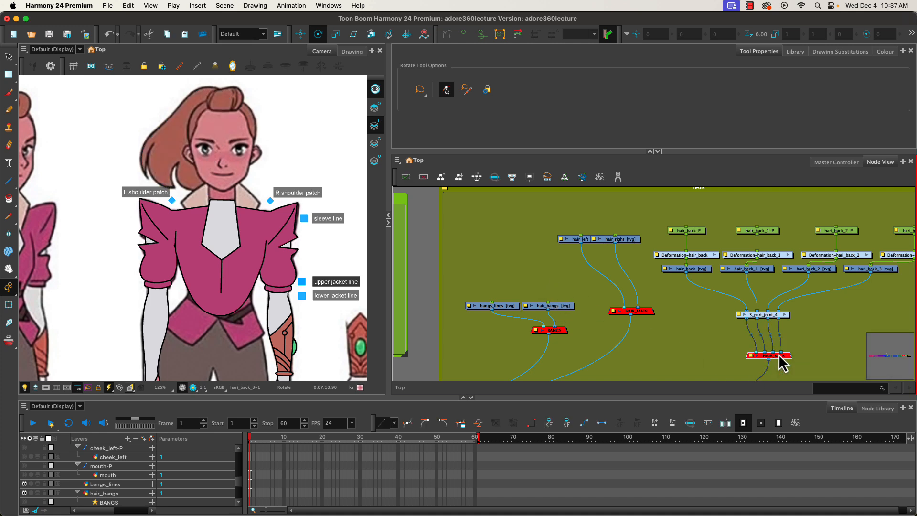
pyautogui.click(643, 312)
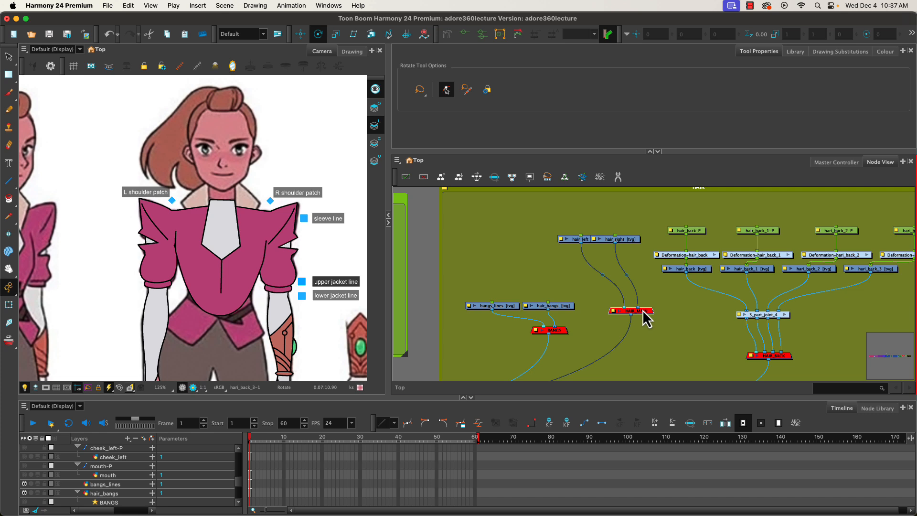
pyautogui.press('a')
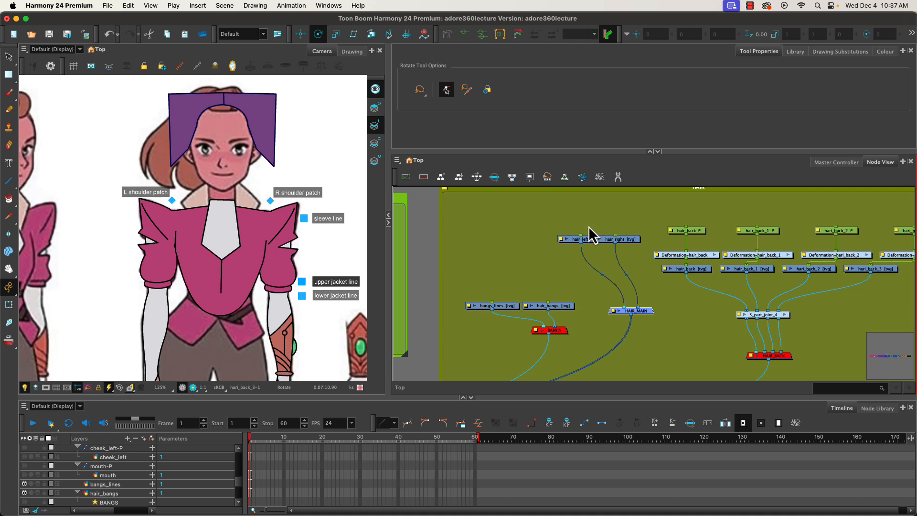
# Add the 2_part_joint.tpl template from the rigging library to the HAIR backdrop, below hair_left and hair_right.
pyautogui.click(797, 52)
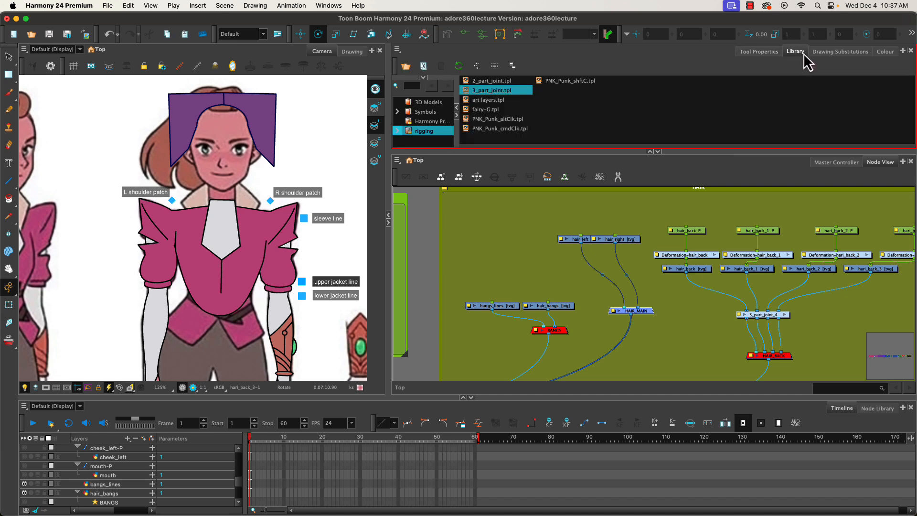
pyautogui.click(477, 82)
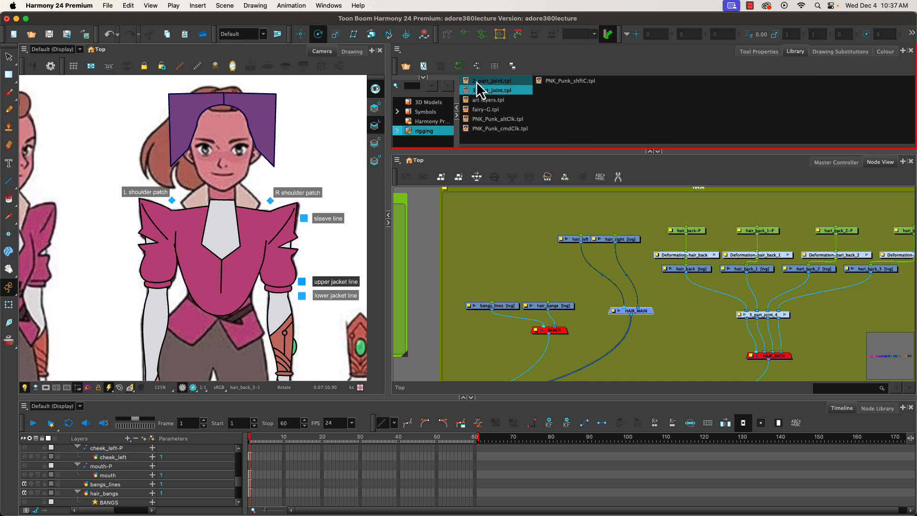
pyautogui.moveTo(475, 94); pyautogui.dragTo(567, 273)
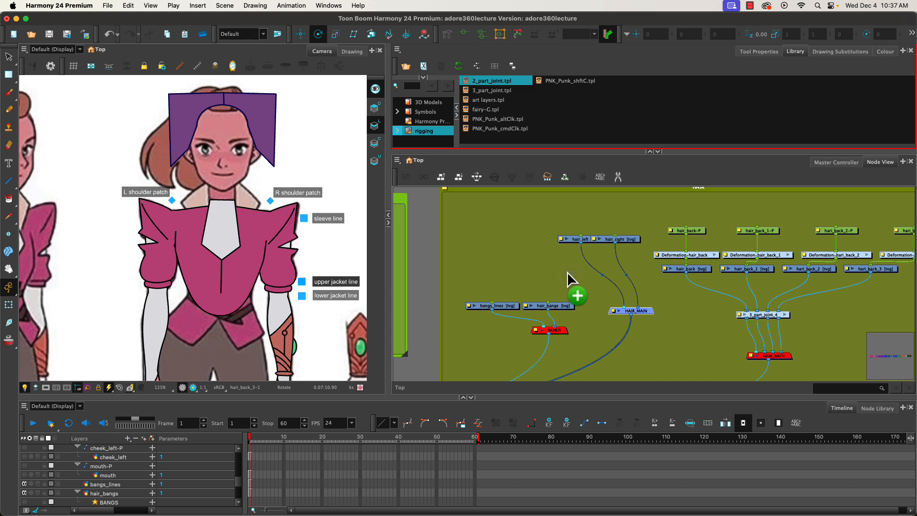
pyautogui.moveTo(567, 271); pyautogui.dragTo(566, 269)
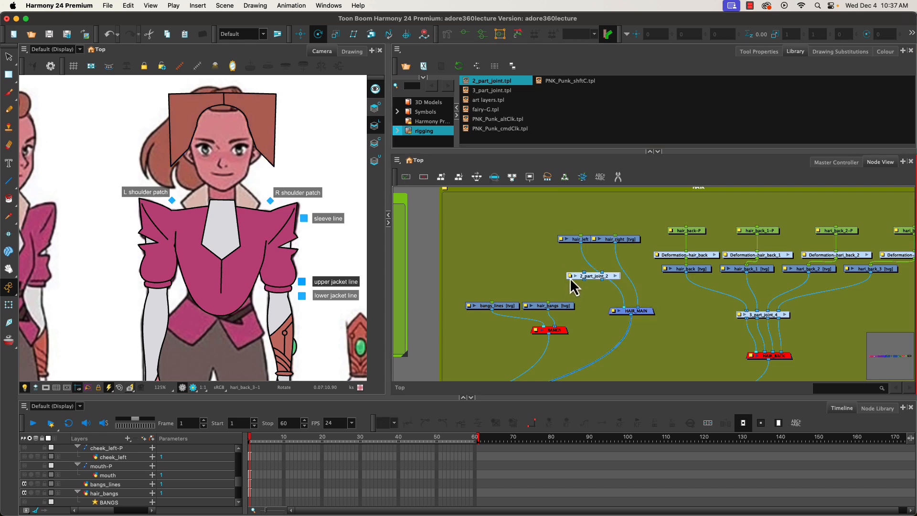
# Set the COMP and COMP_1 composites inside the 2_part_joint group to Pass Through and leave the group.
pyautogui.click(615, 276)
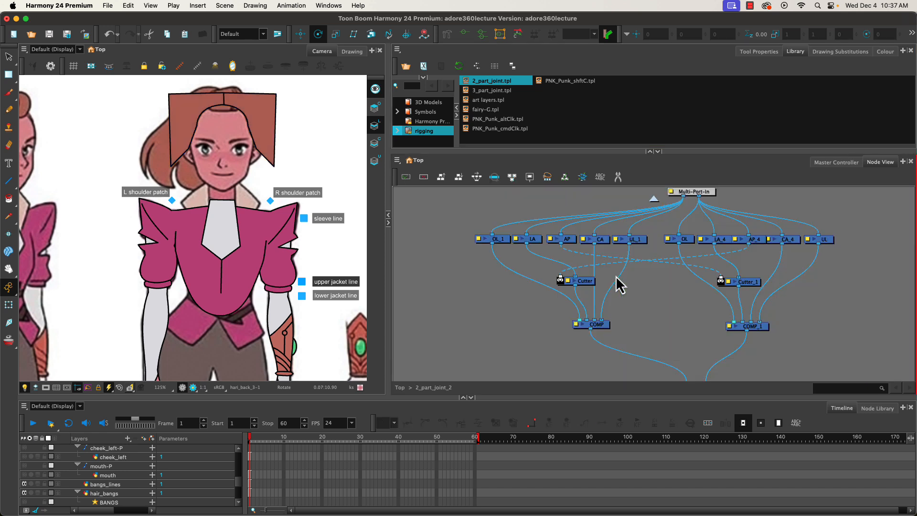
pyautogui.doubleClick(597, 326)
pyautogui.click(444, 137)
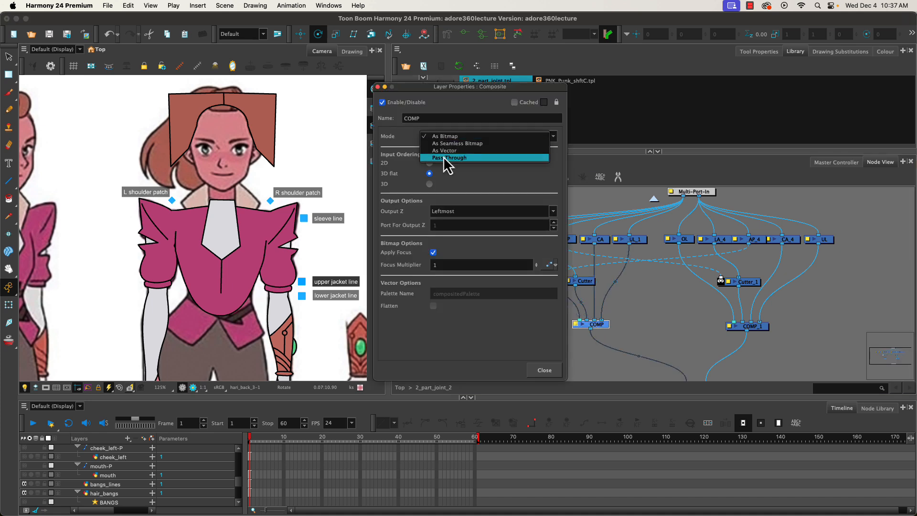
pyautogui.click(444, 156)
pyautogui.click(544, 370)
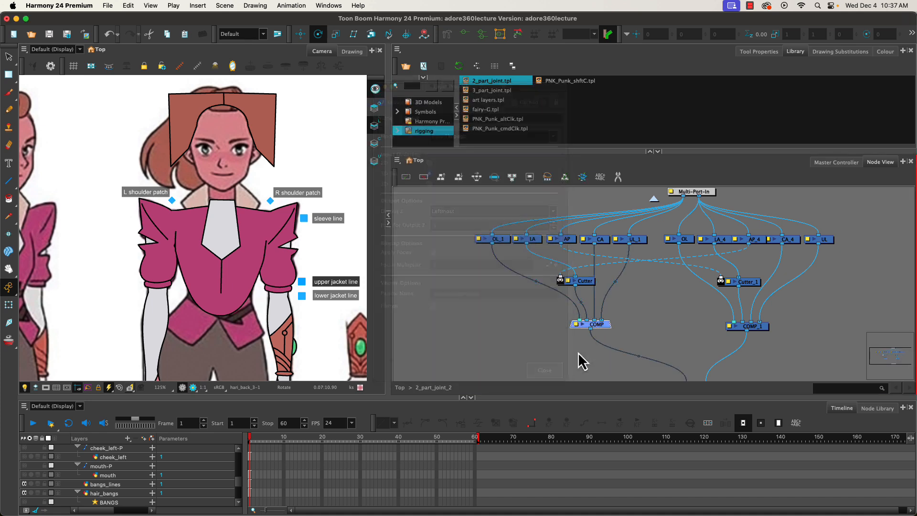
pyautogui.doubleClick(762, 328)
pyautogui.click(459, 136)
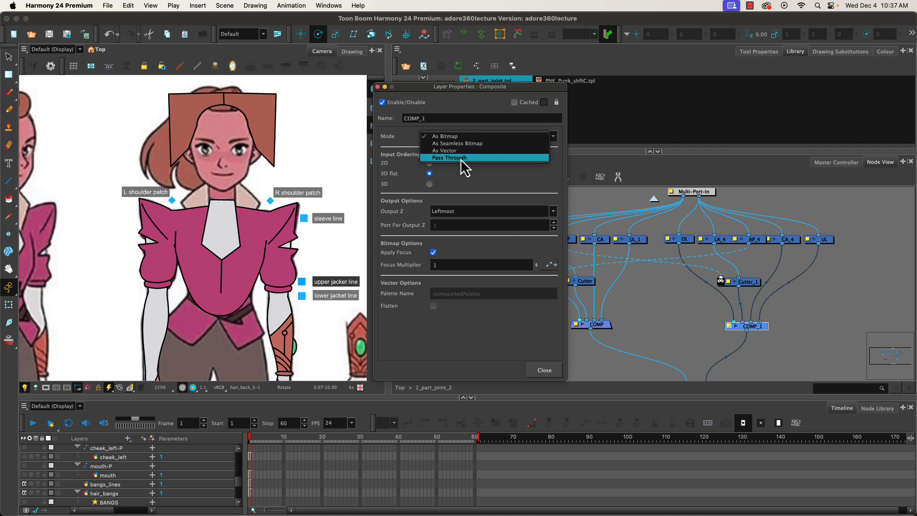
pyautogui.click(461, 160)
pyautogui.click(546, 372)
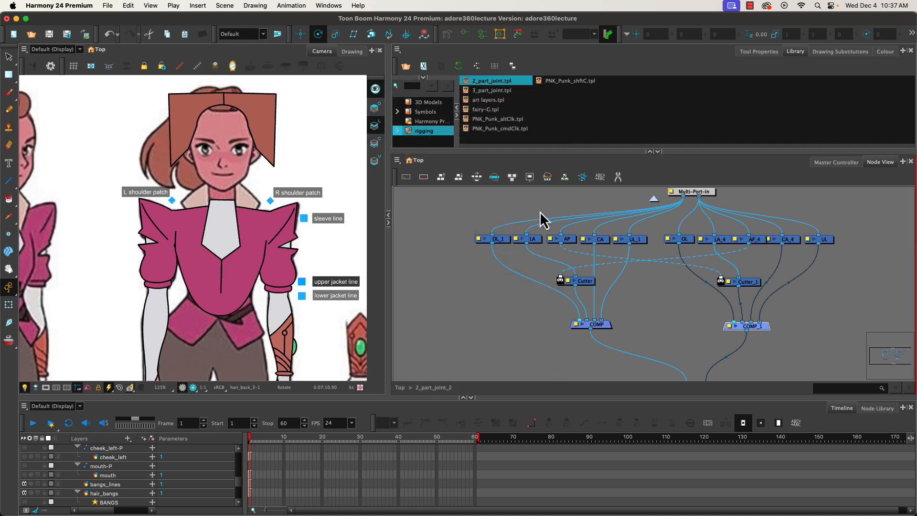
pyautogui.click(653, 200)
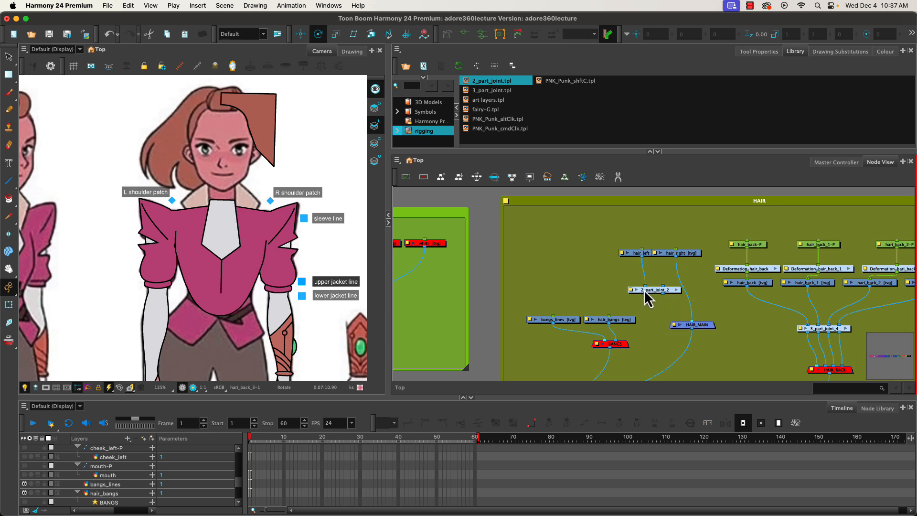
# Wire the two-part joint between the hair_left and hair_right drawings and HAIR_MAIN, and align the nodes beneath them.
pyautogui.moveTo(699, 321)
pyautogui.mouseDown()
pyautogui.moveTo(662, 284)
pyautogui.moveTo(700, 326)
pyautogui.mouseUp()
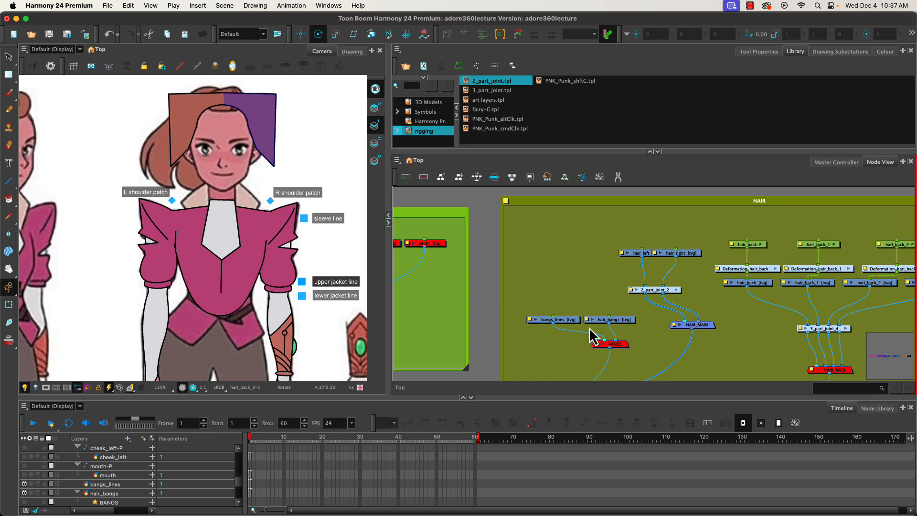
pyautogui.moveTo(673, 294); pyautogui.dragTo(685, 282)
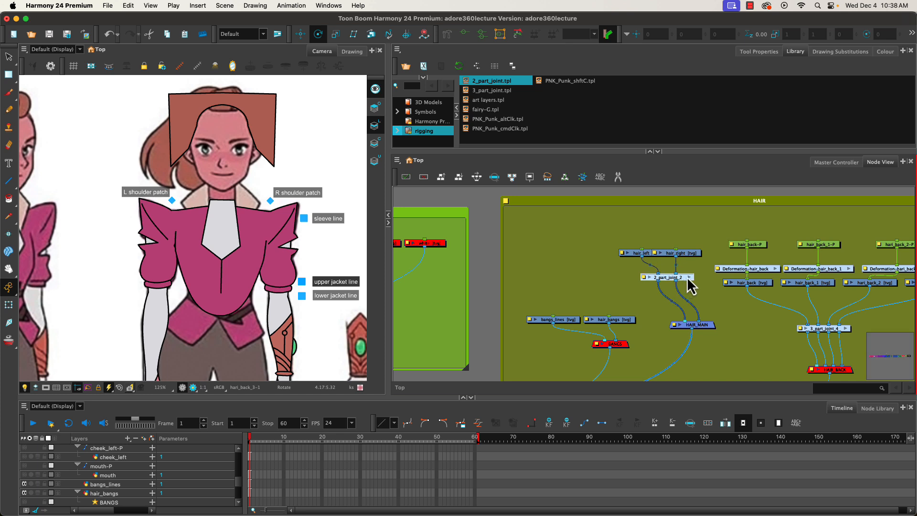
pyautogui.moveTo(698, 335); pyautogui.dragTo(678, 320)
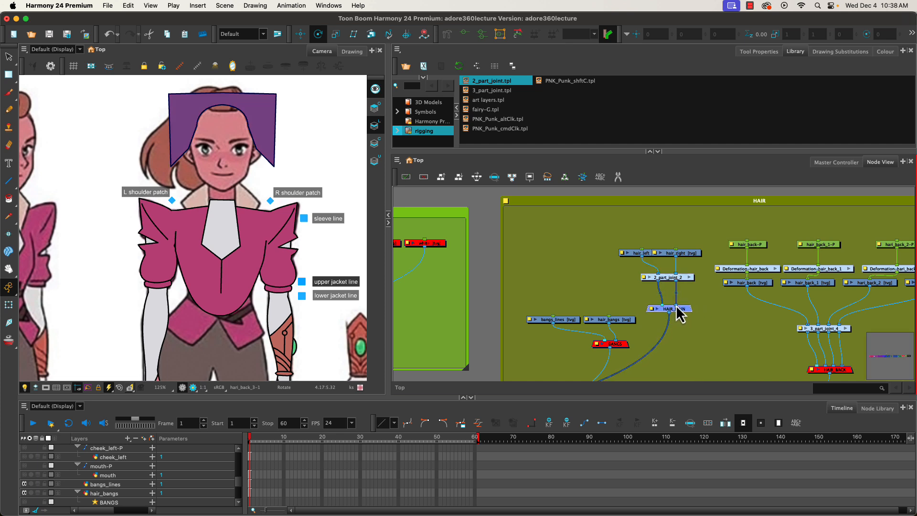
# Add a Cutter node and insert it on the output of HAIR_MAIN, directly below the composite.
pyautogui.click(574, 277)
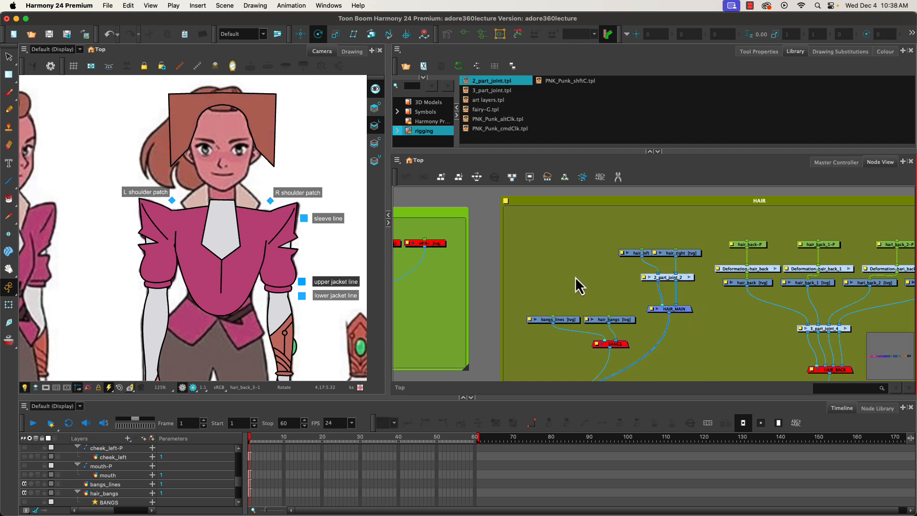
pyautogui.press('Tab')
pyautogui.write('cu')
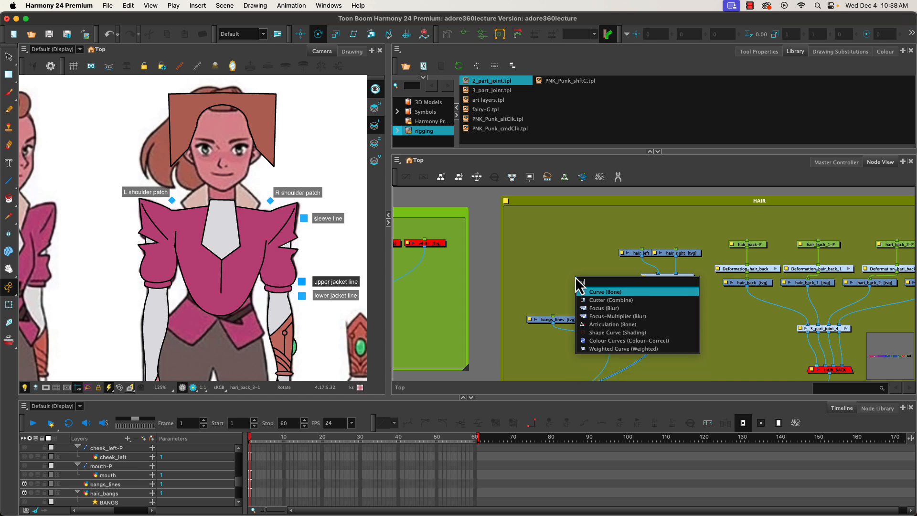
pyautogui.write('t')
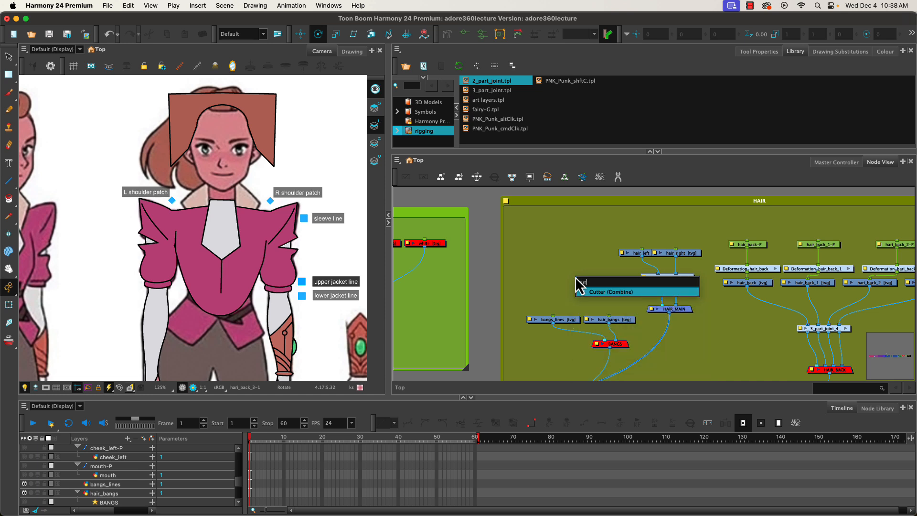
pyautogui.press('Return')
pyautogui.moveTo(641, 309); pyautogui.dragTo(658, 338)
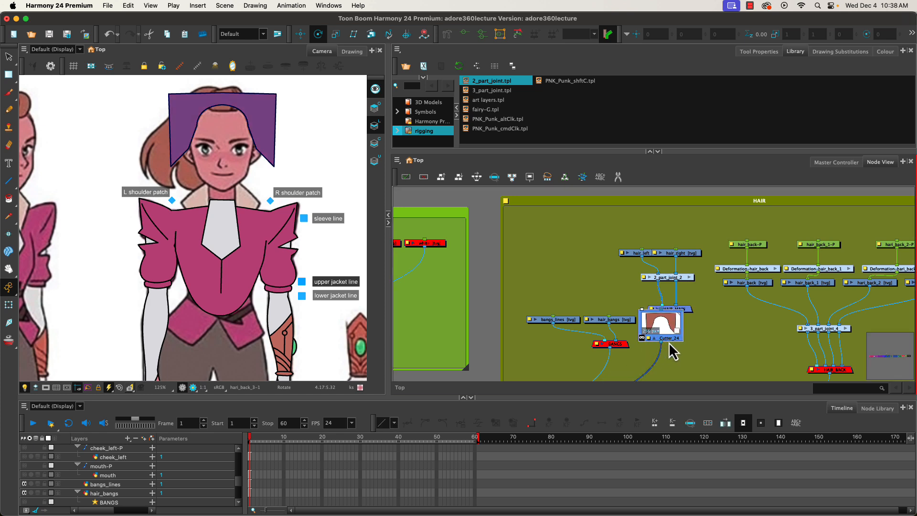
pyautogui.click(654, 338)
pyautogui.moveTo(672, 335); pyautogui.dragTo(674, 336)
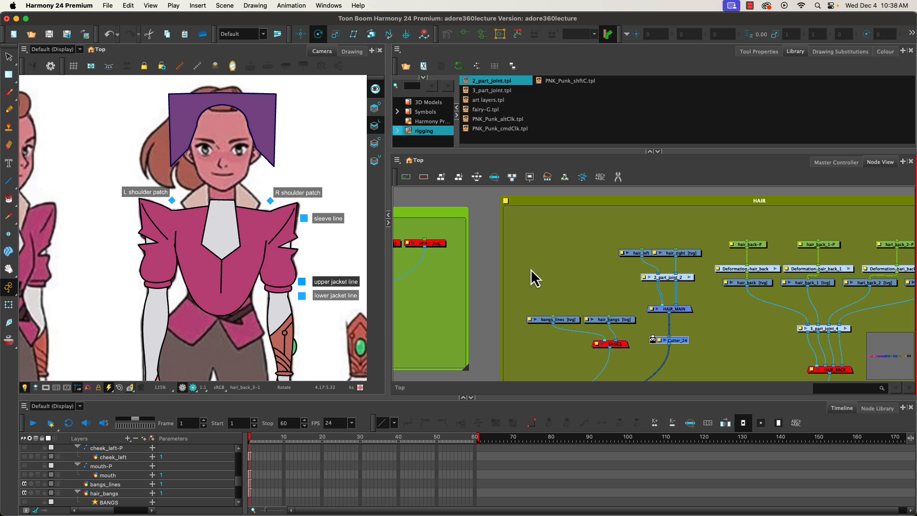
# Add an Auto-Patch node, connect it to the matte port of the HAIR_MAIN cutter and place it above.
pyautogui.press('Tab')
pyautogui.write('au')
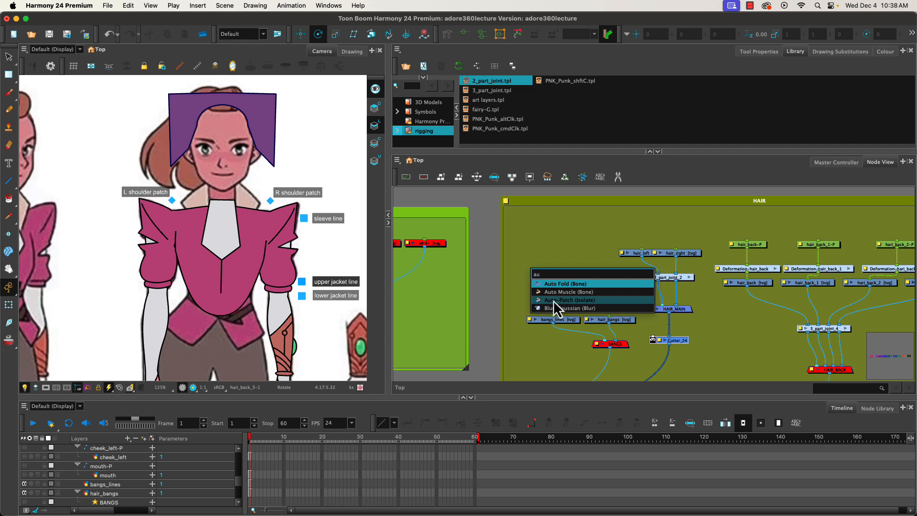
pyautogui.click(553, 300)
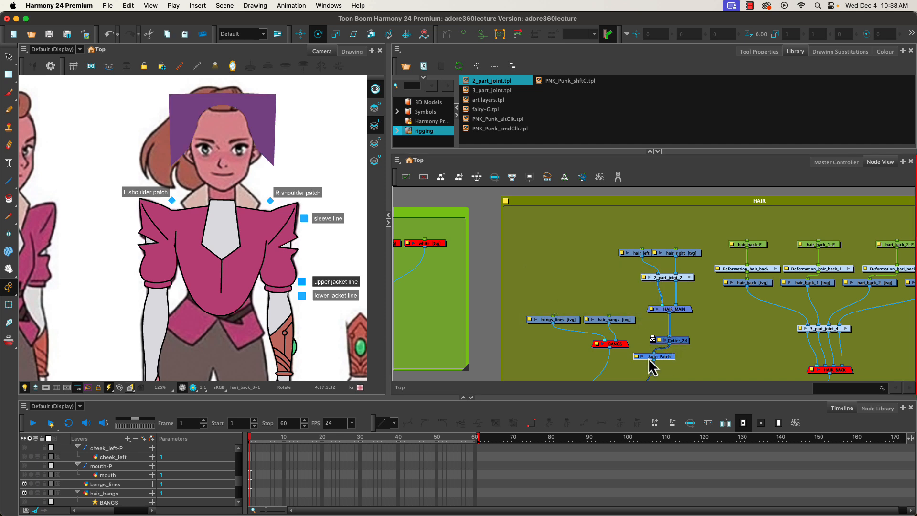
pyautogui.moveTo(649, 325); pyautogui.dragTo(645, 299)
pyautogui.click(641, 324)
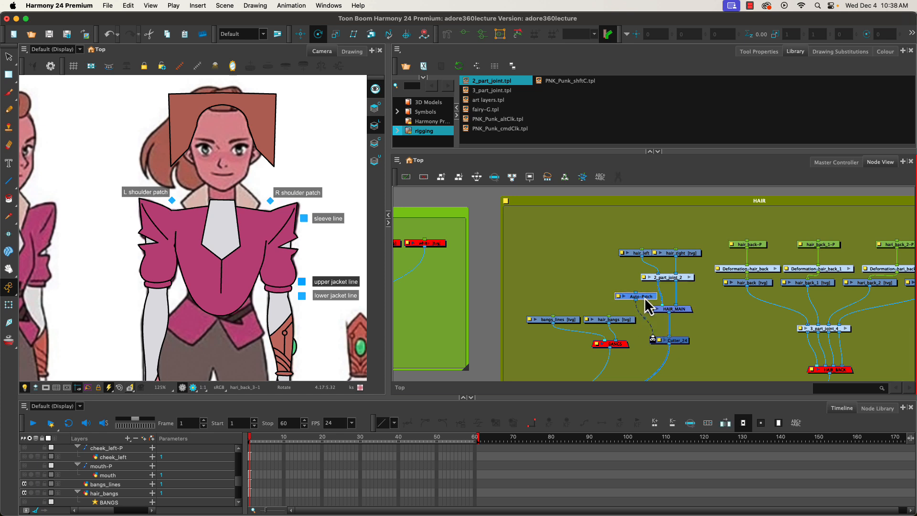
# Rename the Auto-Patch node as head_AP.
pyautogui.doubleClick(618, 298)
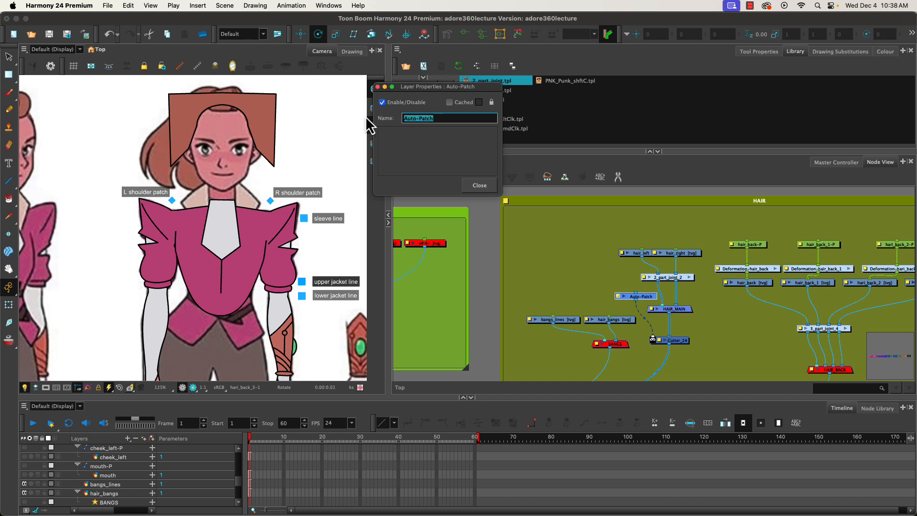
pyautogui.write('head_AP')
pyautogui.press('Return')
pyautogui.click(479, 186)
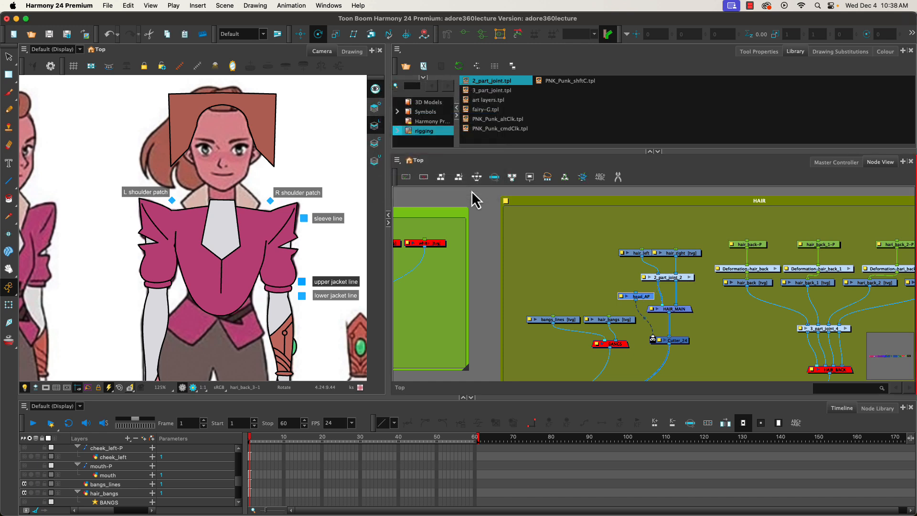
# Enable all the nodes inside the FACE backdrop and move the backdrop slightly up in the network.
pyautogui.moveTo(455, 315); pyautogui.dragTo(634, 292)
pyautogui.moveTo(435, 311); pyautogui.dragTo(842, 328)
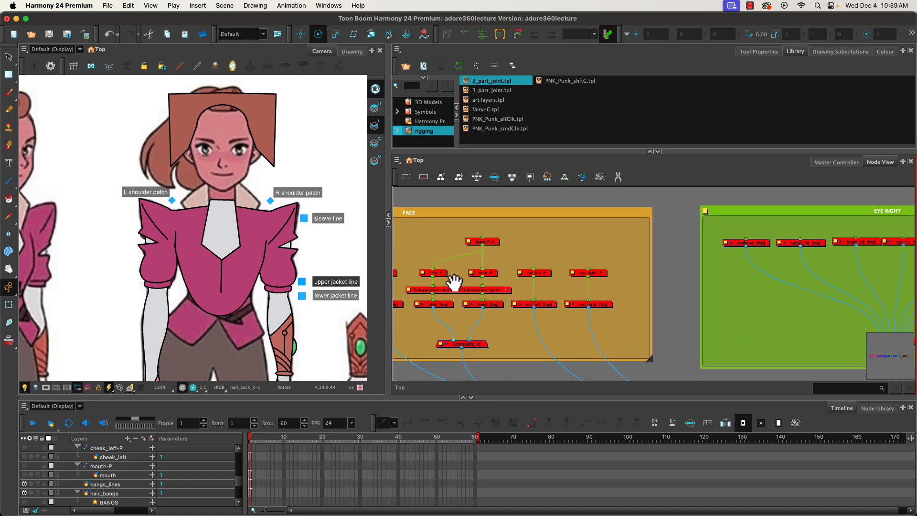
pyautogui.click(425, 210)
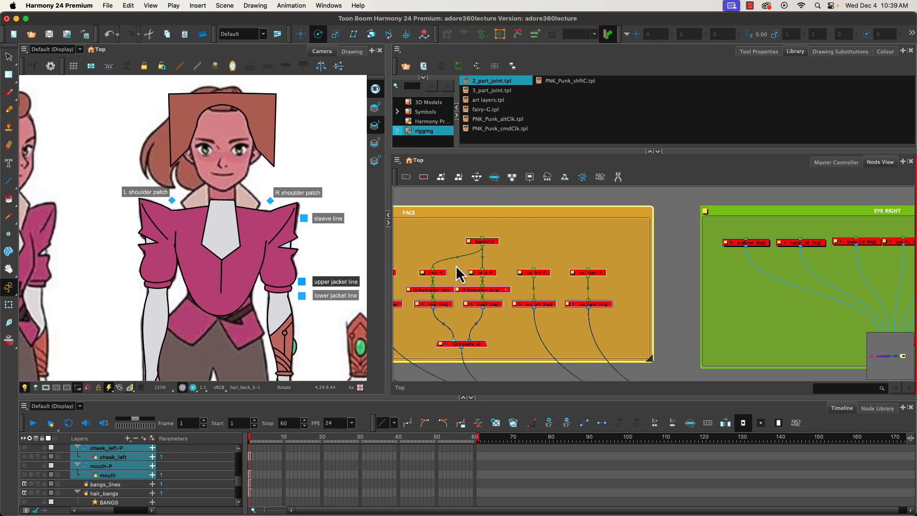
pyautogui.press('a')
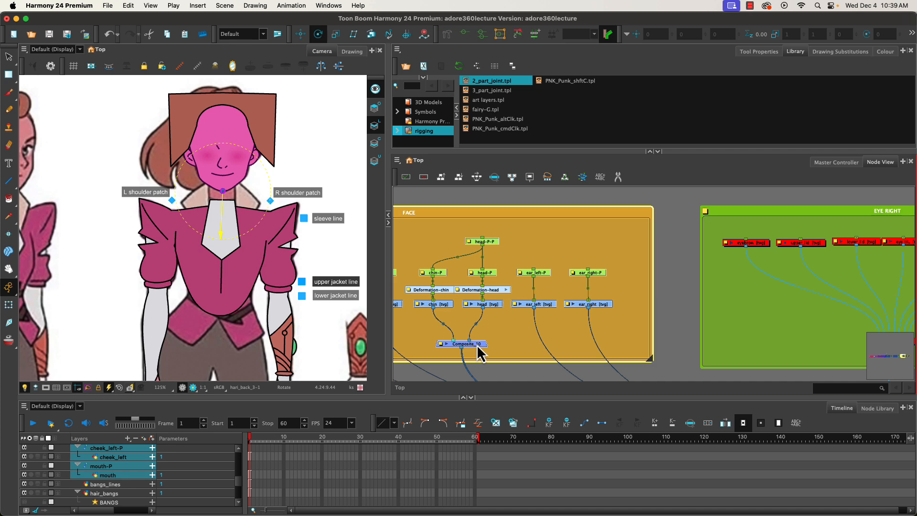
pyautogui.moveTo(478, 352); pyautogui.dragTo(467, 319)
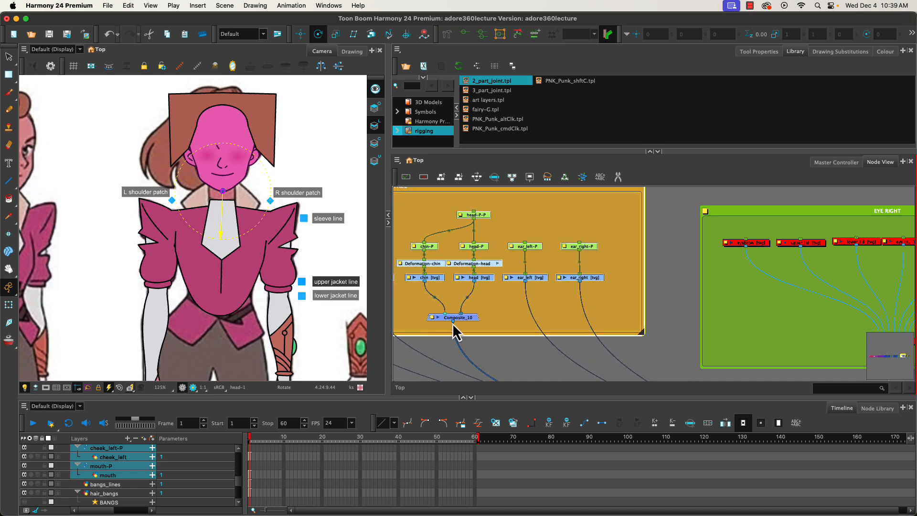
# Connect the composite of the chin and head drawings to head_AP and invert the HAIR_MAIN cutter's matte.
pyautogui.click(486, 342)
pyautogui.click(464, 317)
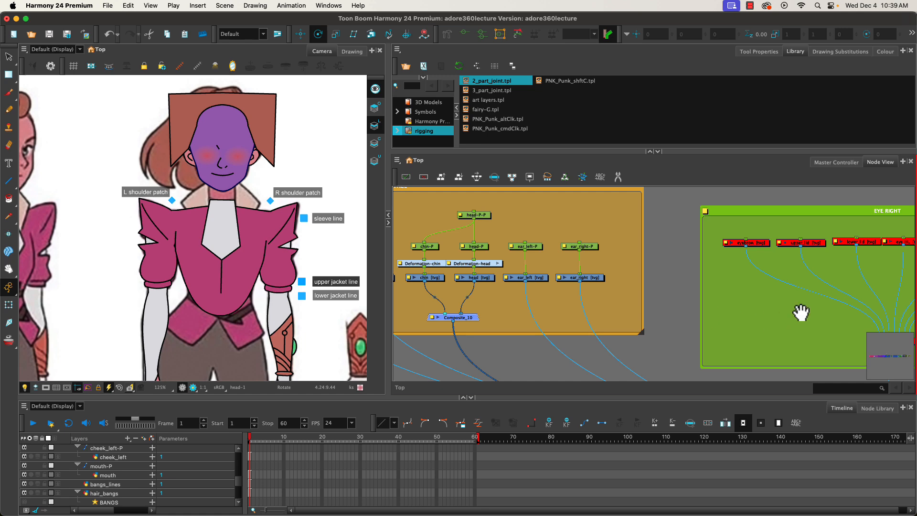
pyautogui.moveTo(801, 313); pyautogui.dragTo(431, 307)
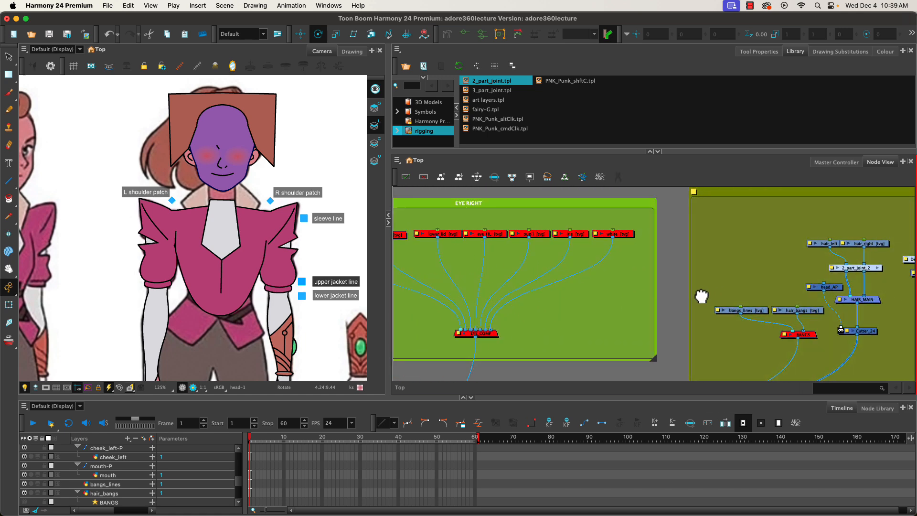
pyautogui.moveTo(701, 296); pyautogui.dragTo(578, 289)
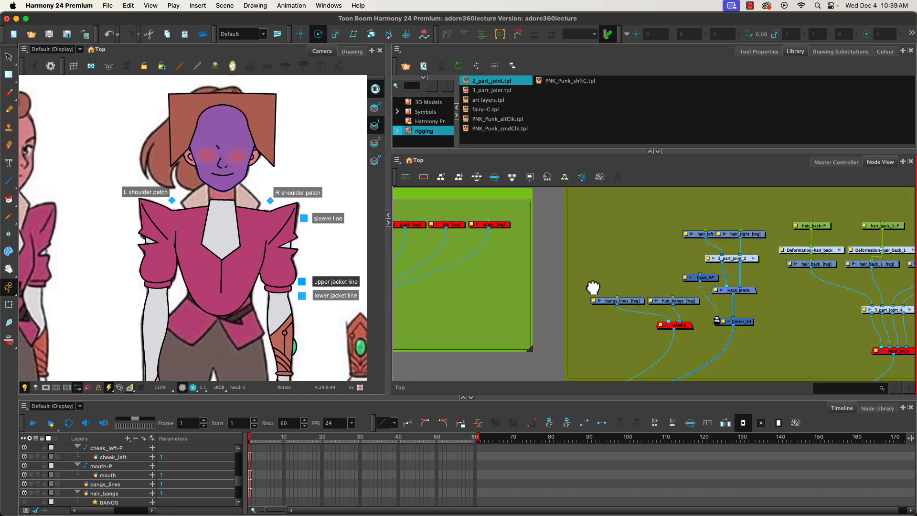
pyautogui.click(700, 275)
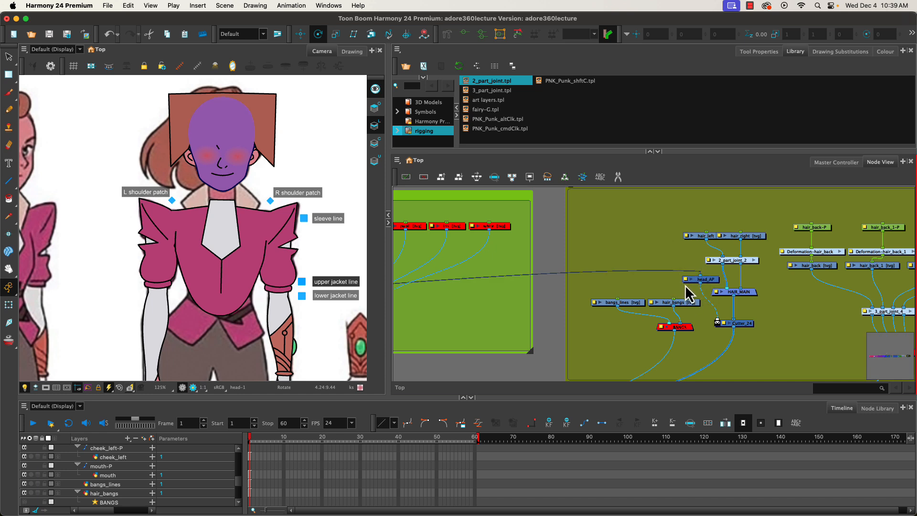
pyautogui.click(717, 323)
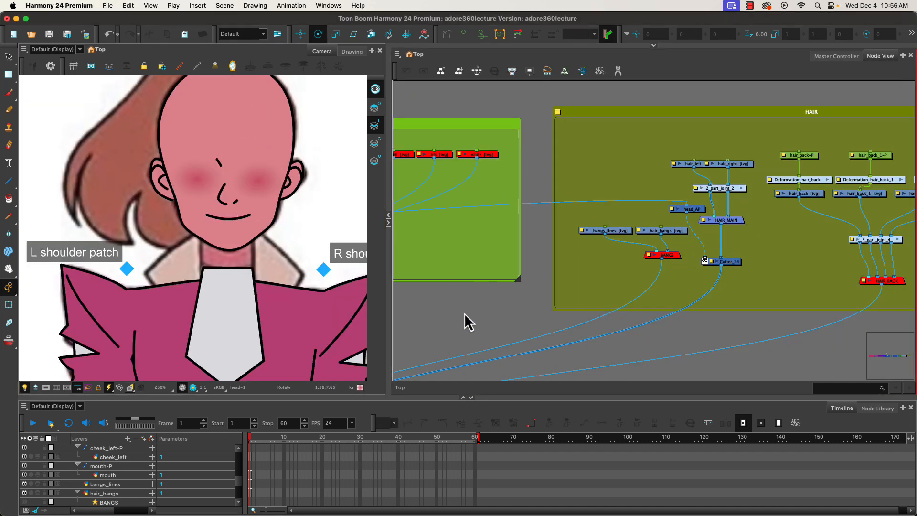
# Connect the head drawing to head_AP in place of the face composite.
pyautogui.moveTo(542, 316); pyautogui.dragTo(913, 321)
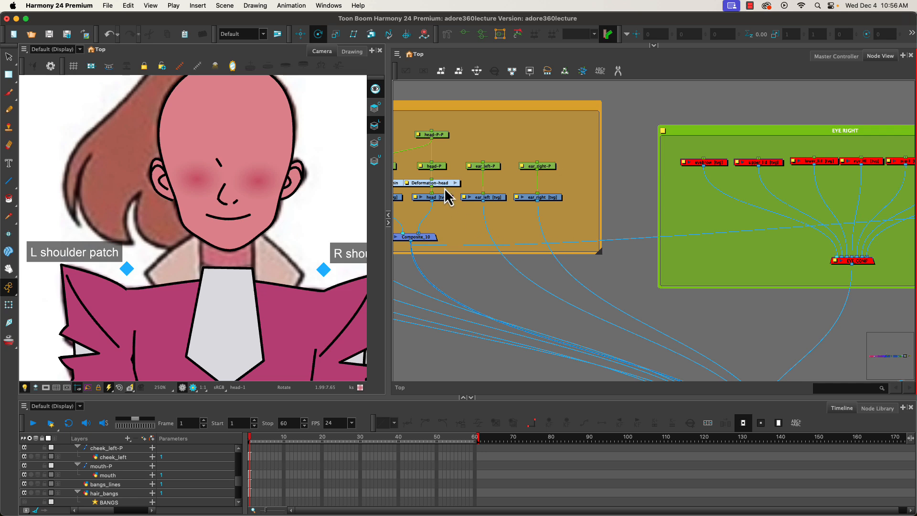
pyautogui.click(434, 199)
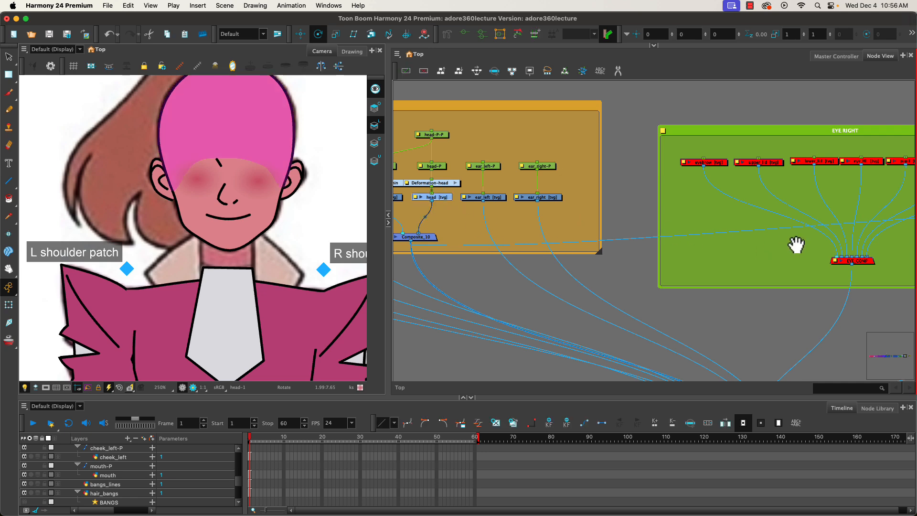
pyautogui.moveTo(794, 246); pyautogui.dragTo(429, 193)
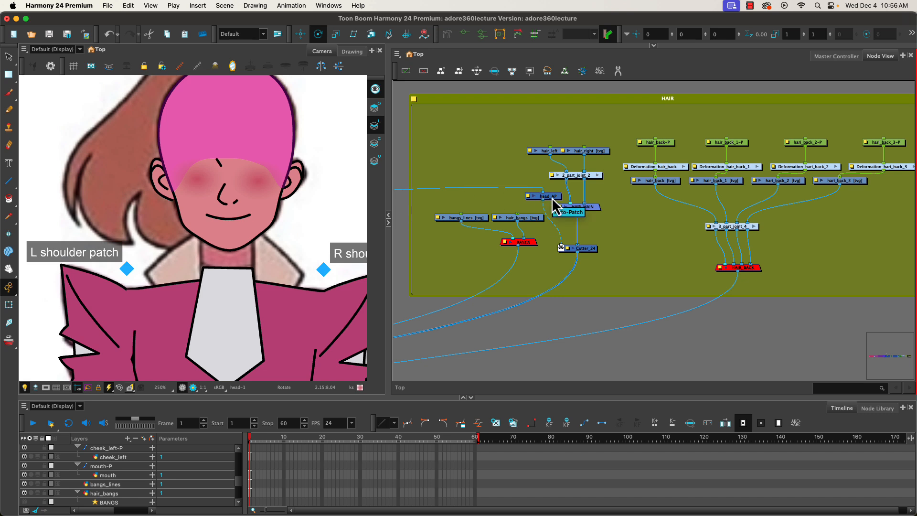
pyautogui.press('super+z')
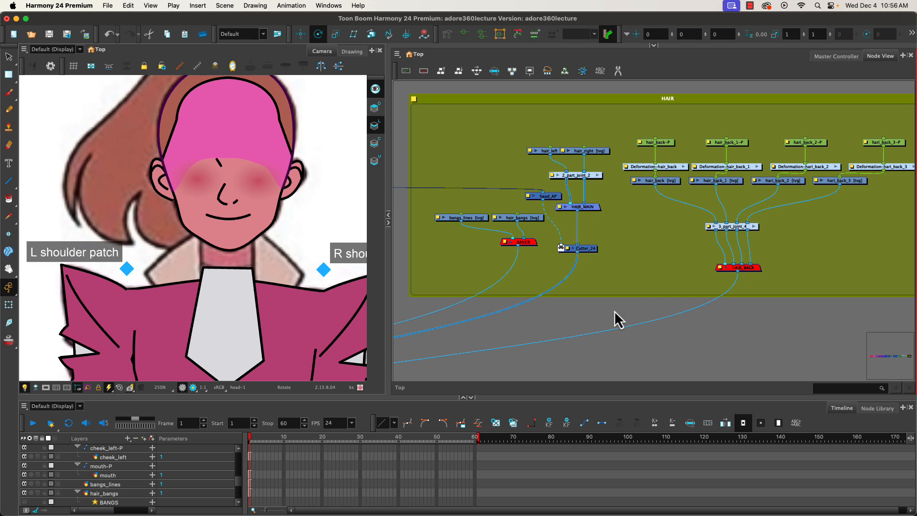
pyautogui.press('super+z')
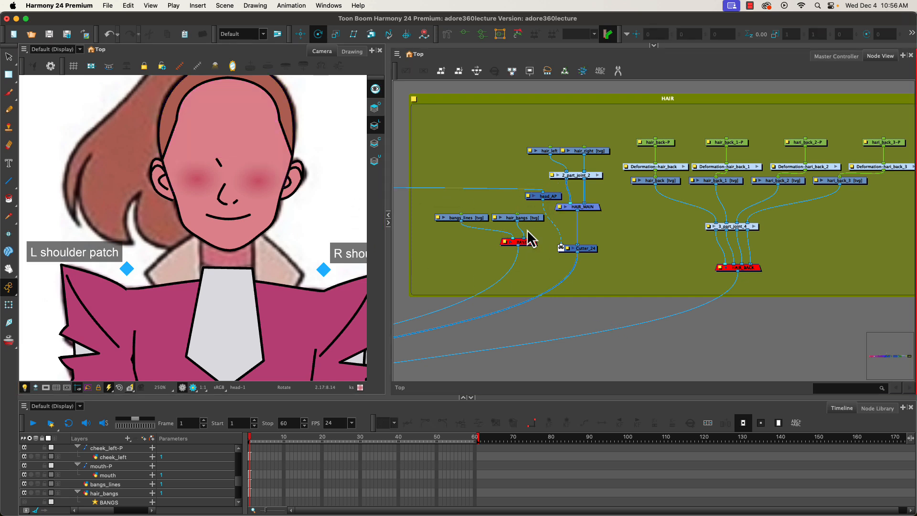
# Enable the BANGS composite and place it lower, centred beneath the bangs_lines and hair_bangs drawings.
pyautogui.click(525, 246)
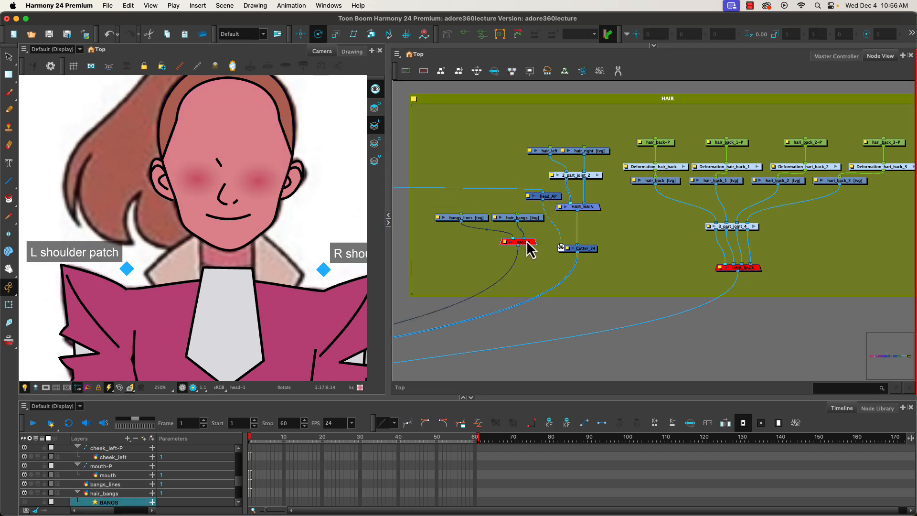
pyautogui.press('a')
pyautogui.press('space')
pyautogui.moveTo(295, 223); pyautogui.dragTo(298, 250)
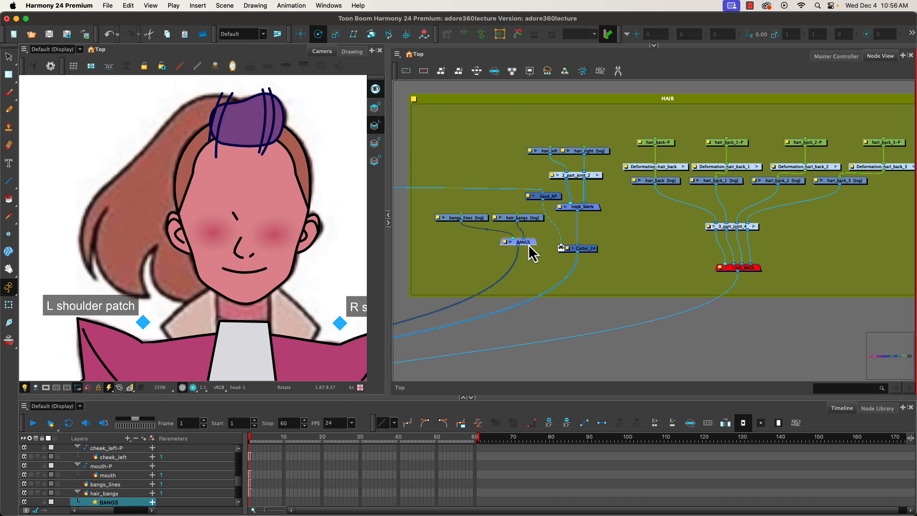
pyautogui.moveTo(528, 246); pyautogui.dragTo(498, 266)
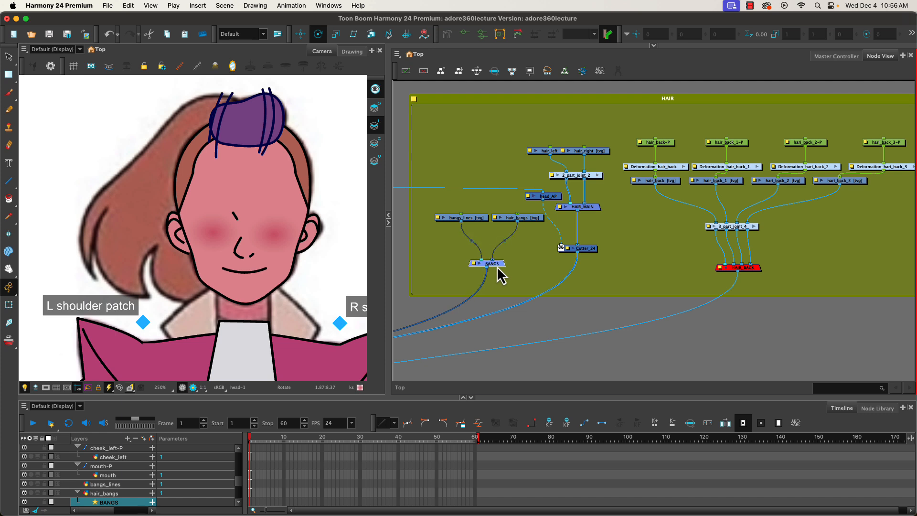
# Duplicate head_AP together with its cutter and place the copies between the bangs_lines drawing and the BANGS composite.
pyautogui.click(586, 250)
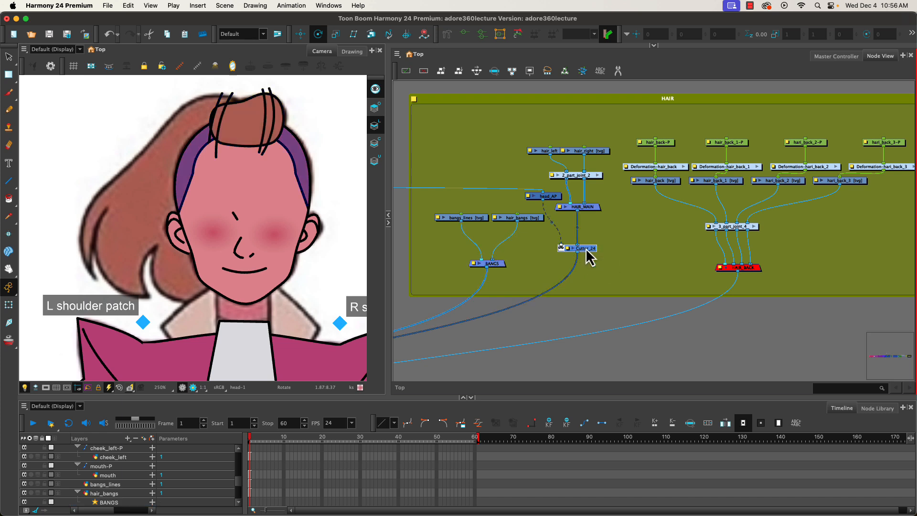
pyautogui.click(548, 197)
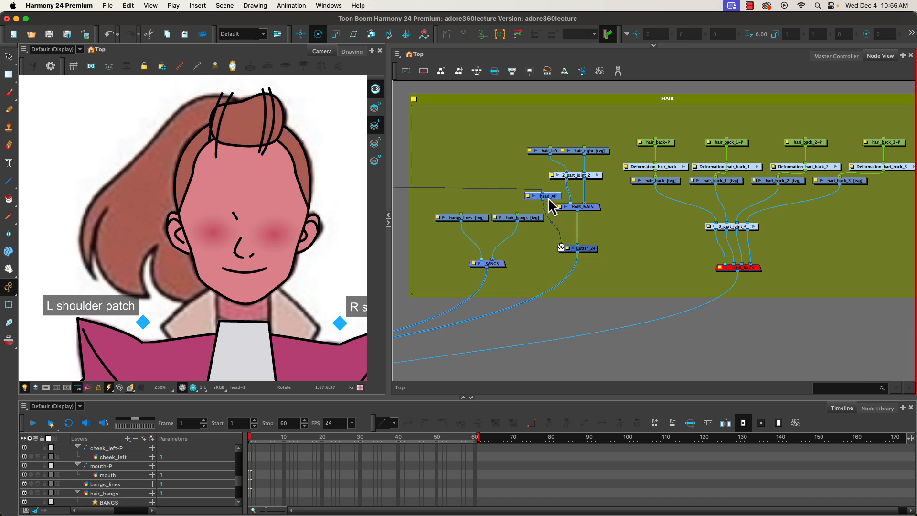
pyautogui.click(591, 250)
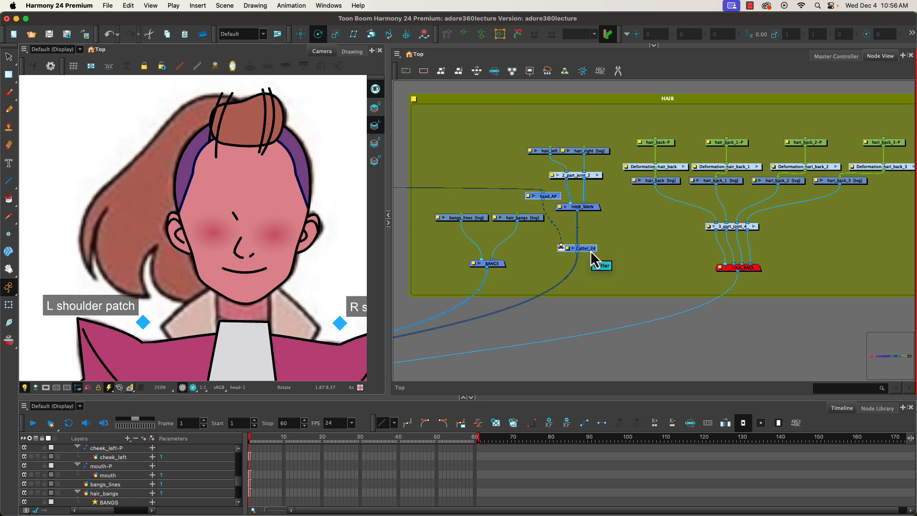
pyautogui.press('super+v')
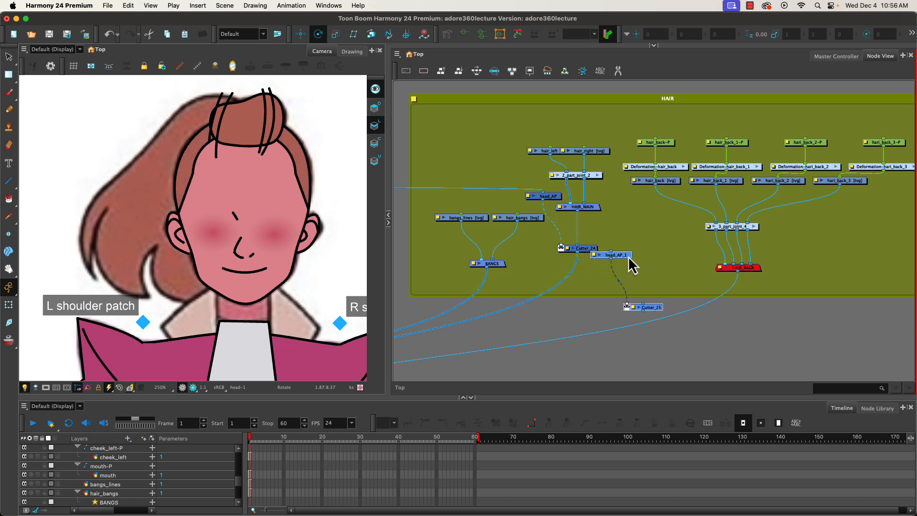
pyautogui.moveTo(615, 253); pyautogui.dragTo(464, 237)
pyautogui.moveTo(487, 285); pyautogui.dragTo(468, 249)
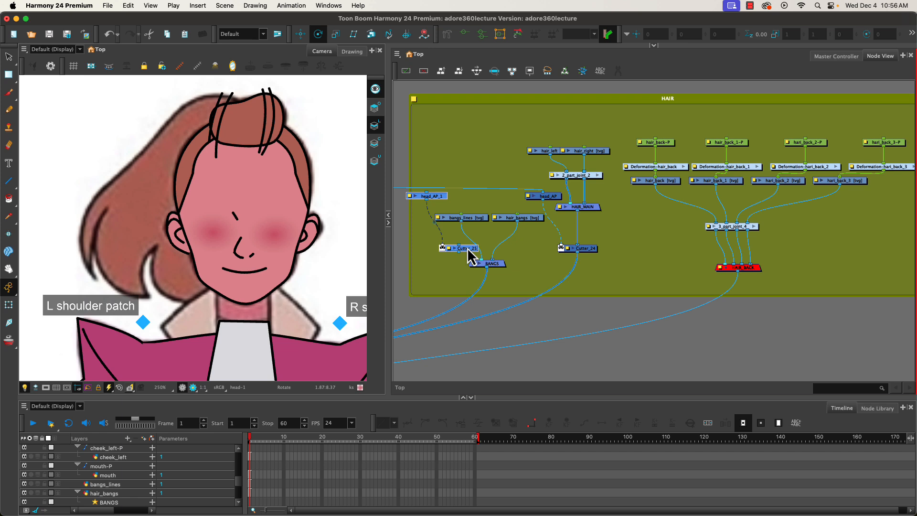
pyautogui.click(399, 255)
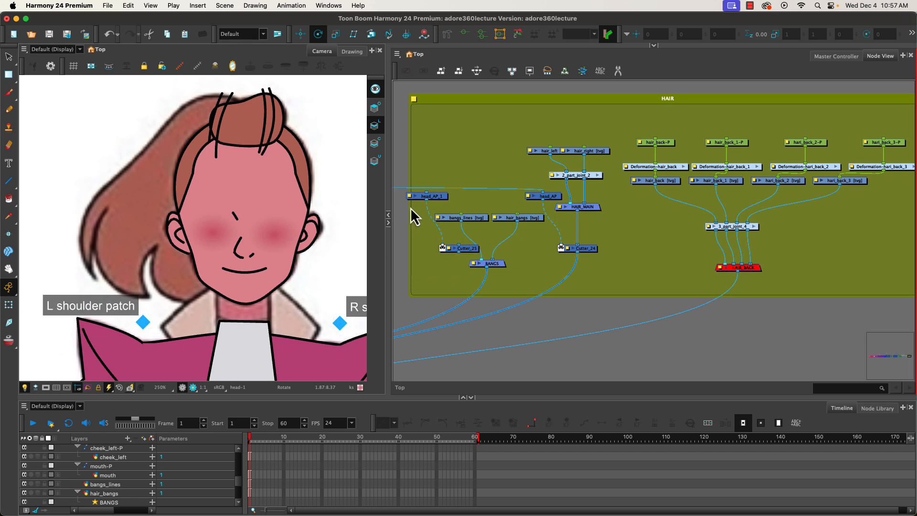
pyautogui.moveTo(433, 198); pyautogui.dragTo(450, 237)
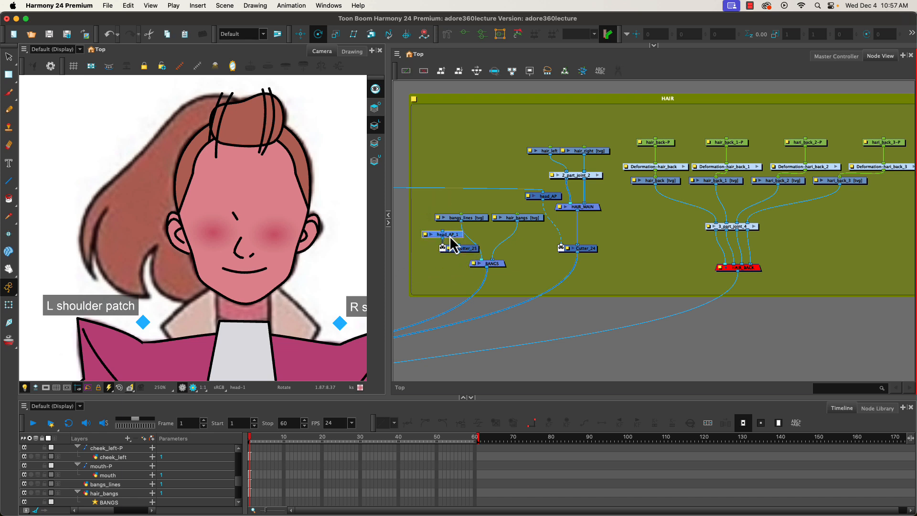
# Rename the duplicated Auto-Patch node as bangs_AP.
pyautogui.doubleClick(425, 236)
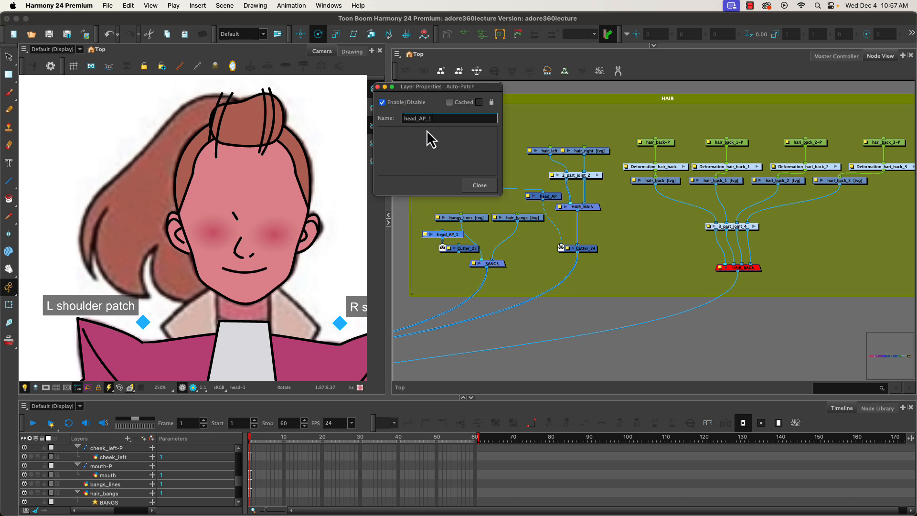
pyautogui.doubleClick(424, 118)
pyautogui.write('bangs_AP')
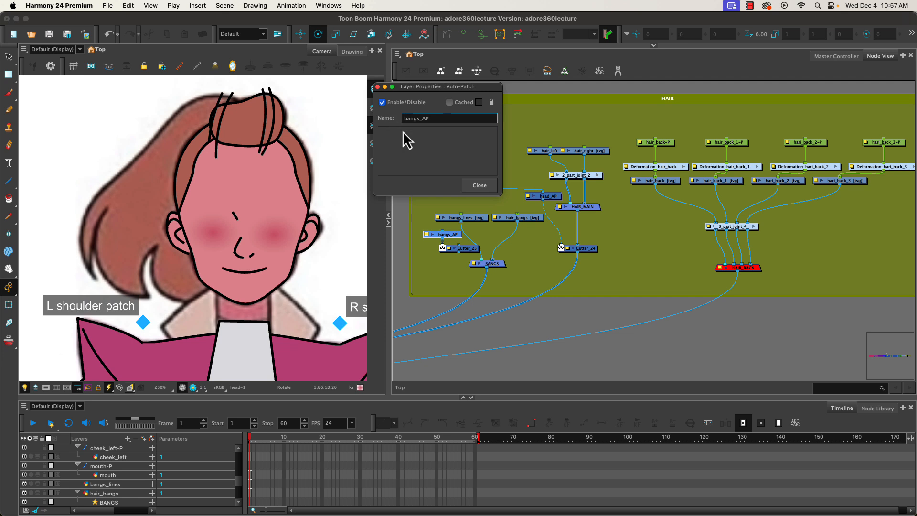
pyautogui.click(479, 186)
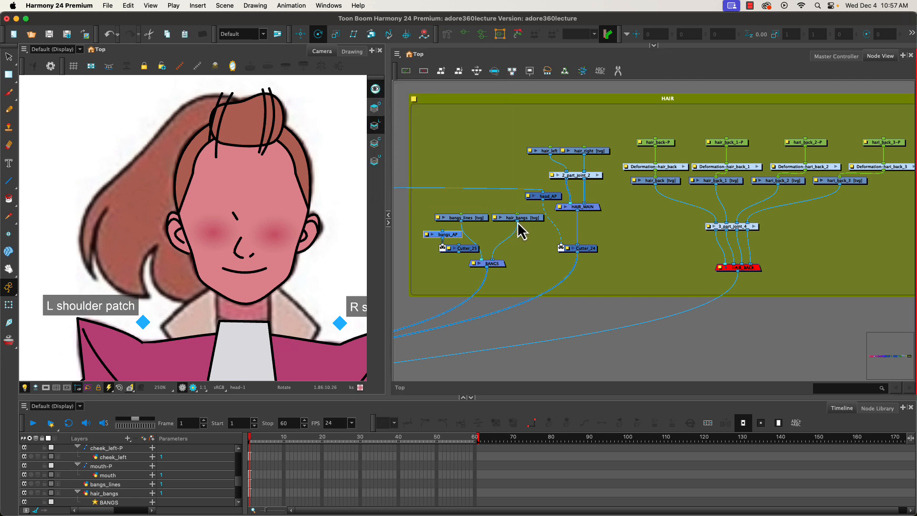
# Connect hair_bangs to bangs_AP, insert the duplicated cutter on the bangs_lines output above BANGS, and align these nodes.
pyautogui.moveTo(516, 222); pyautogui.dragTo(443, 234)
pyautogui.click(465, 250)
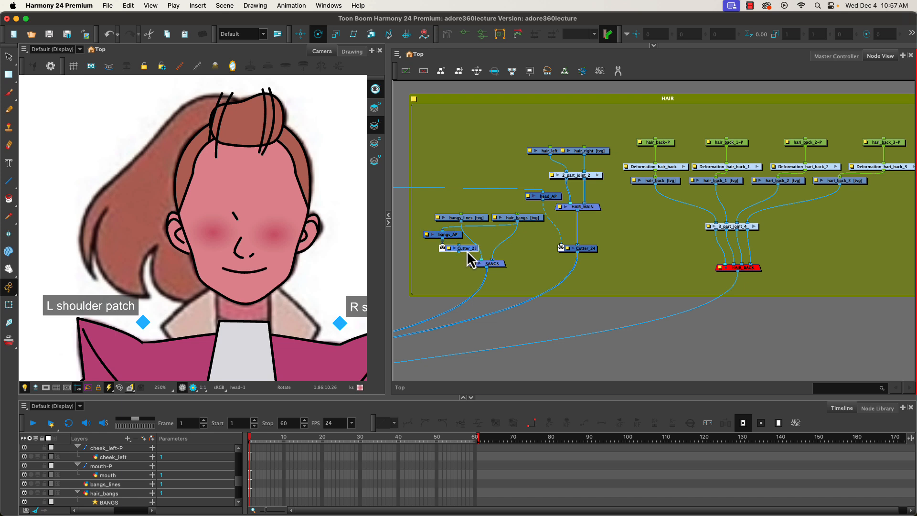
pyautogui.moveTo(474, 248); pyautogui.dragTo(469, 255)
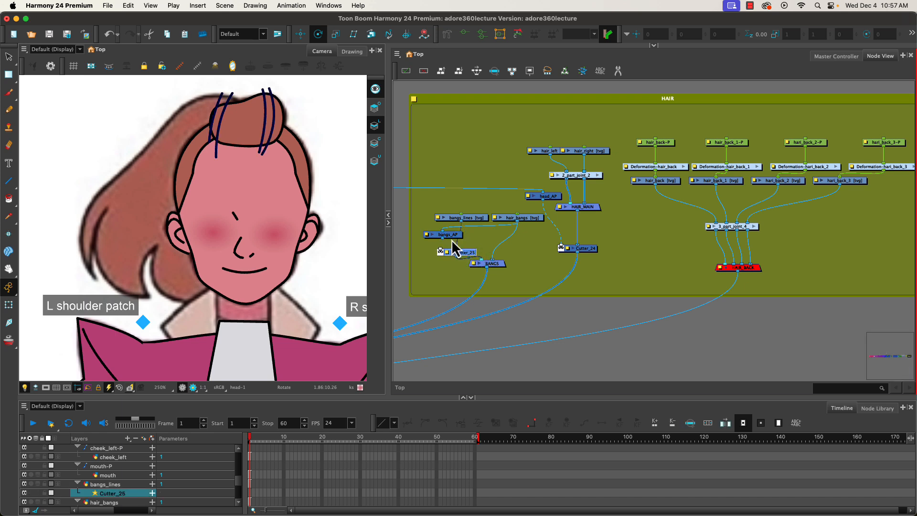
pyautogui.moveTo(442, 239); pyautogui.dragTo(464, 235)
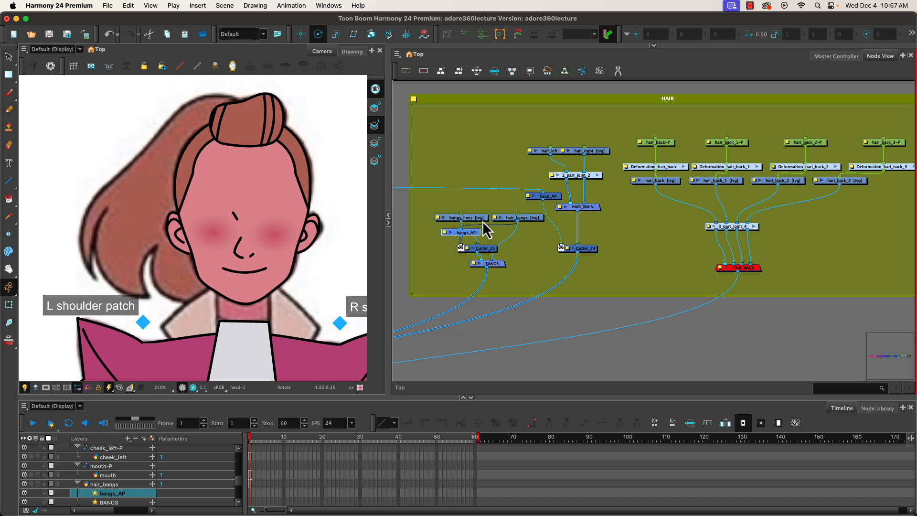
pyautogui.moveTo(481, 220); pyautogui.dragTo(484, 219)
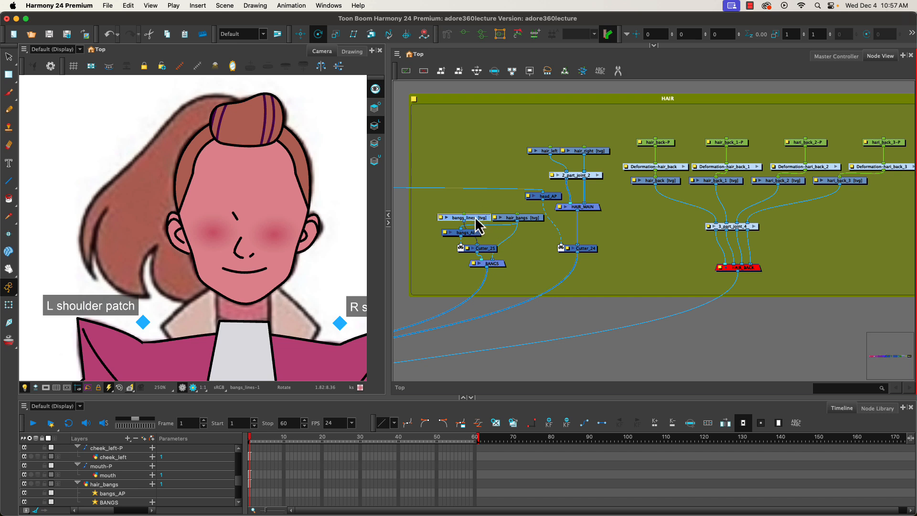
# Add parent pegs to the bangs_lines, hair_bangs, hair_left and hair_right drawings.
pyautogui.click(482, 210)
pyautogui.moveTo(480, 204); pyautogui.dragTo(517, 220)
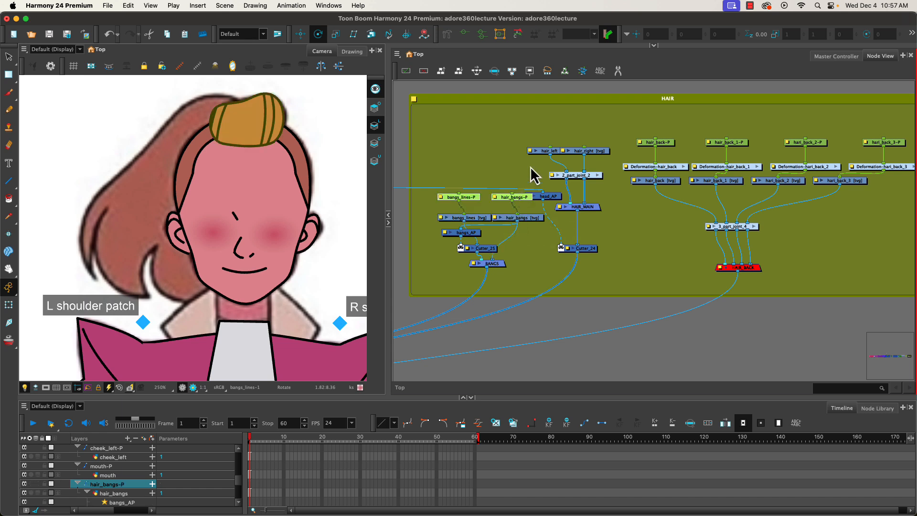
pyautogui.press('super+alt+p')
pyautogui.moveTo(542, 132); pyautogui.dragTo(591, 155)
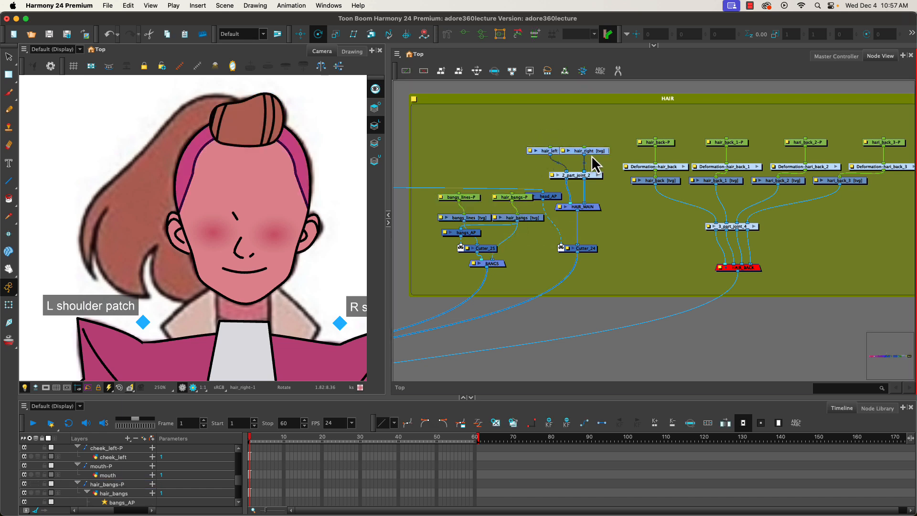
pyautogui.press('super+alt+p')
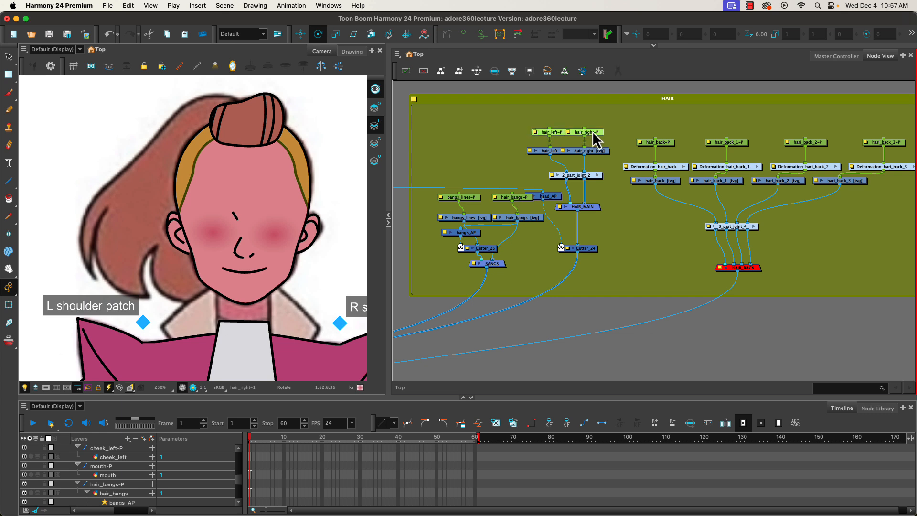
pyautogui.moveTo(592, 132); pyautogui.dragTo(593, 134)
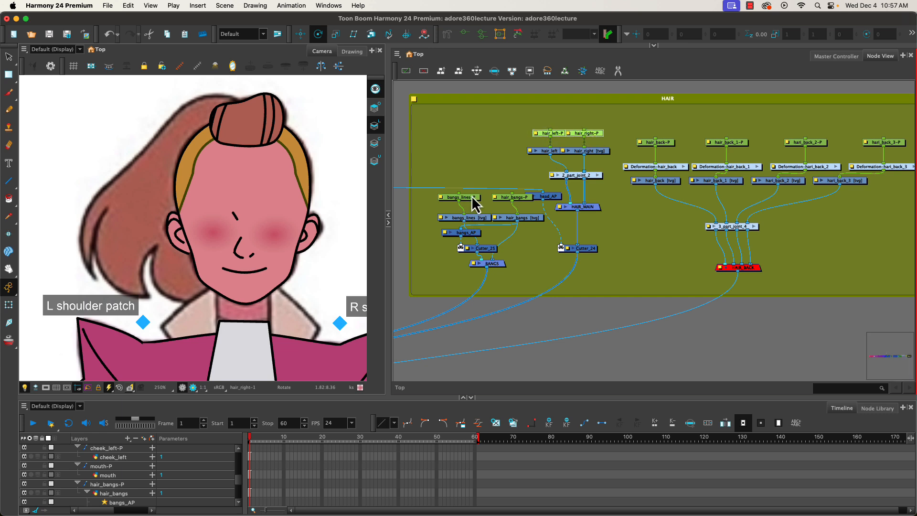
# Add a parent peg above hair_bangs-P and connect it to bangs_lines-P as well.
pyautogui.click(520, 196)
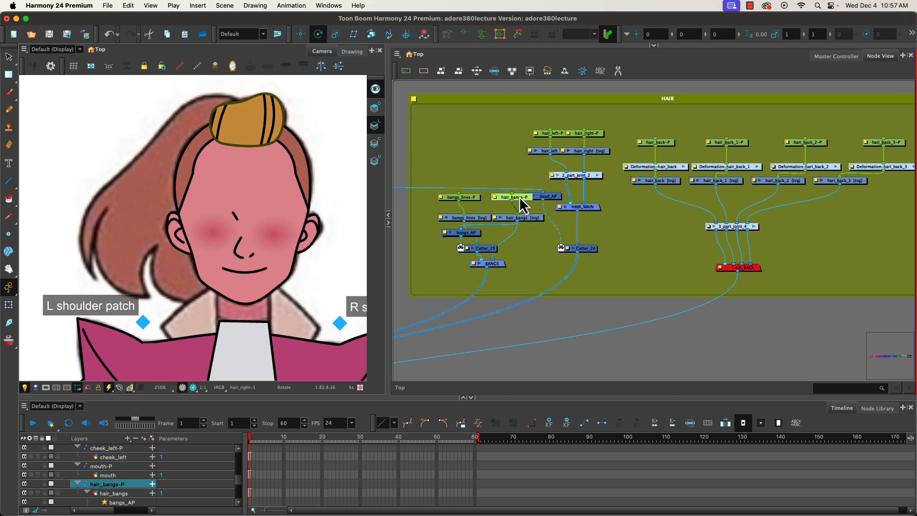
pyautogui.press('super+p')
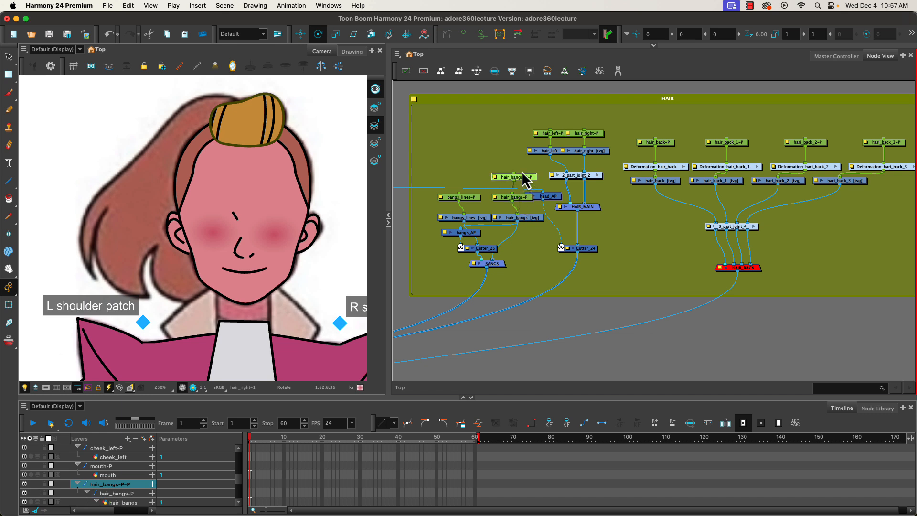
pyautogui.moveTo(525, 180); pyautogui.dragTo(475, 205)
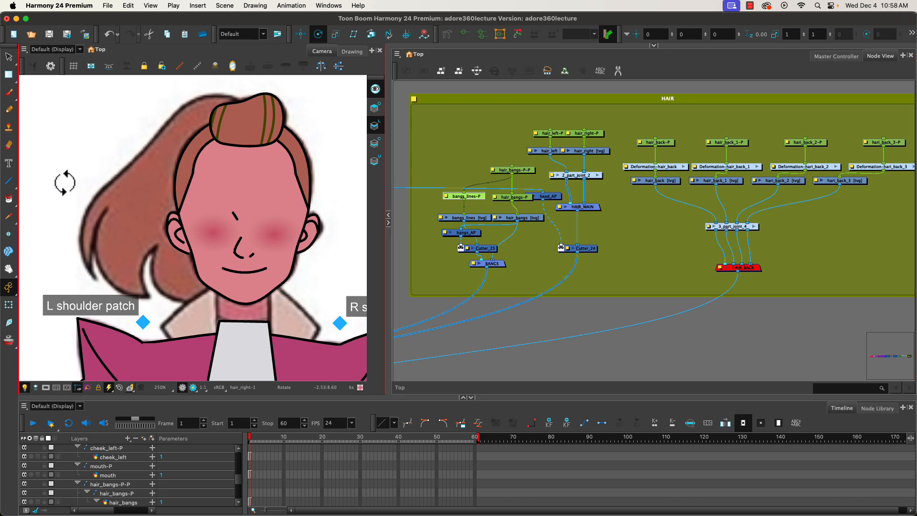
# Move the pivots of bangs_lines-P, hair_bangs-P and their shared parent peg to the base of the bangs at the hairline.
pyautogui.scroll(-3, 191, 311)
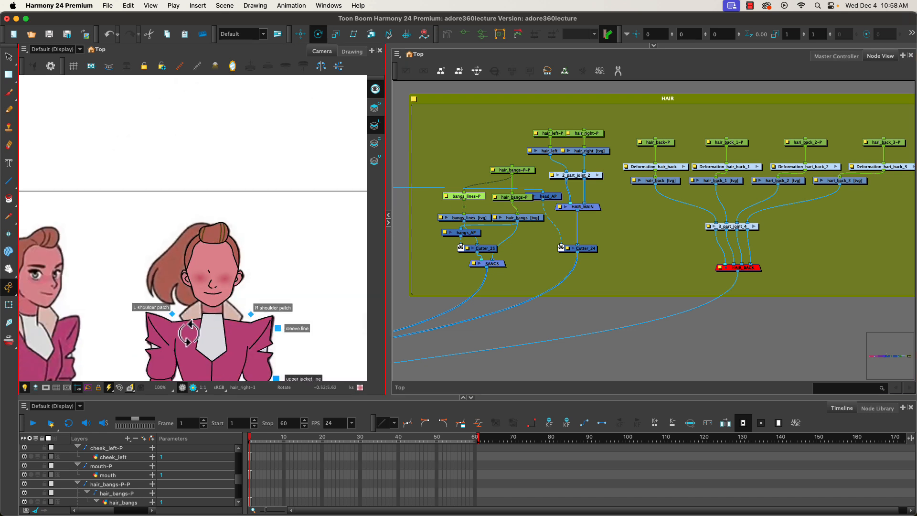
pyautogui.moveTo(188, 333); pyautogui.dragTo(191, 243)
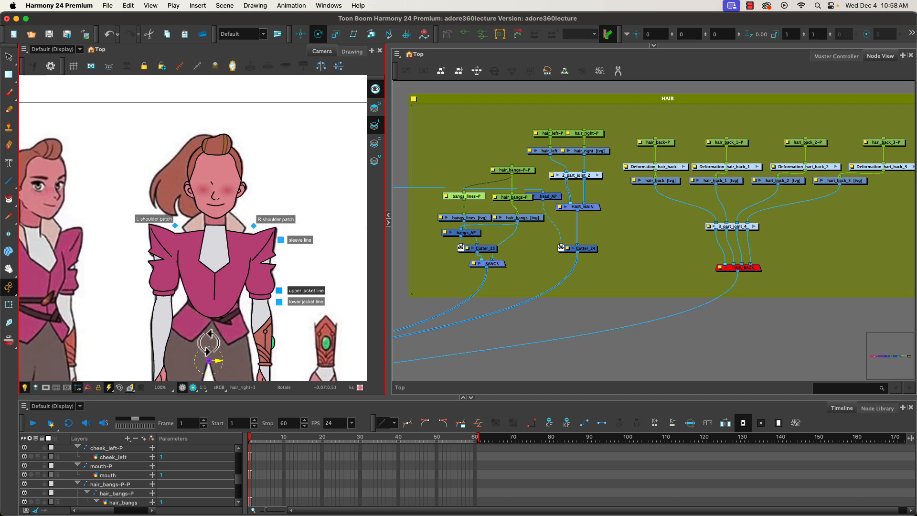
pyautogui.click(503, 198)
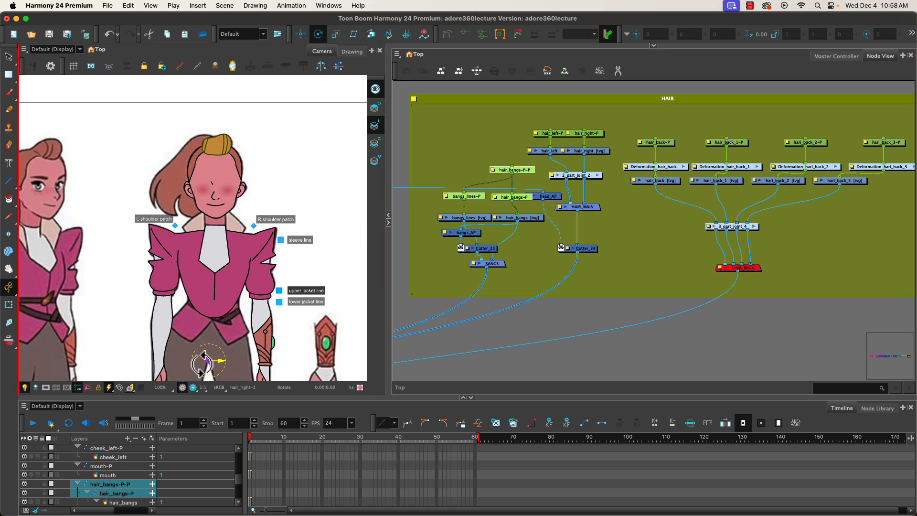
pyautogui.moveTo(203, 355); pyautogui.dragTo(215, 156)
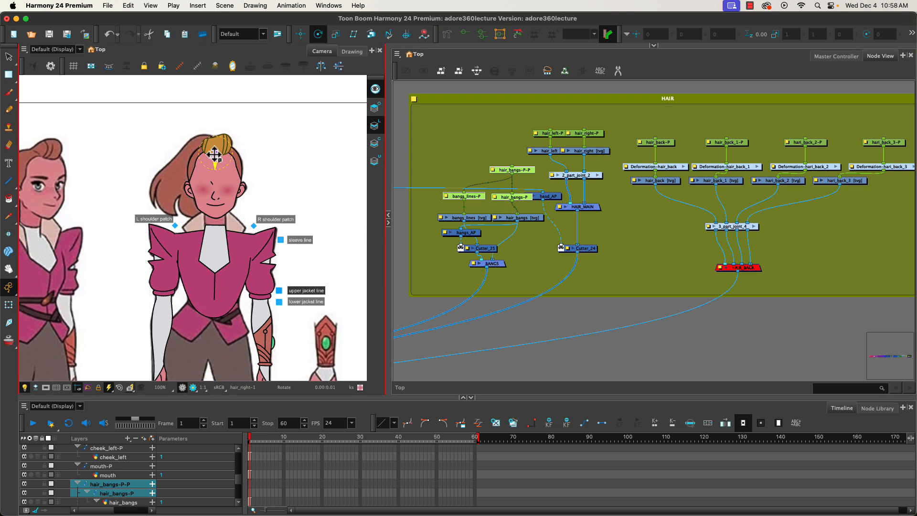
# Move the hair_left-P and hair_right-P pivots to their respective sides of the forehead at the hairline.
pyautogui.click(555, 134)
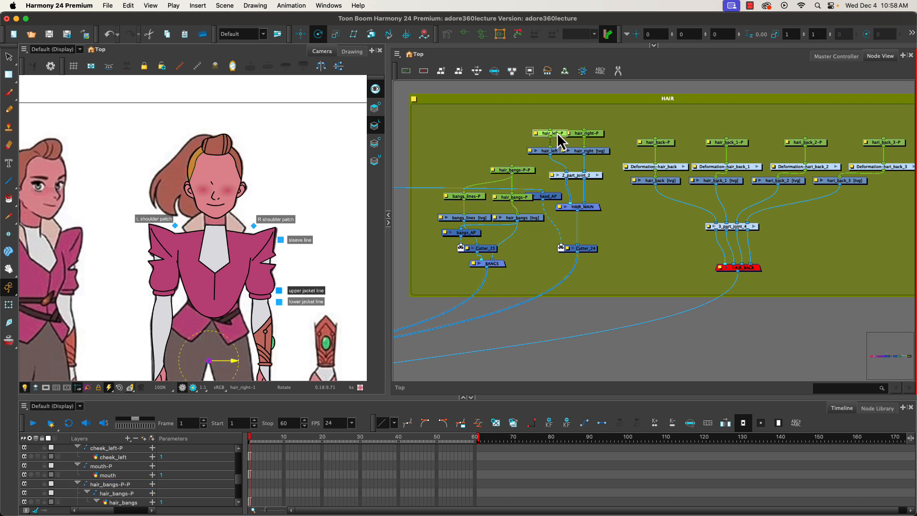
pyautogui.moveTo(207, 368); pyautogui.dragTo(196, 162)
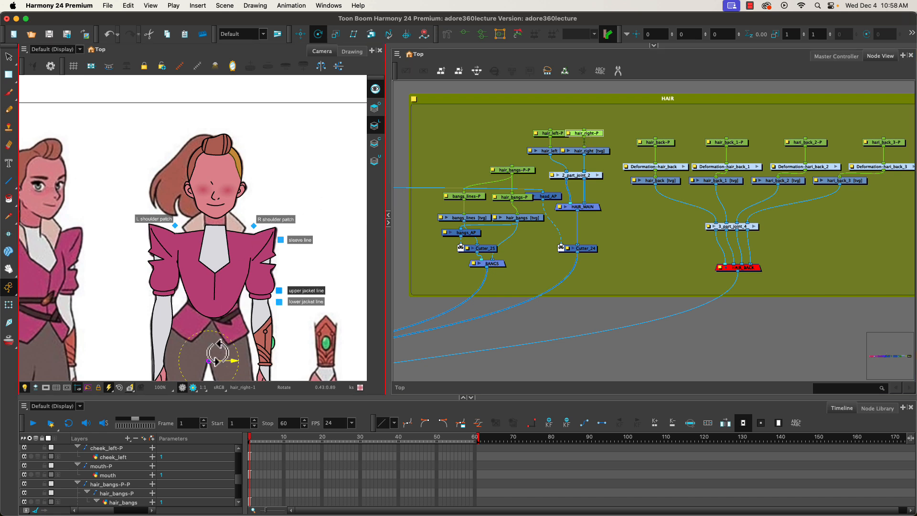
pyautogui.moveTo(209, 361); pyautogui.dragTo(234, 161)
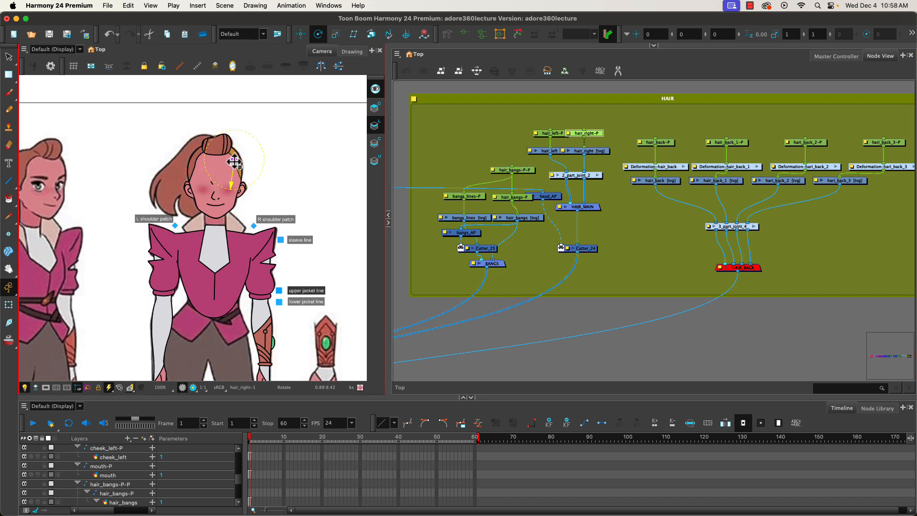
# Add one shared parent peg above hair_left-P and hair_right-P and place it inside the HAIR backdrop.
pyautogui.click(557, 124)
pyautogui.moveTo(557, 124); pyautogui.dragTo(571, 132)
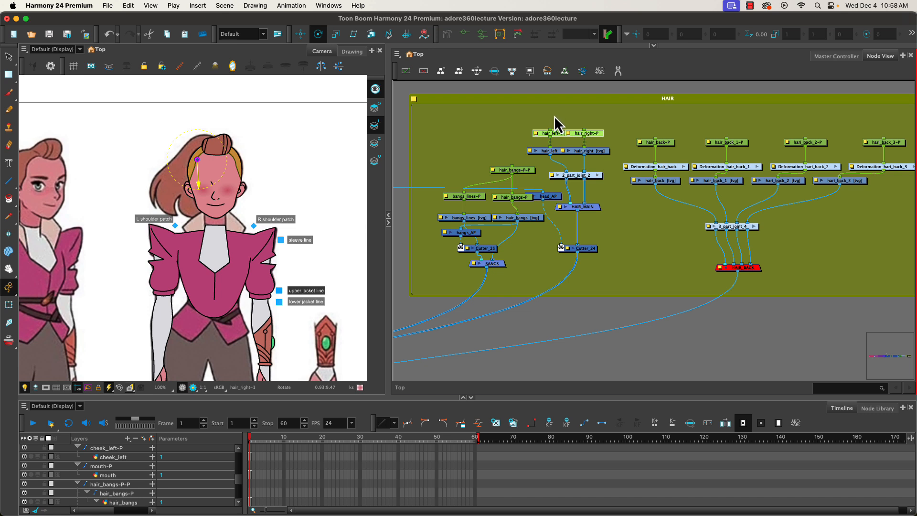
pyautogui.press('super+p')
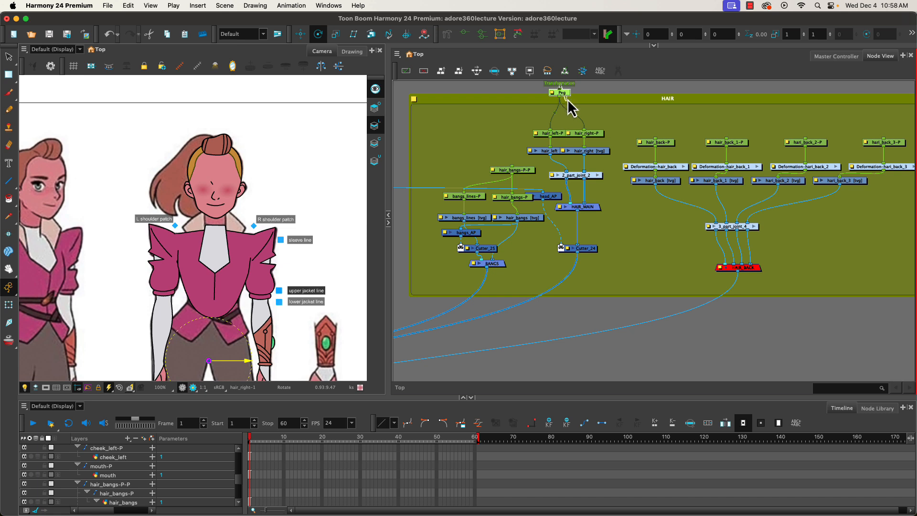
pyautogui.moveTo(568, 96); pyautogui.dragTo(575, 118)
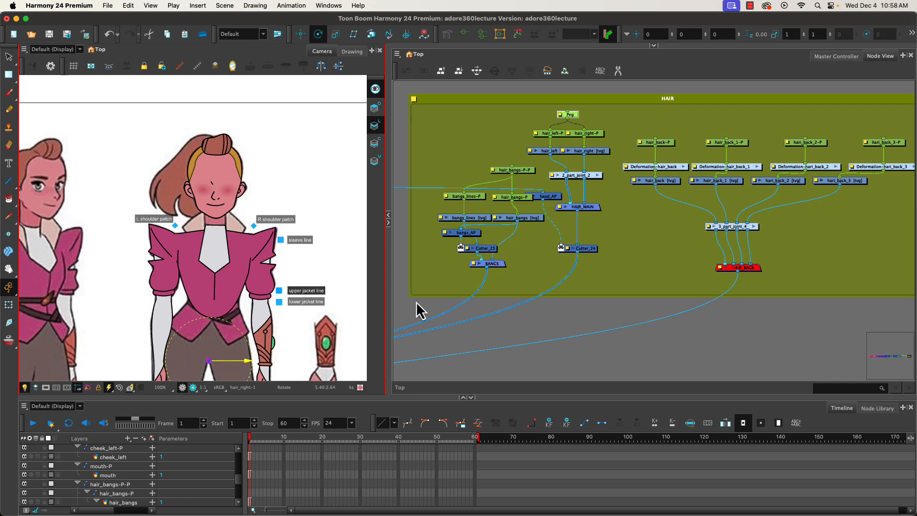
# Add a parent peg above hair_back-P and connect it to the pegs of the other three back hair pieces.
pyautogui.moveTo(608, 305); pyautogui.dragTo(502, 376)
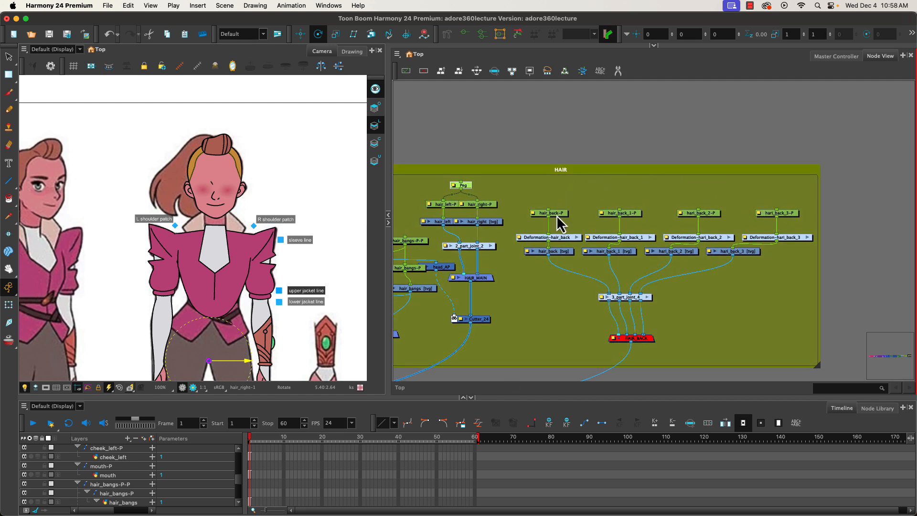
pyautogui.click(558, 214)
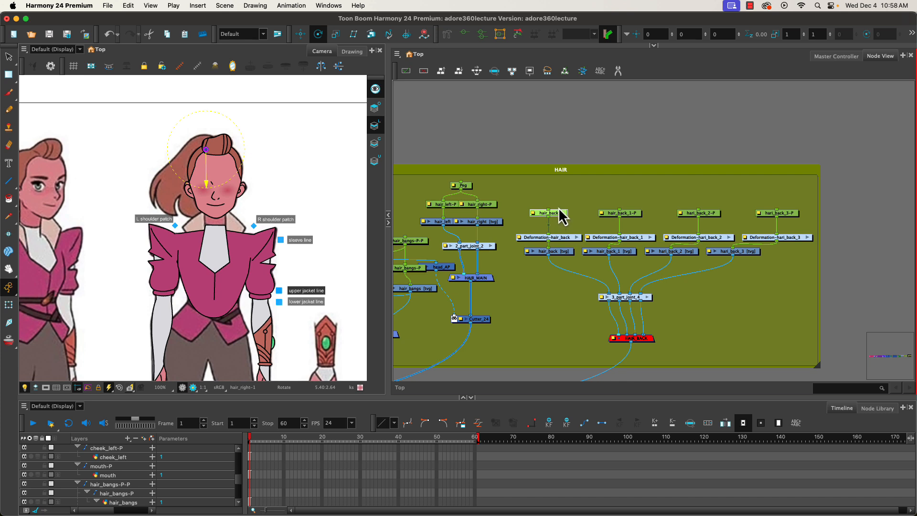
pyautogui.click(626, 216)
pyautogui.click(555, 213)
pyautogui.press('super+p')
pyautogui.moveTo(559, 192); pyautogui.dragTo(557, 185)
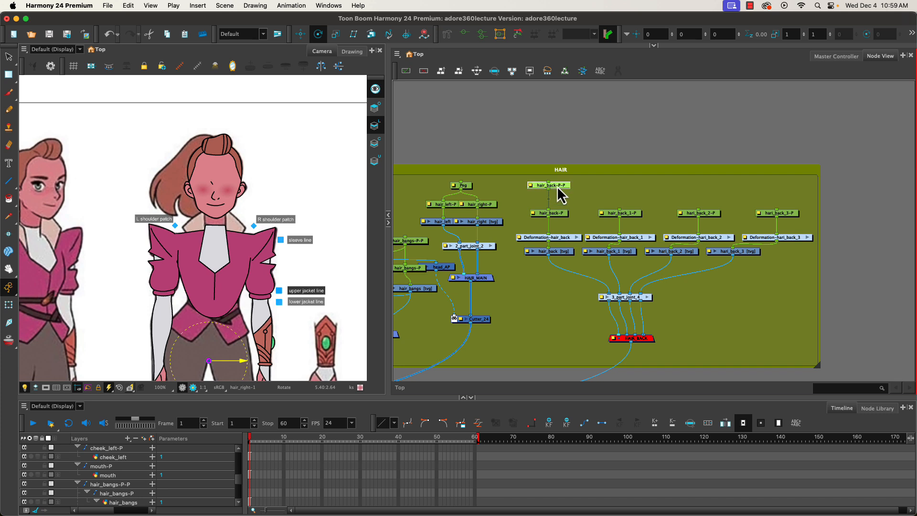
pyautogui.moveTo(616, 207); pyautogui.dragTo(617, 210)
pyautogui.moveTo(548, 193); pyautogui.dragTo(698, 210)
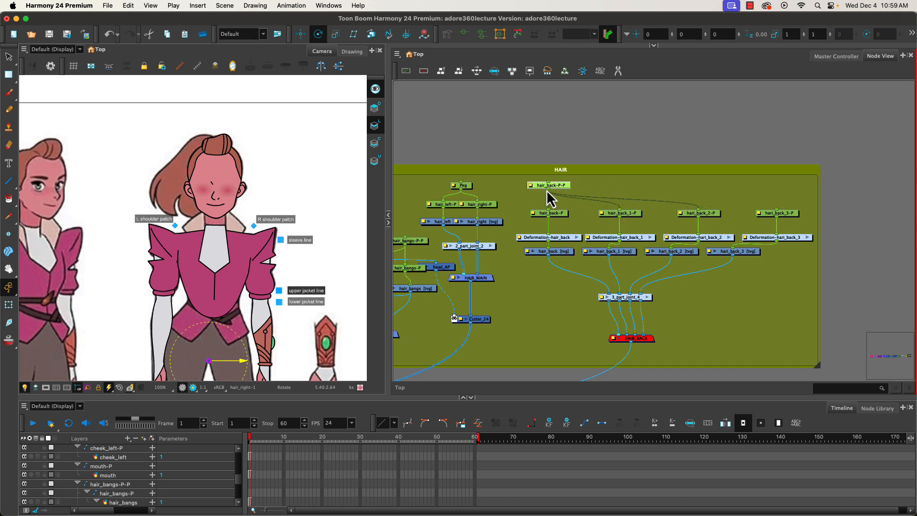
pyautogui.moveTo(547, 190); pyautogui.dragTo(777, 211)
# Move the back hair parent peg's pivot to the crown of the head and enable the HAIR_BACK composite.
pyautogui.moveTo(209, 361); pyautogui.dragTo(206, 144)
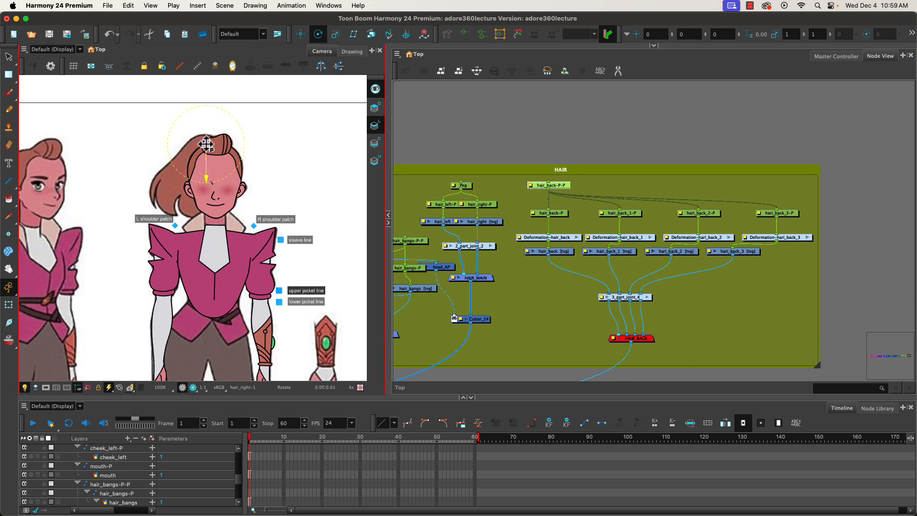
pyautogui.click(646, 340)
pyautogui.press('a')
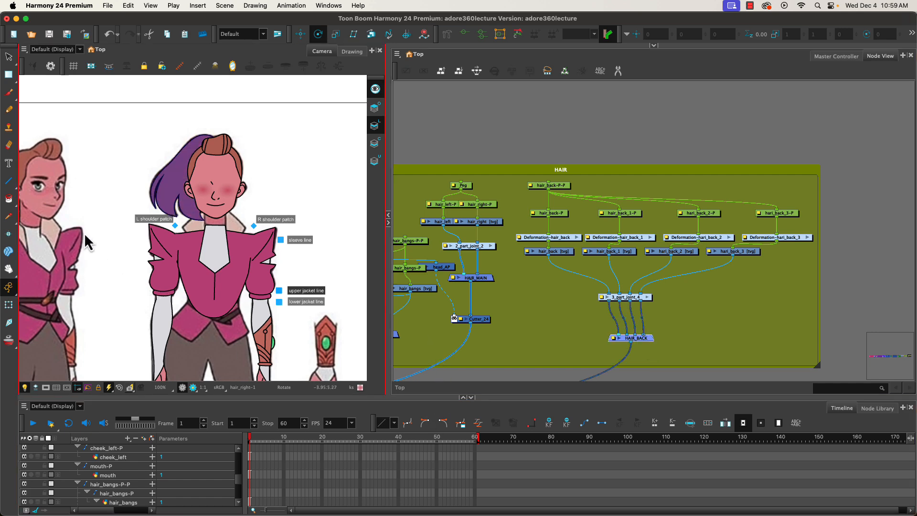
# Rename the shared peg above hair_left-P and hair_right-P as hair_head-P, and move the head_AP node down above Cutter_24.
pyautogui.moveTo(513, 323); pyautogui.dragTo(644, 322)
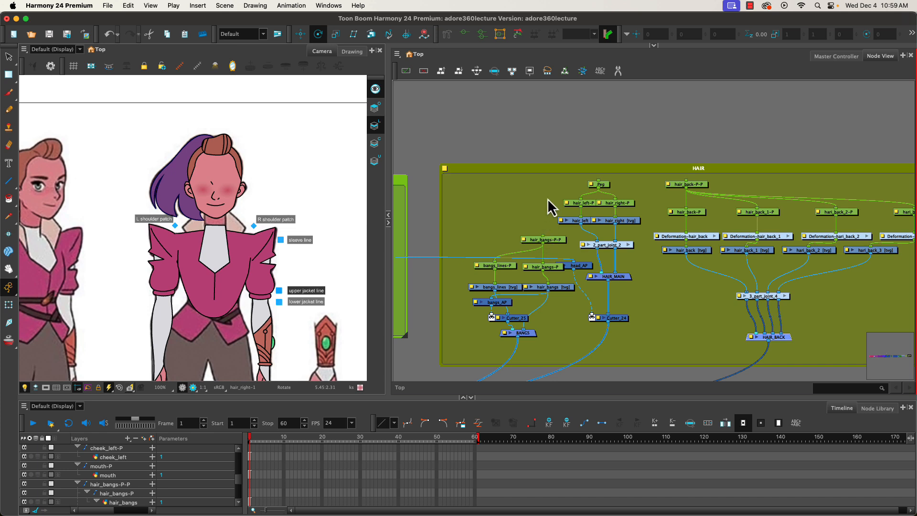
pyautogui.doubleClick(593, 186)
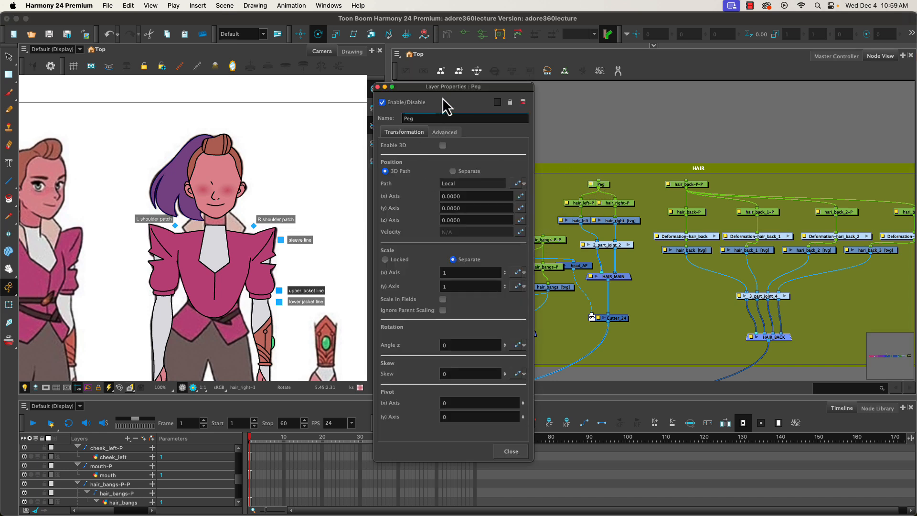
pyautogui.write('ha')
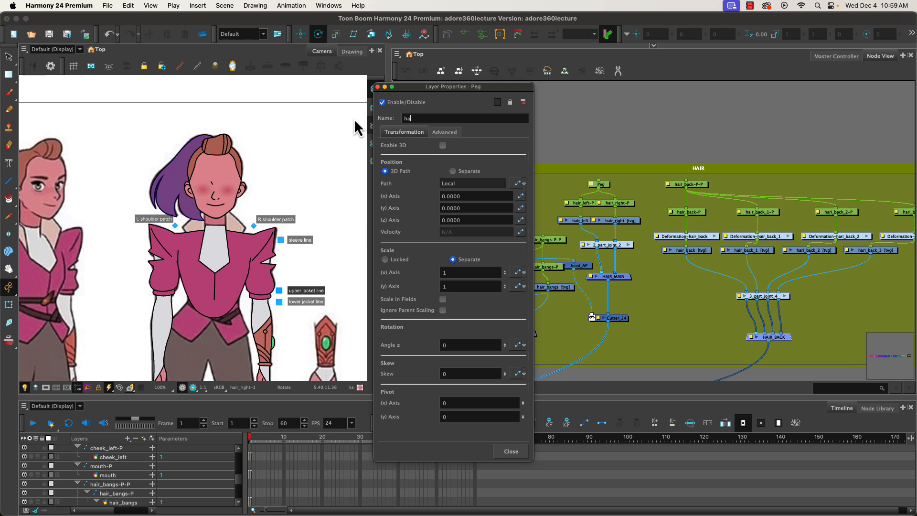
pyautogui.press('BackSpace')
pyautogui.press('BackSpace')
pyautogui.write('air_head-P')
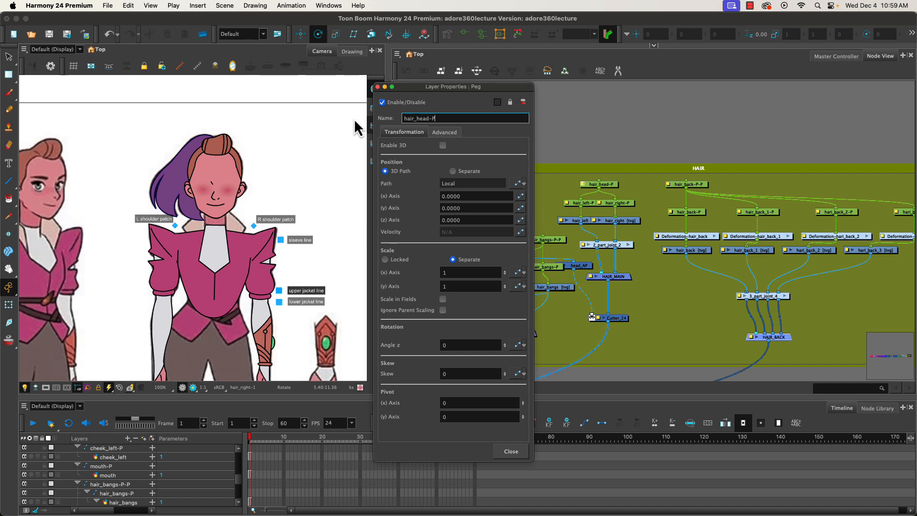
pyautogui.click(511, 451)
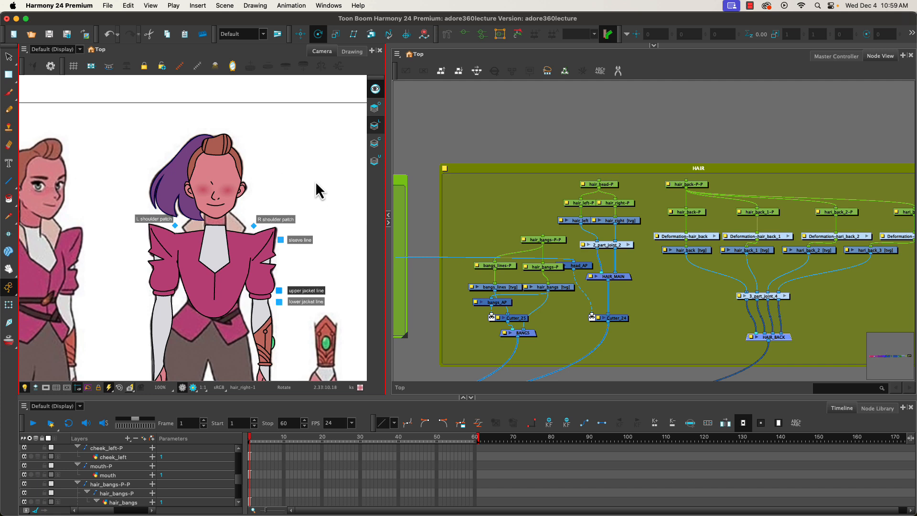
pyautogui.moveTo(584, 266); pyautogui.dragTo(595, 297)
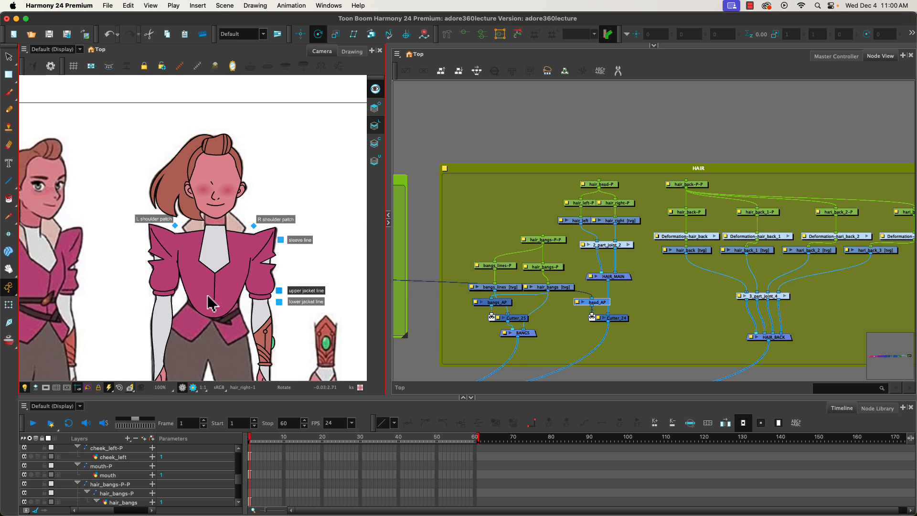
# Create a closed envelope deformation around the hair_bangs drawing with the Rigging tool in envelope mode.
pyautogui.click(559, 288)
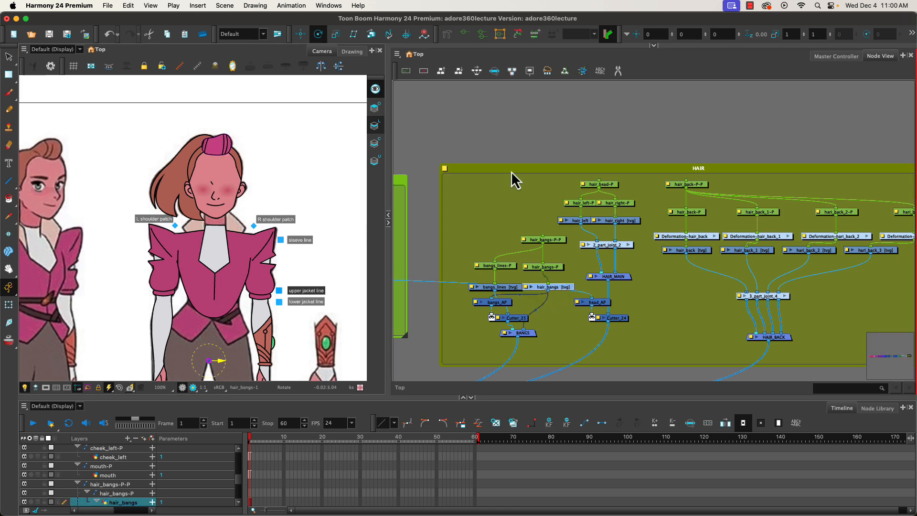
pyautogui.click(444, 35)
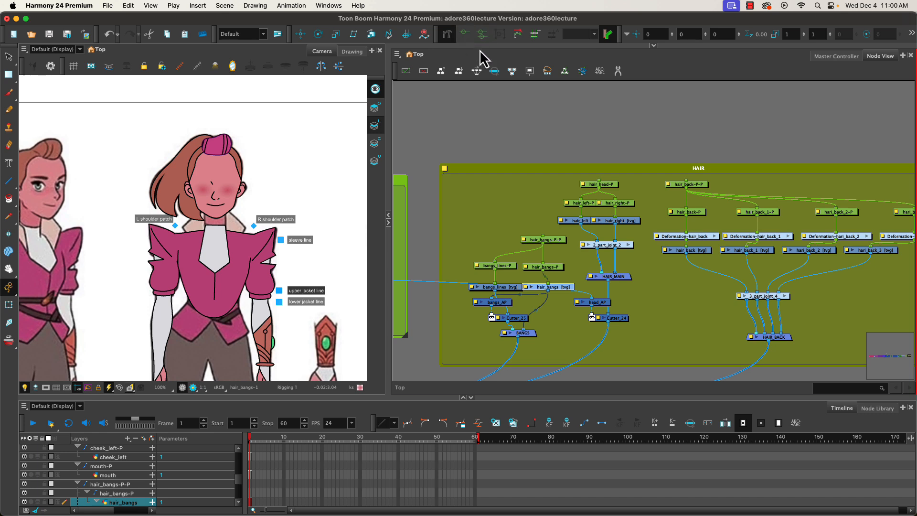
pyautogui.click(654, 46)
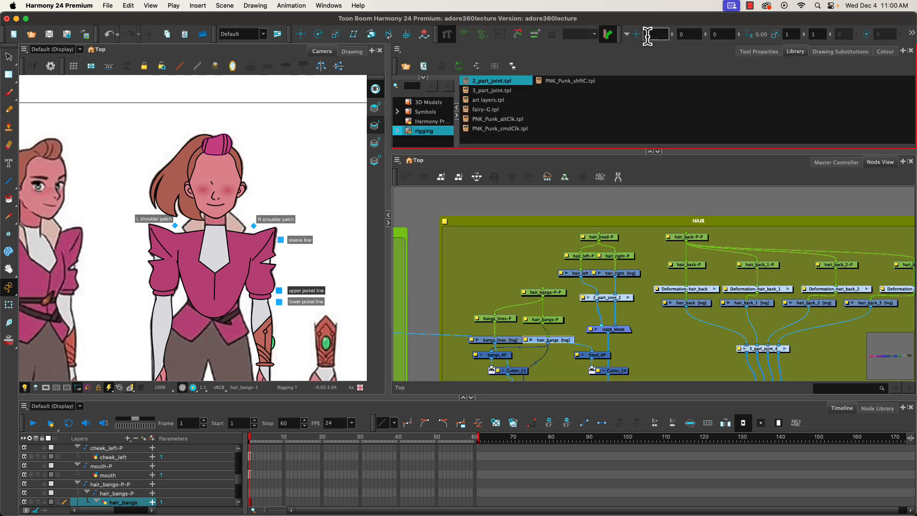
pyautogui.click(759, 52)
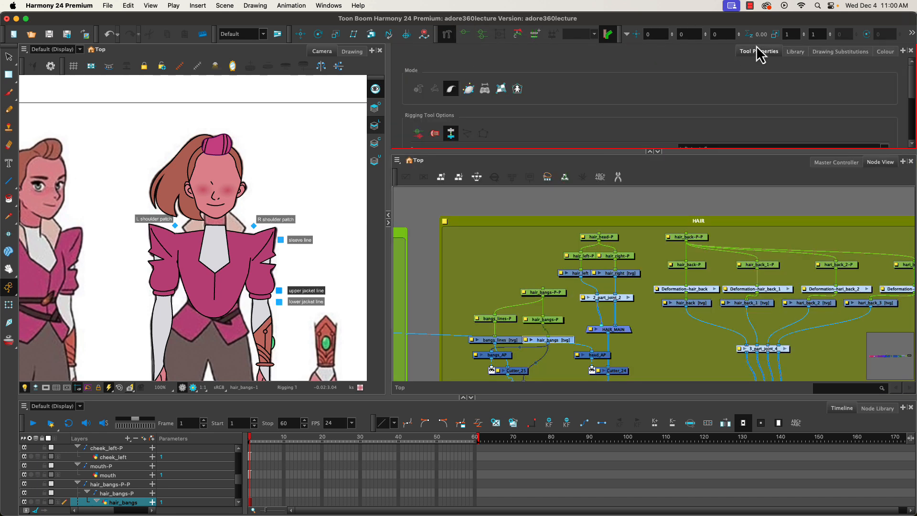
pyautogui.click(468, 88)
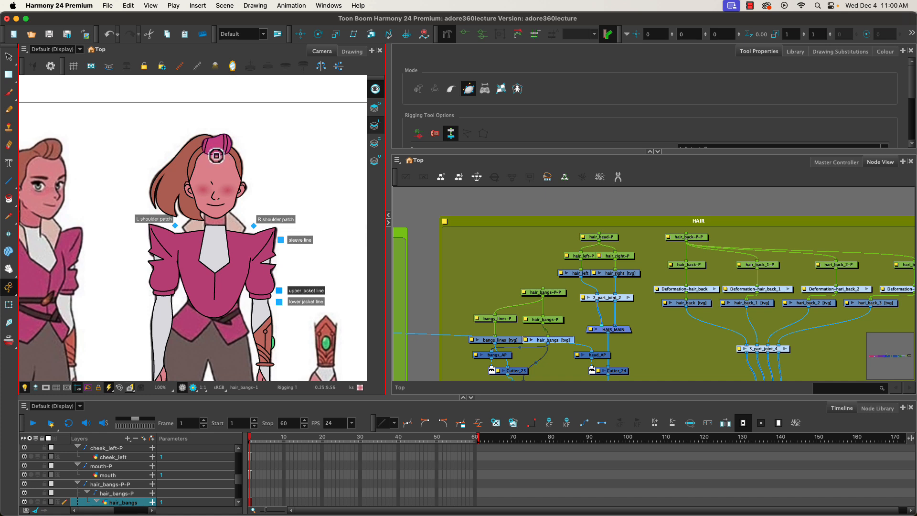
pyautogui.moveTo(217, 156); pyautogui.dragTo(208, 139)
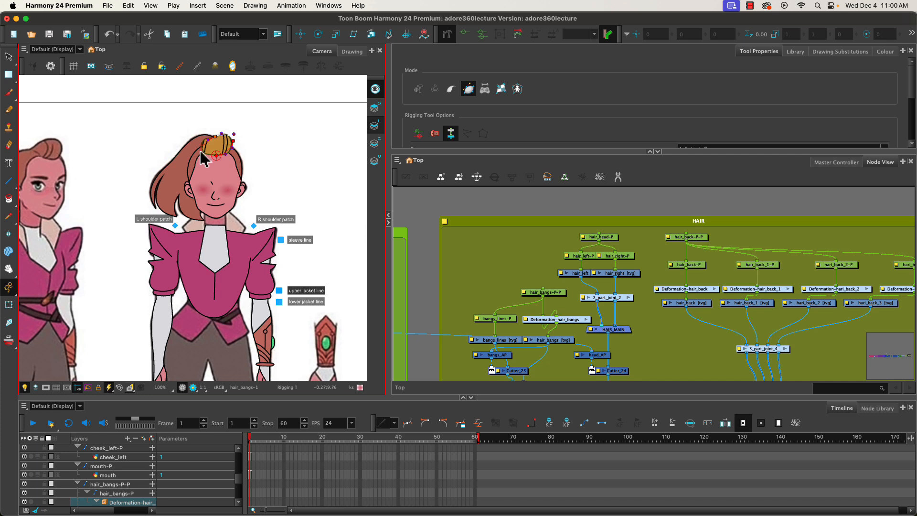
pyautogui.click(203, 139)
pyautogui.scroll(5, 206, 154)
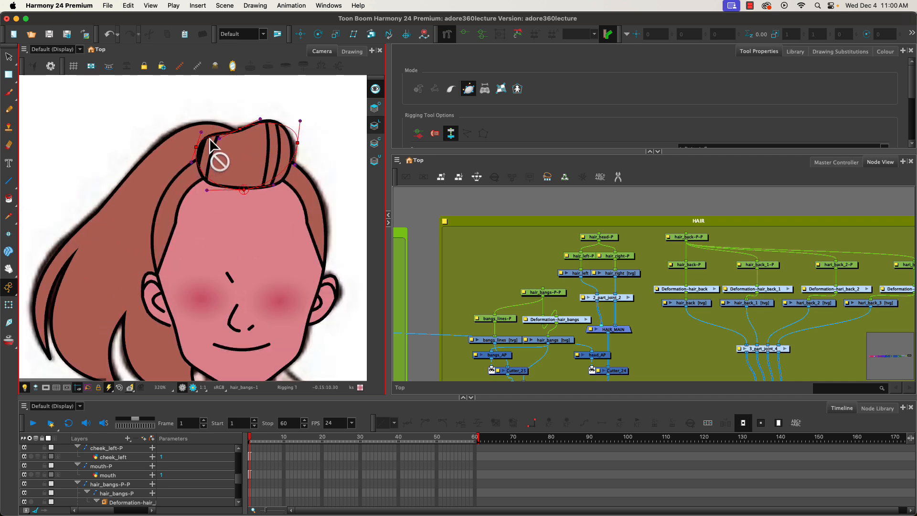
# Adjust the points and curve handles of the hair_bangs envelope along both sides and the top edge to follow the bangs outline.
pyautogui.click(275, 187)
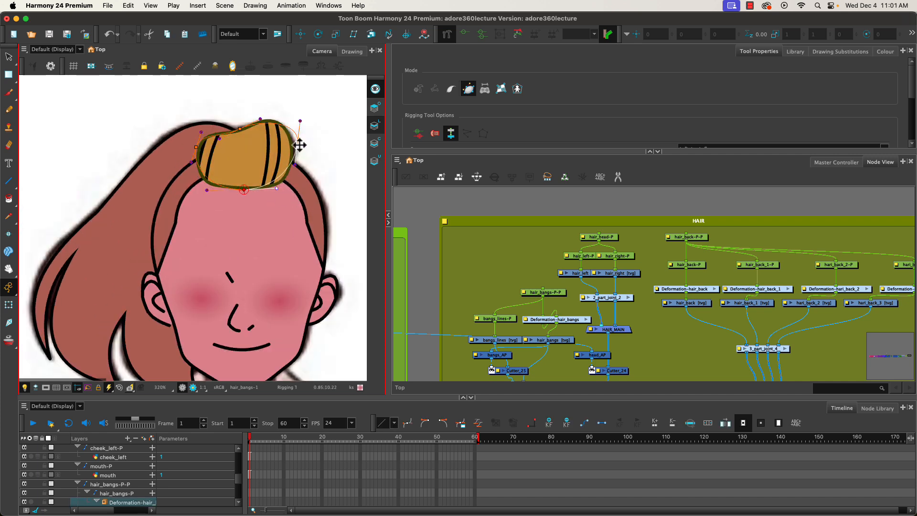
pyautogui.moveTo(297, 142); pyautogui.dragTo(297, 181)
pyautogui.moveTo(294, 131); pyautogui.dragTo(274, 107)
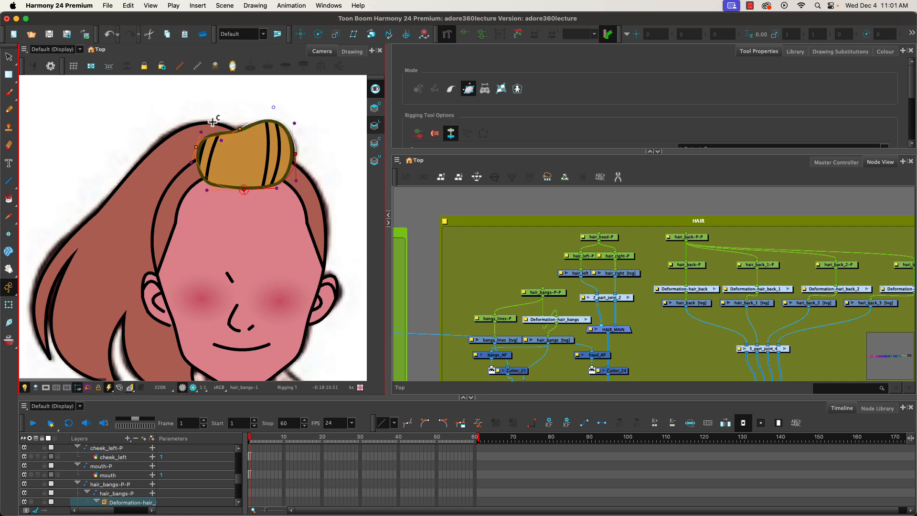
pyautogui.moveTo(225, 143); pyautogui.dragTo(239, 127)
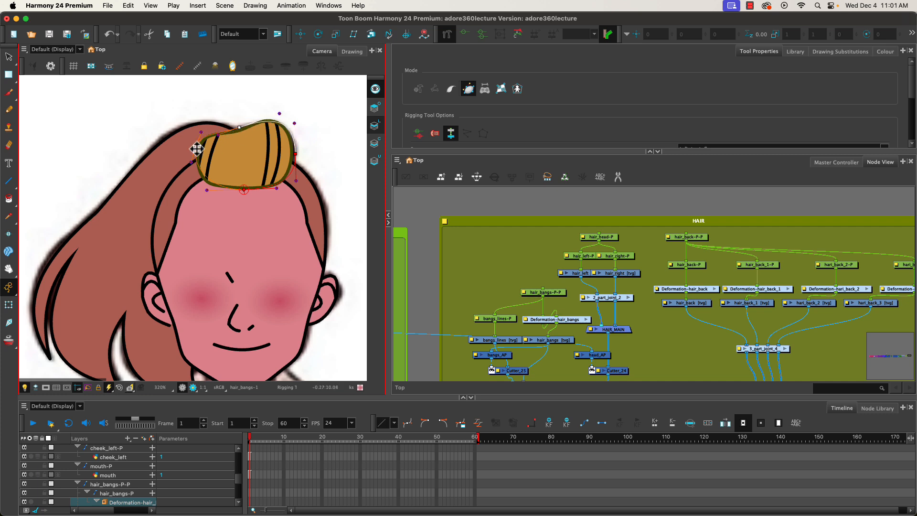
pyautogui.moveTo(197, 149); pyautogui.dragTo(198, 129)
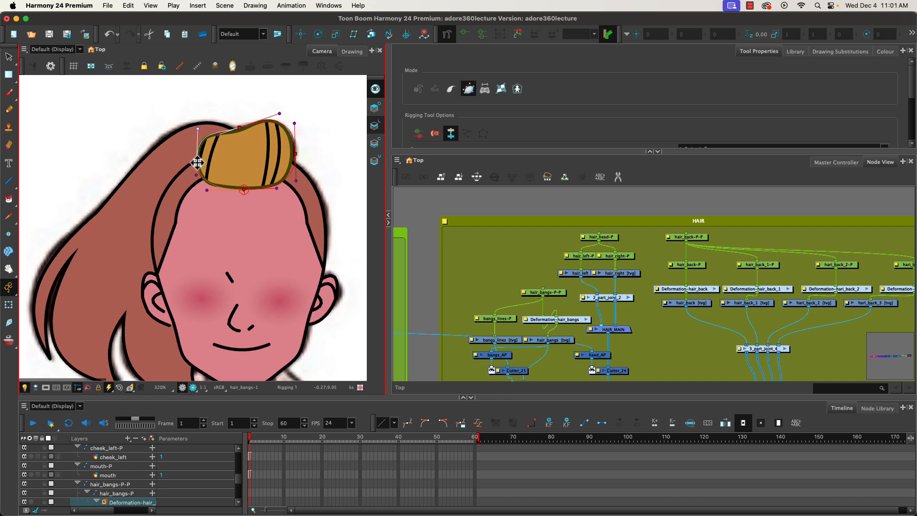
pyautogui.moveTo(197, 160); pyautogui.dragTo(195, 160)
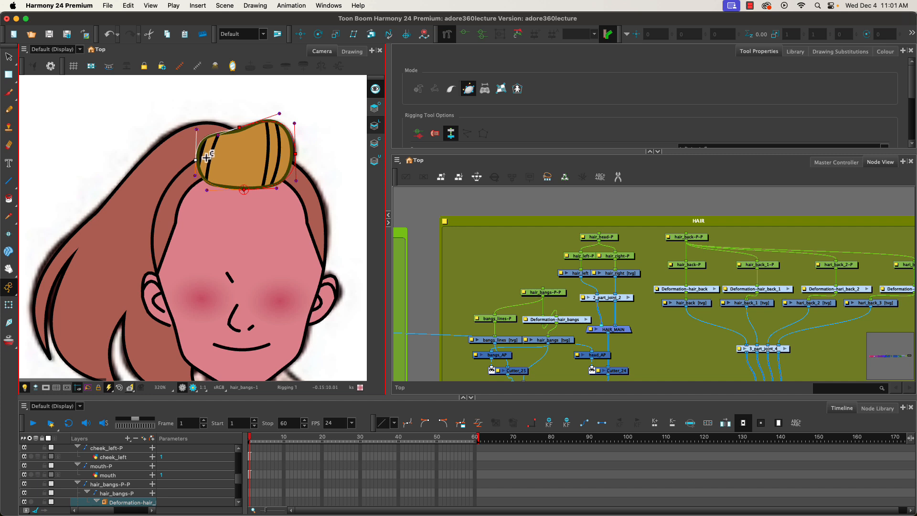
# Rearrange the bangs nodes so Deformation-hair_bangs sits below hair_bangs-P, bangs_lines-P sits beside it, and hair_bangs-P-P is centred above hair_bangs-P.
pyautogui.click(534, 263)
pyautogui.moveTo(571, 320)
pyautogui.mouseDown()
pyautogui.moveTo(569, 313)
pyautogui.moveTo(564, 326)
pyautogui.mouseUp()
pyautogui.click(562, 313)
pyautogui.moveTo(504, 320); pyautogui.dragTo(497, 329)
pyautogui.click(557, 293)
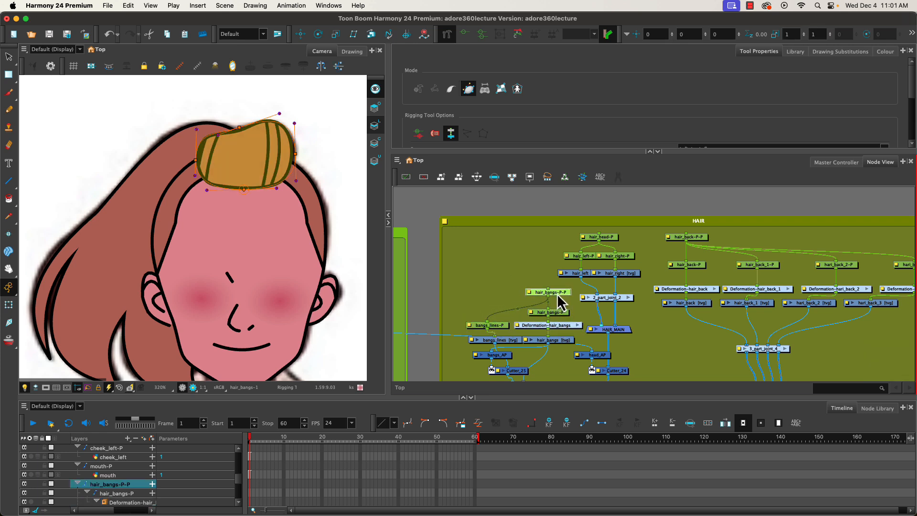
pyautogui.moveTo(557, 293); pyautogui.dragTo(557, 294)
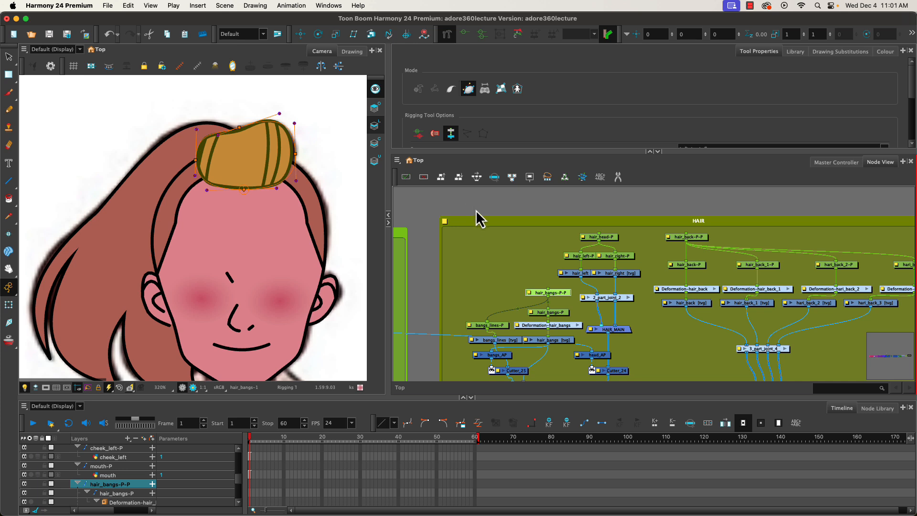
pyautogui.scroll(-2, 106, 280)
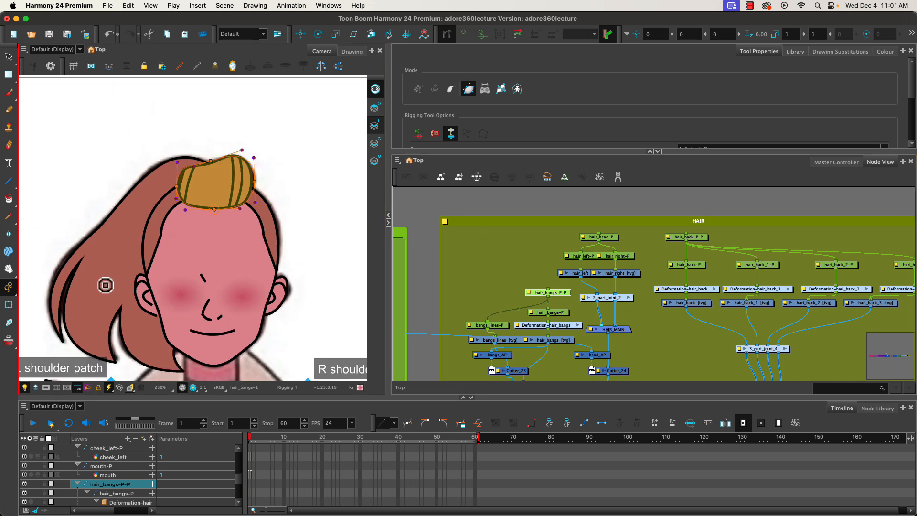
pyautogui.scroll(-3, 103, 284)
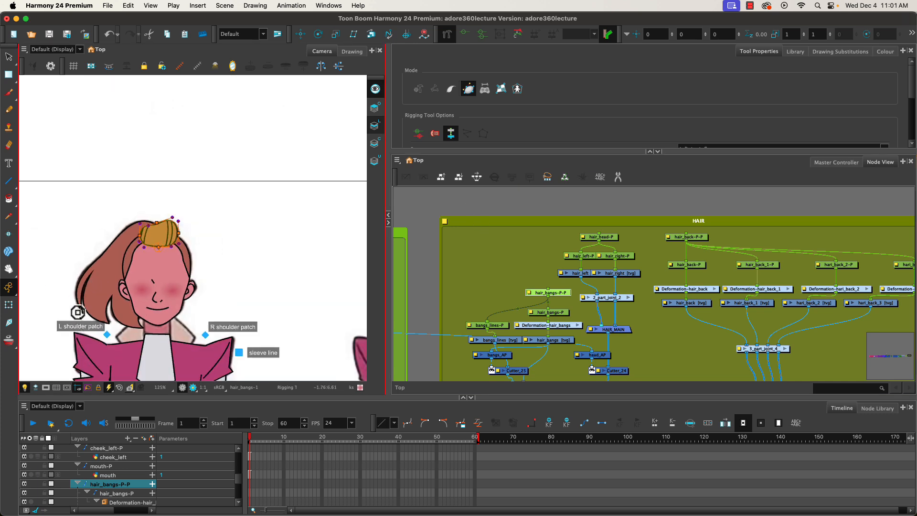